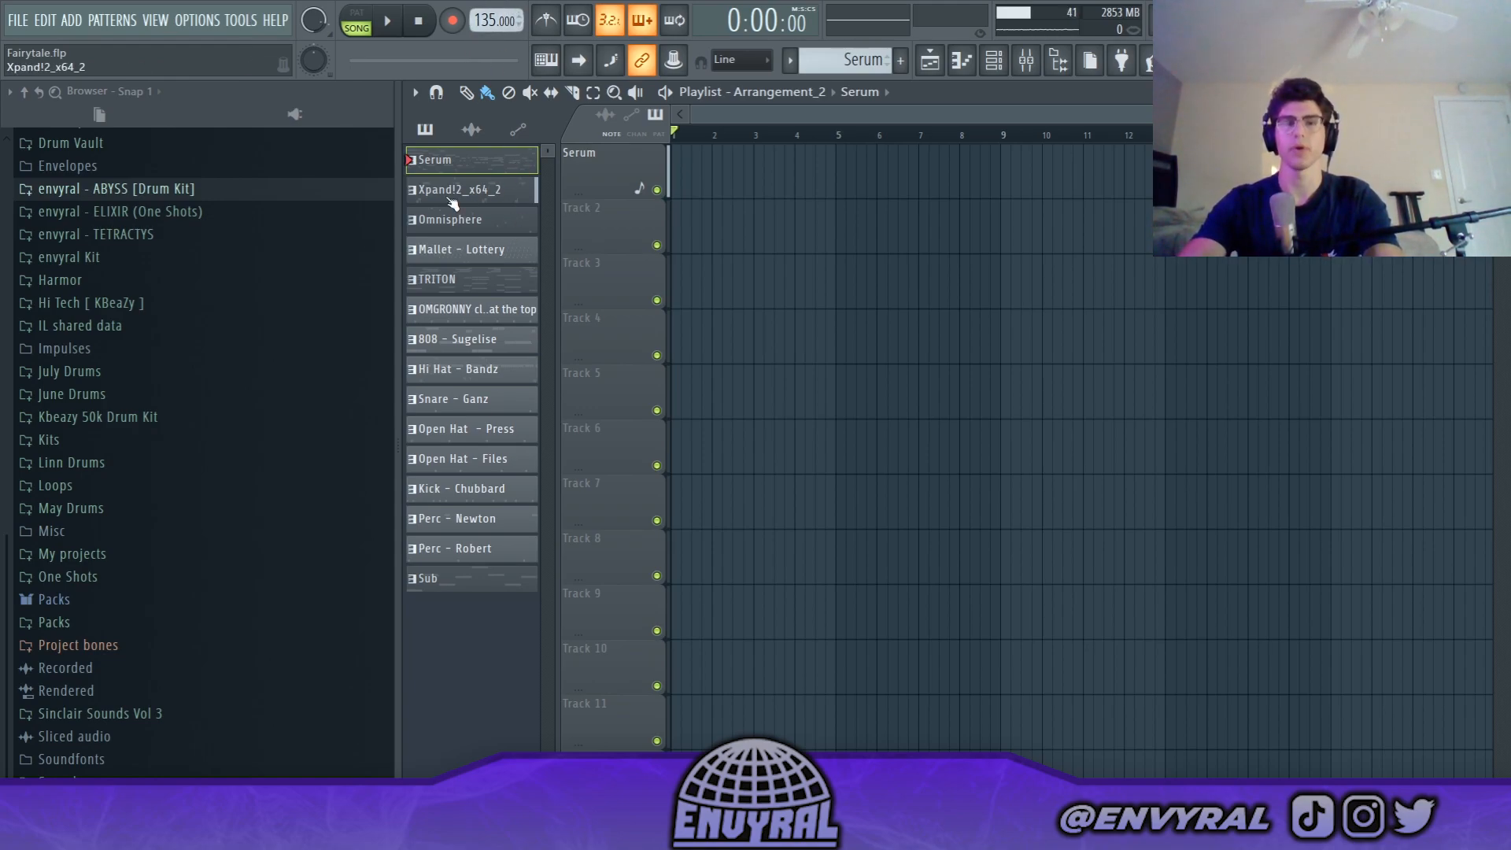
- Place the Serum pattern at bar 1 of the first playlist track and open the Serum #2 channel's piano roll
drag(659, 202, 787, 169)
click(996, 62)
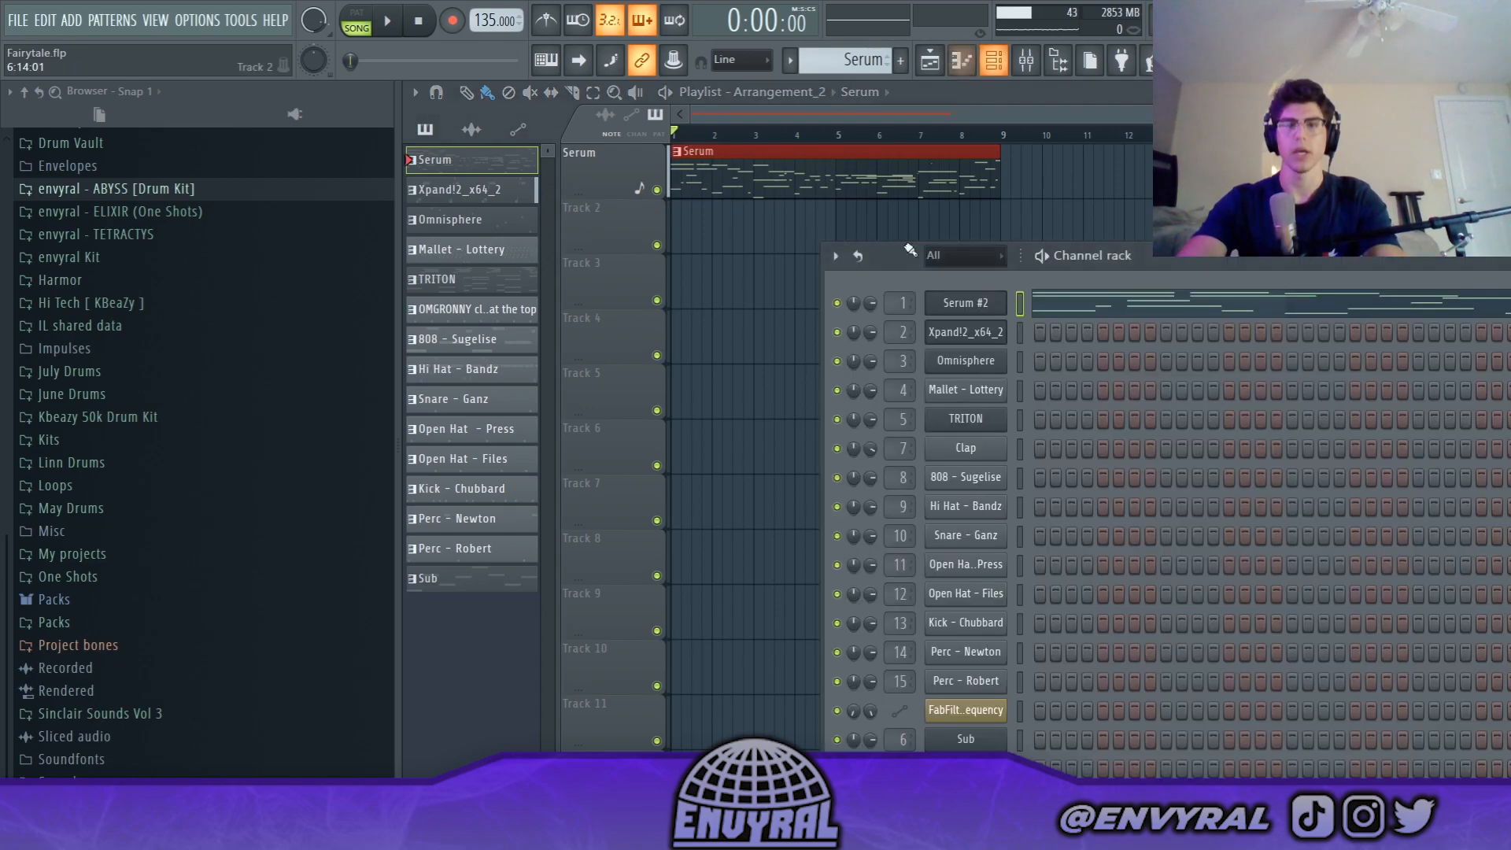
drag(1131, 293, 991, 289)
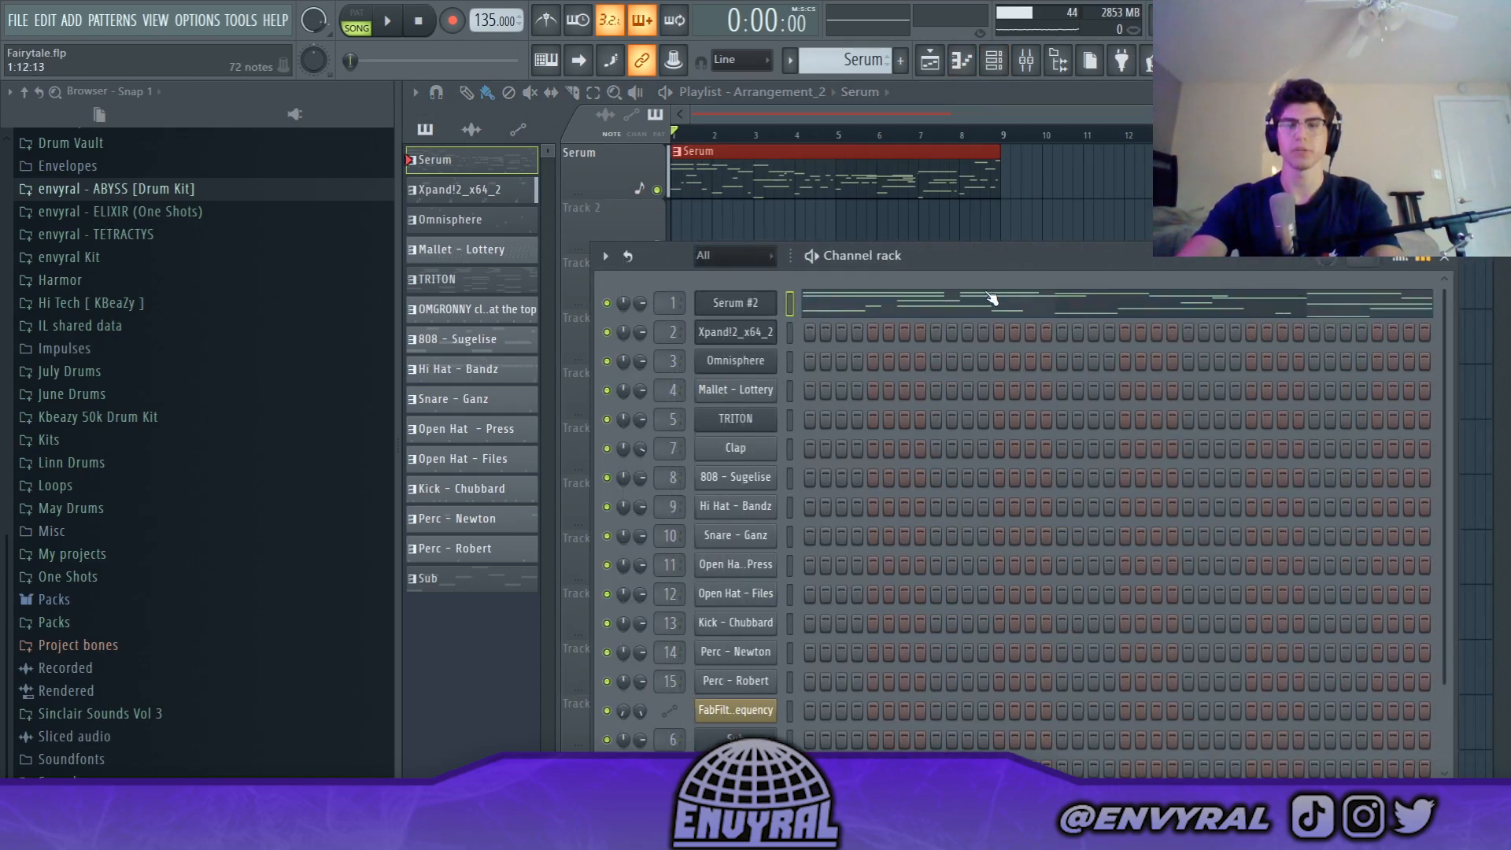
click(991, 299)
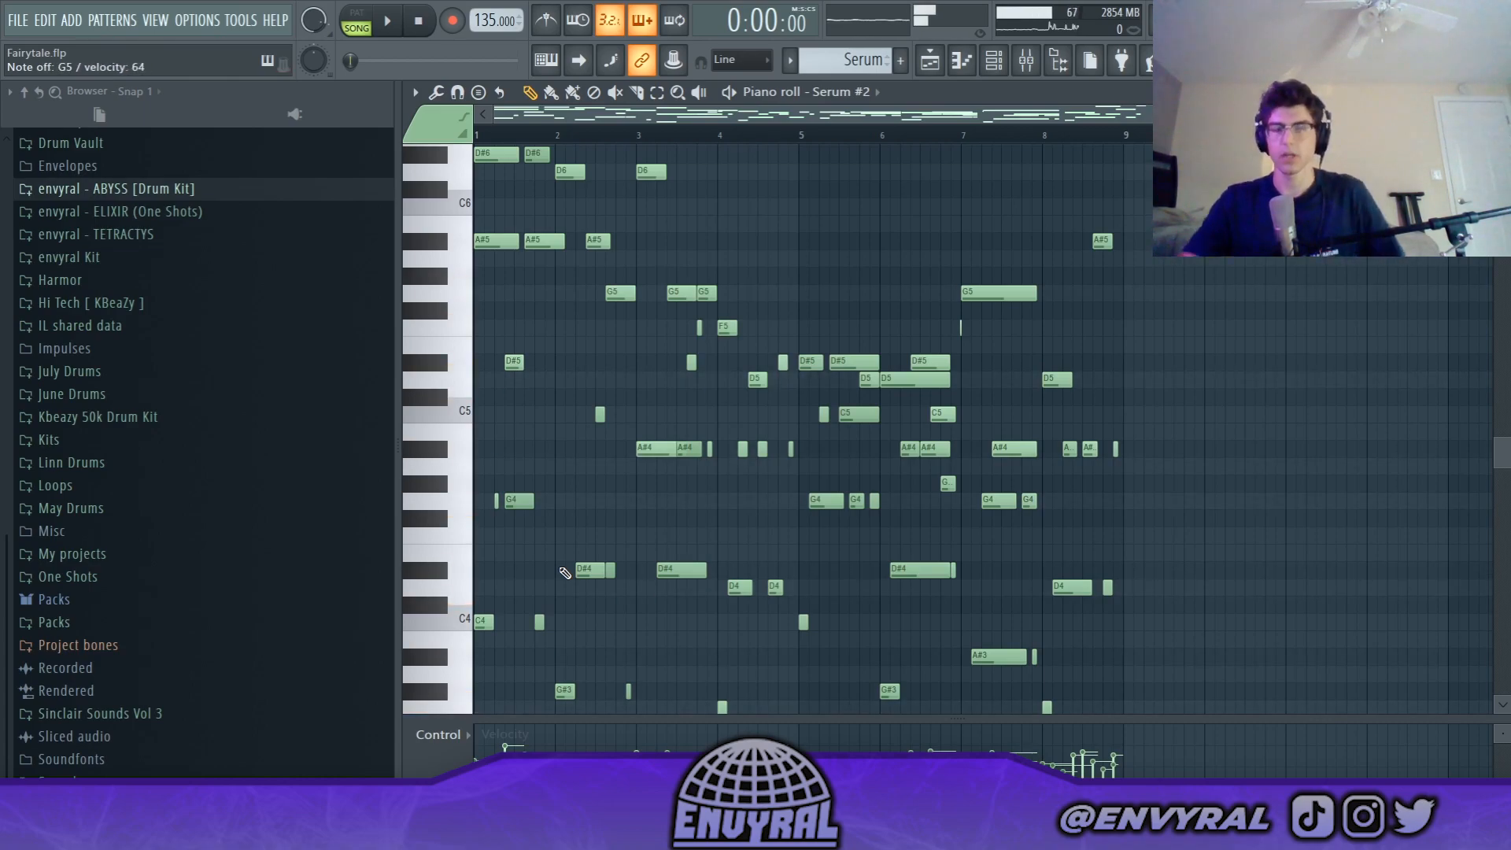
- Play back the Serum #2 melody and examine its notes in the piano roll
key(space)
scroll(1165, 244, down, 1)
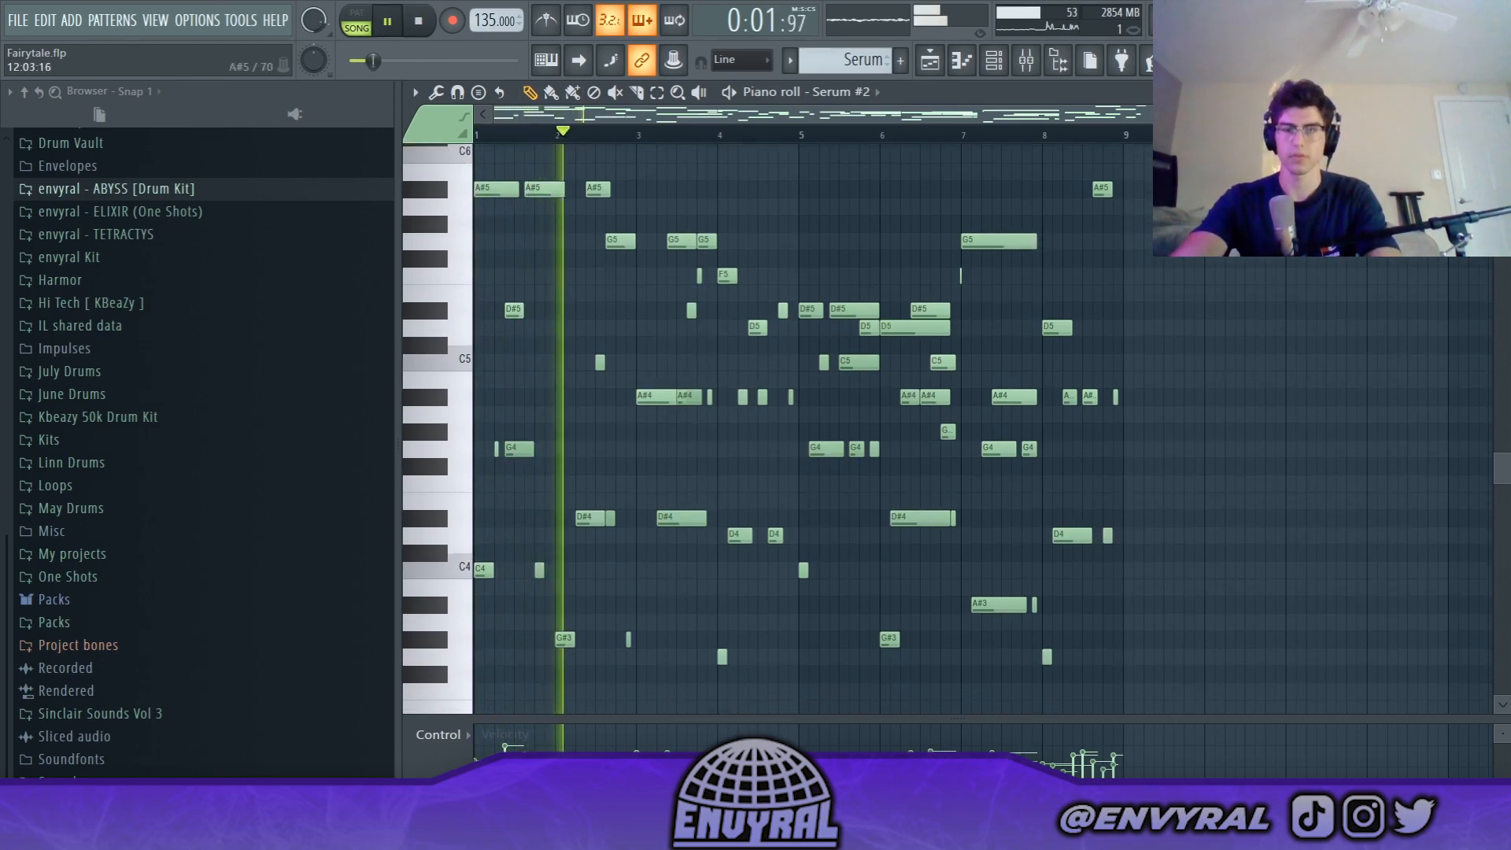
scroll(1165, 244, down, 1)
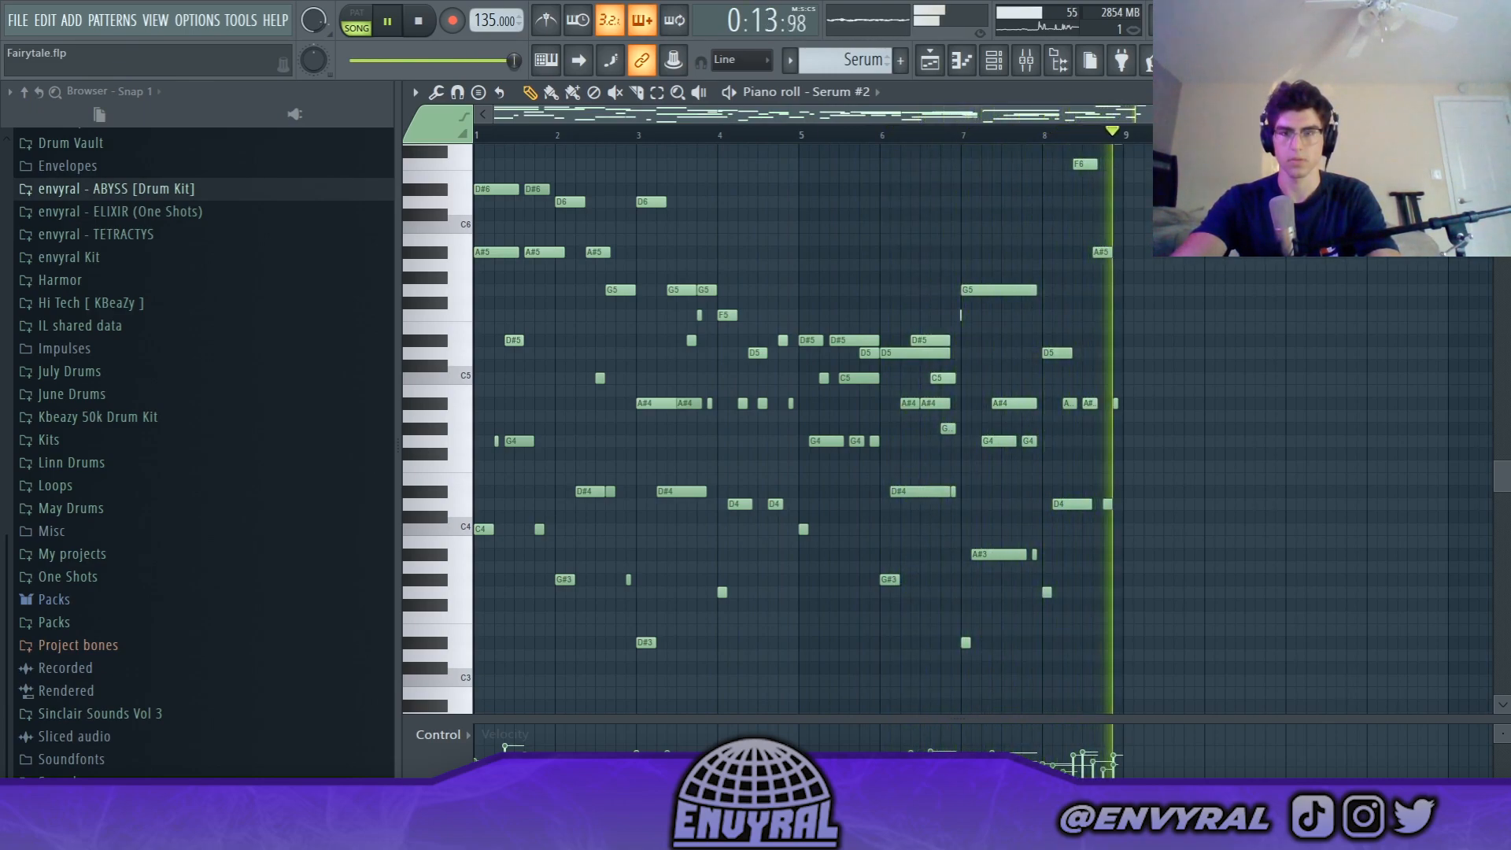
key(space)
scroll(1039, 361, up, 1)
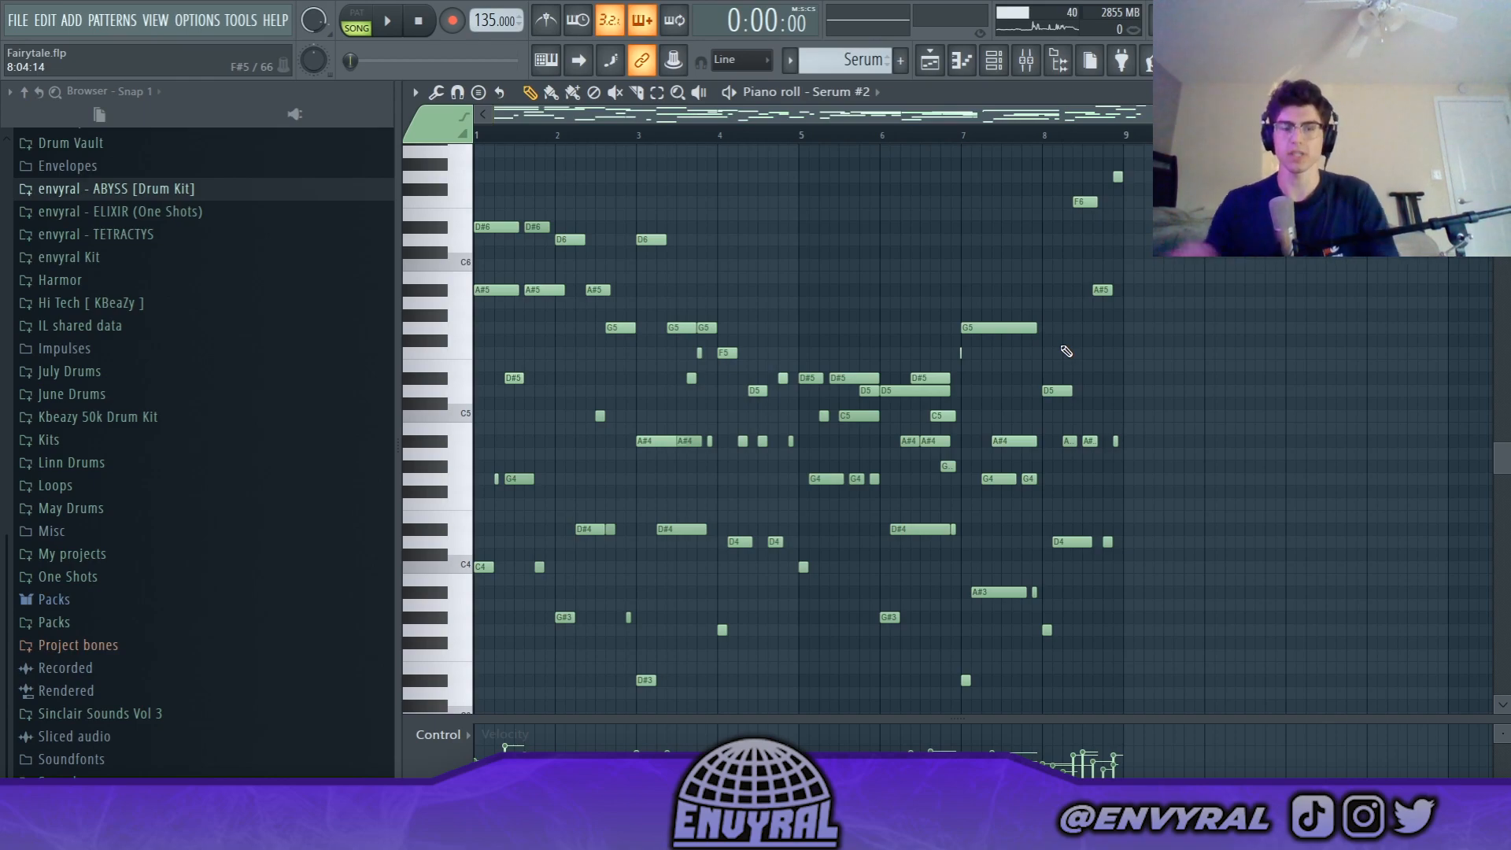
drag(456, 167, 1020, 406)
click(1021, 405)
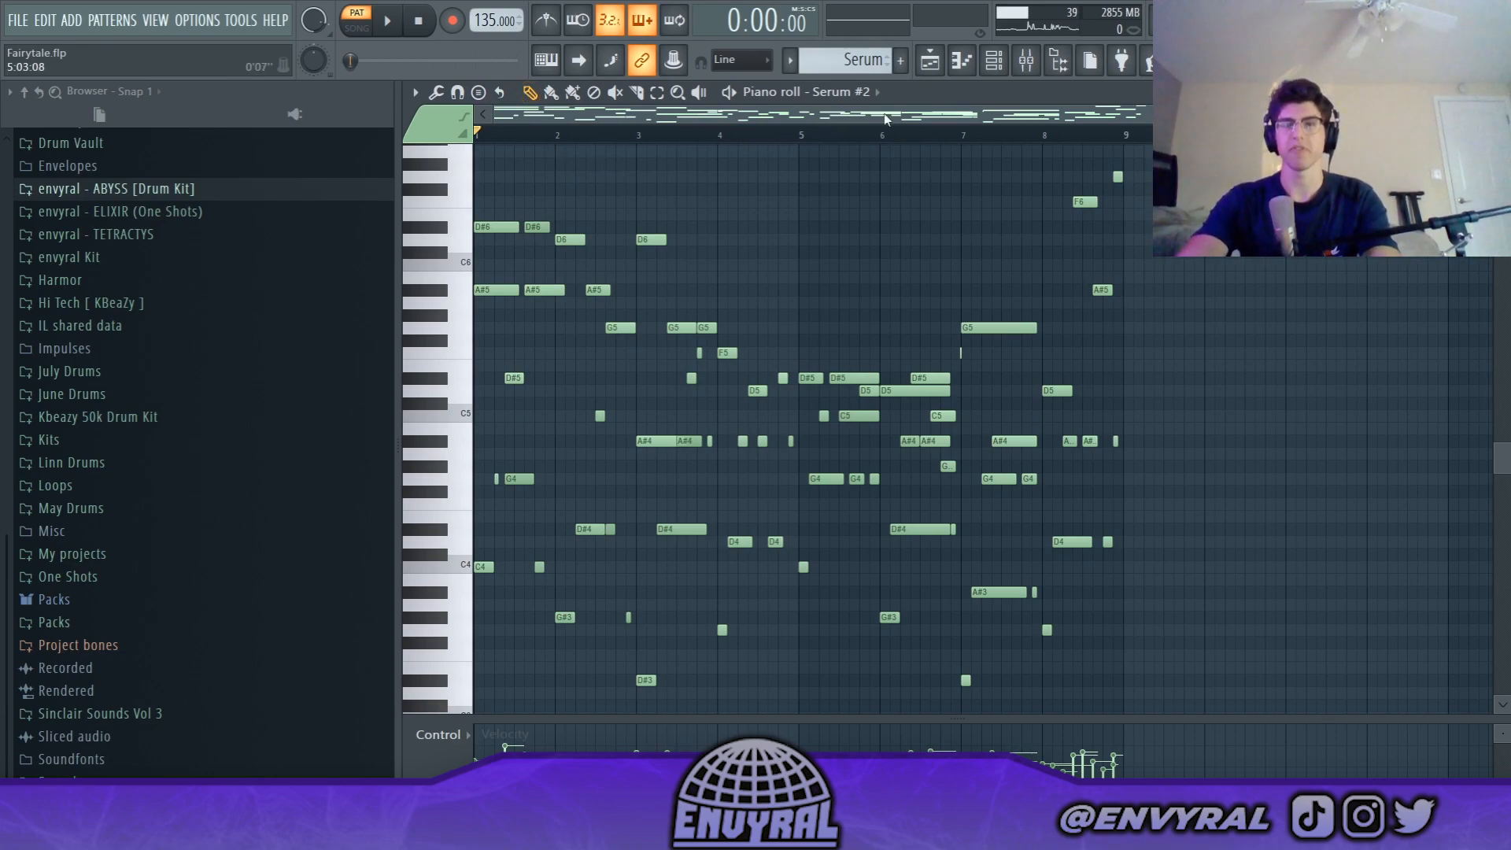
- Bring up the playlist's pattern list and play back the Xpand!2_x64_2 counter-melody in its piano roll
click(944, 66)
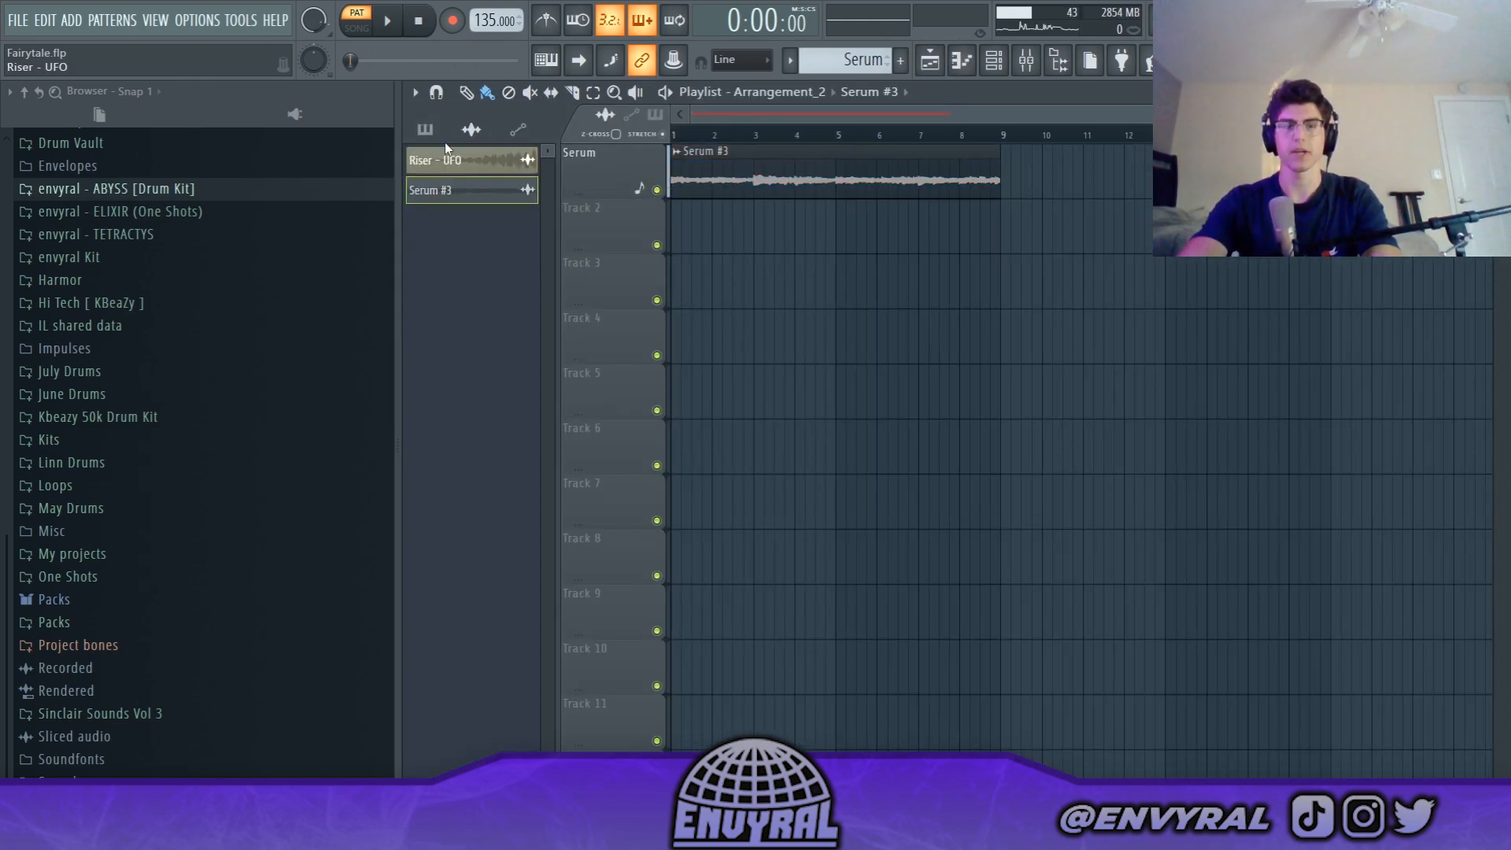
click(425, 129)
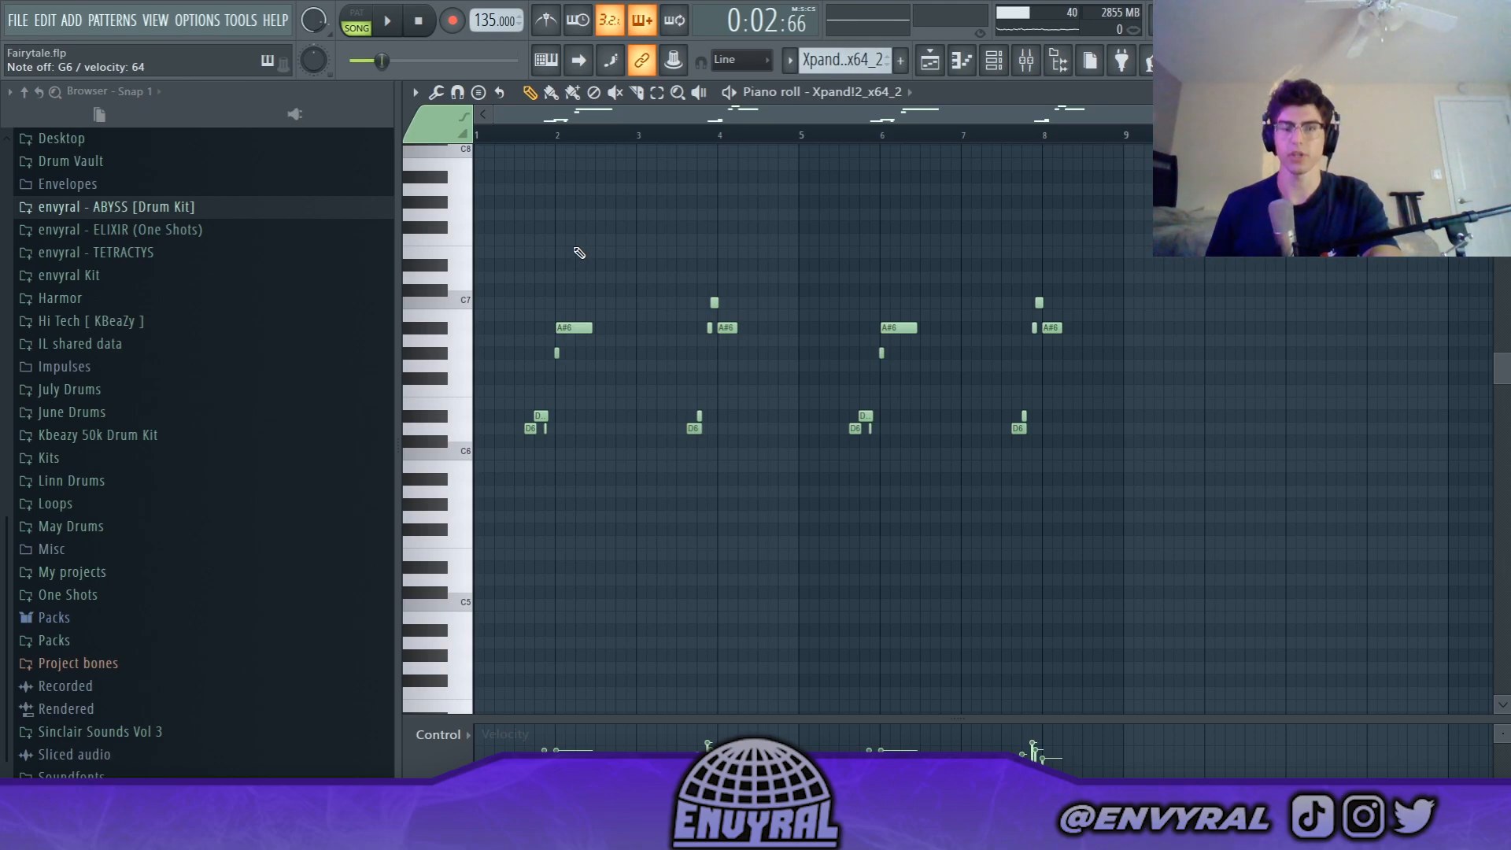
key(space)
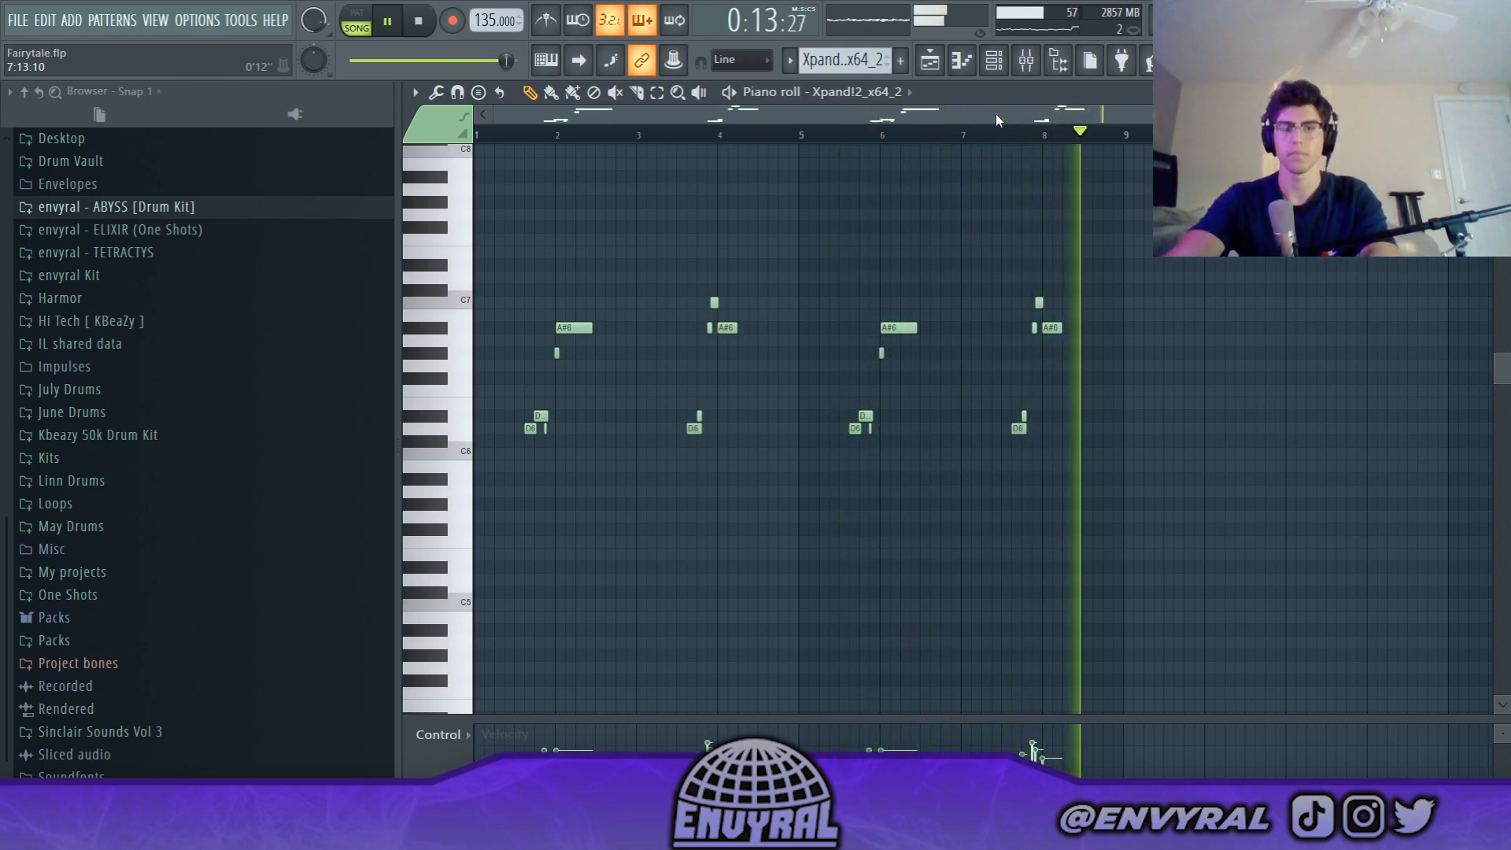
key(space)
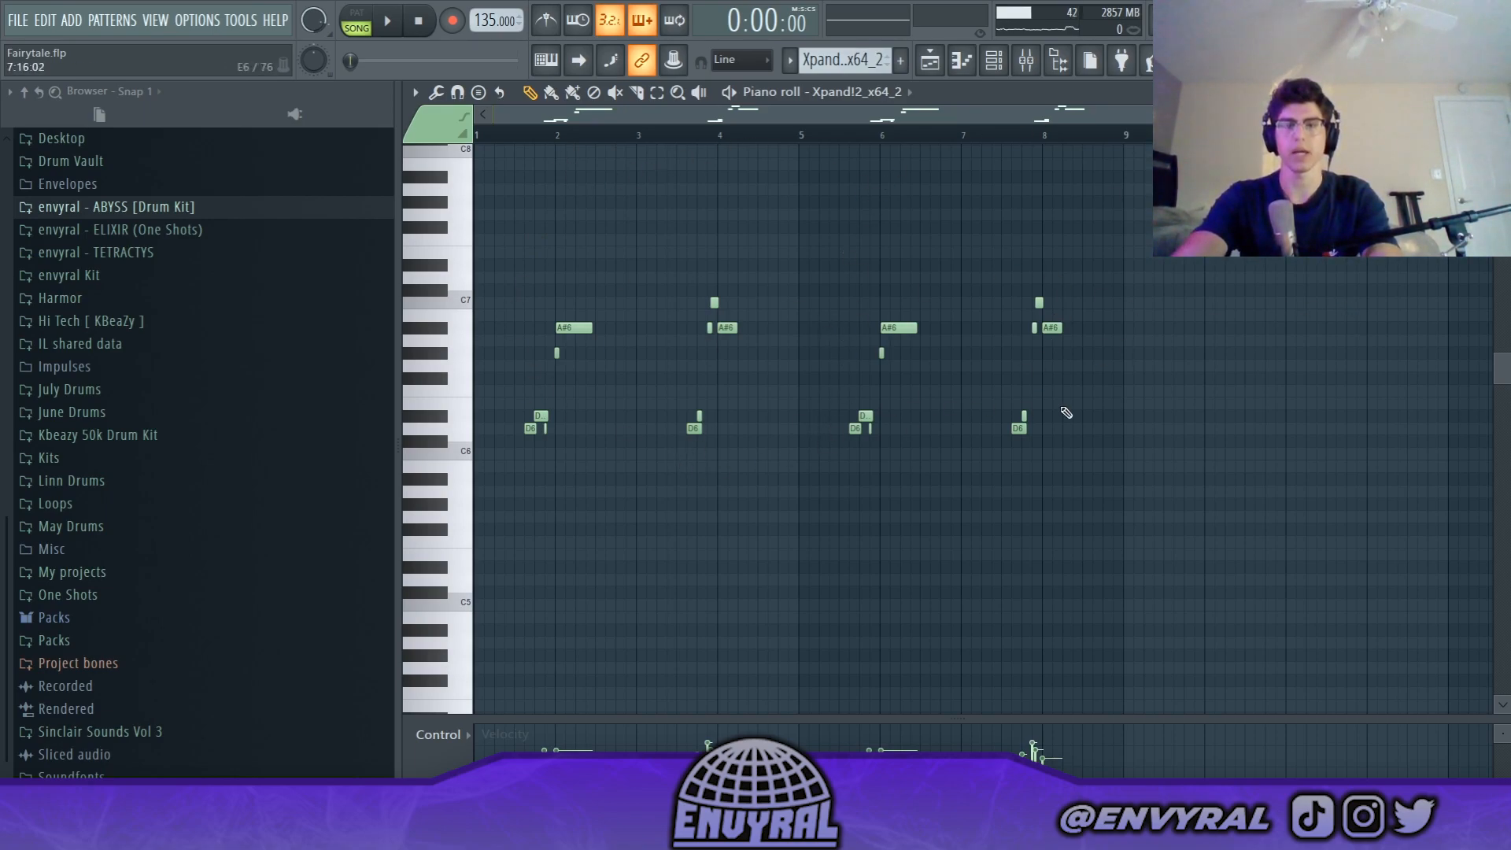
- Replace the Xpand!2_x64_2 clip on the playlist's second track with the Omnisphere pattern at bar 1
click(929, 59)
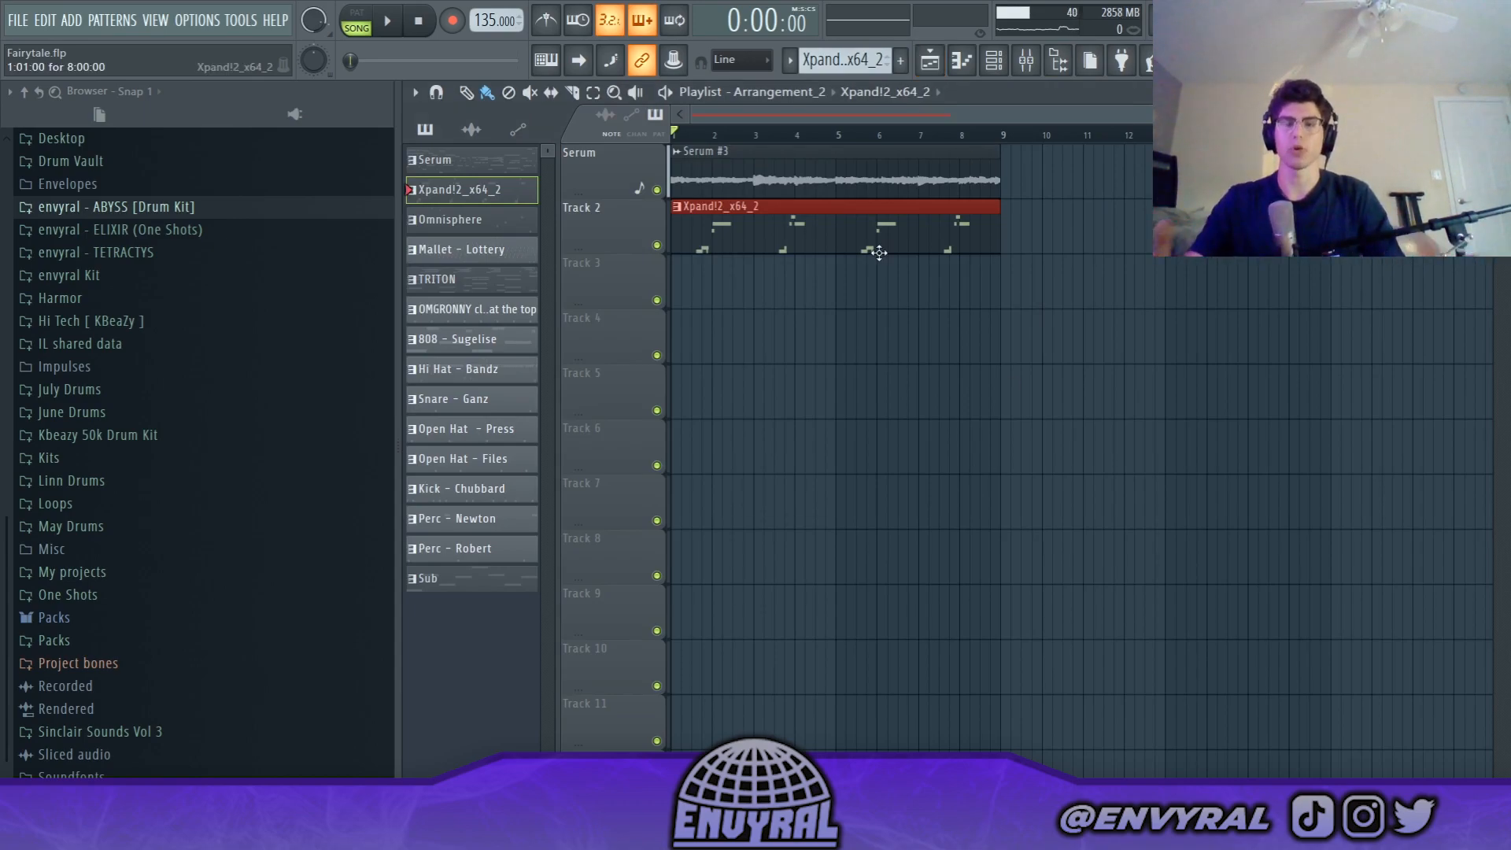
right_click(873, 248)
drag(506, 223, 754, 232)
- Play back the Omnisphere pattern while examining its notes in the piano roll
key(space)
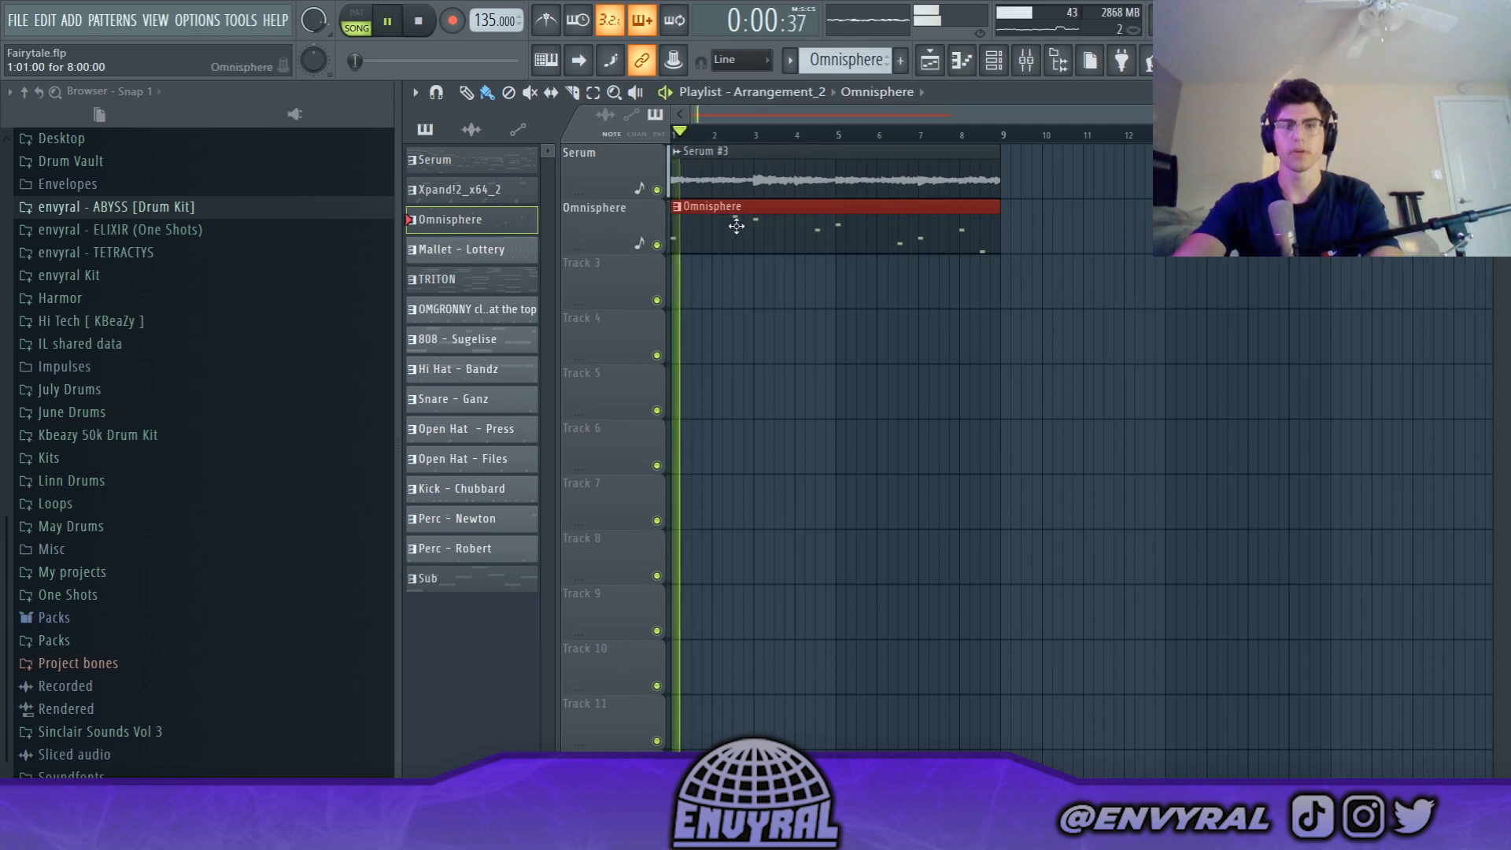
double_click(752, 236)
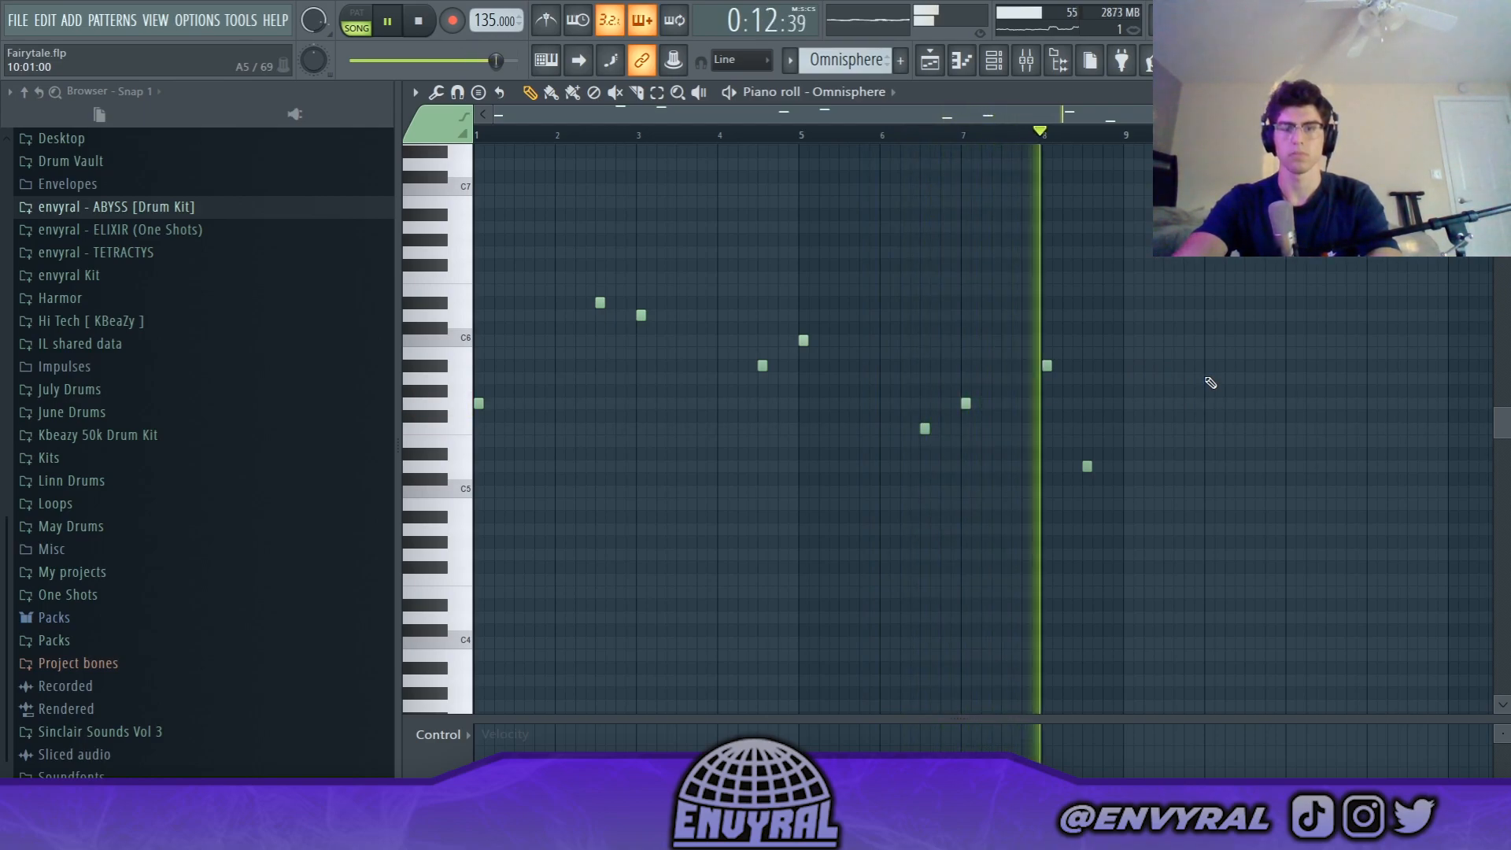
key(space)
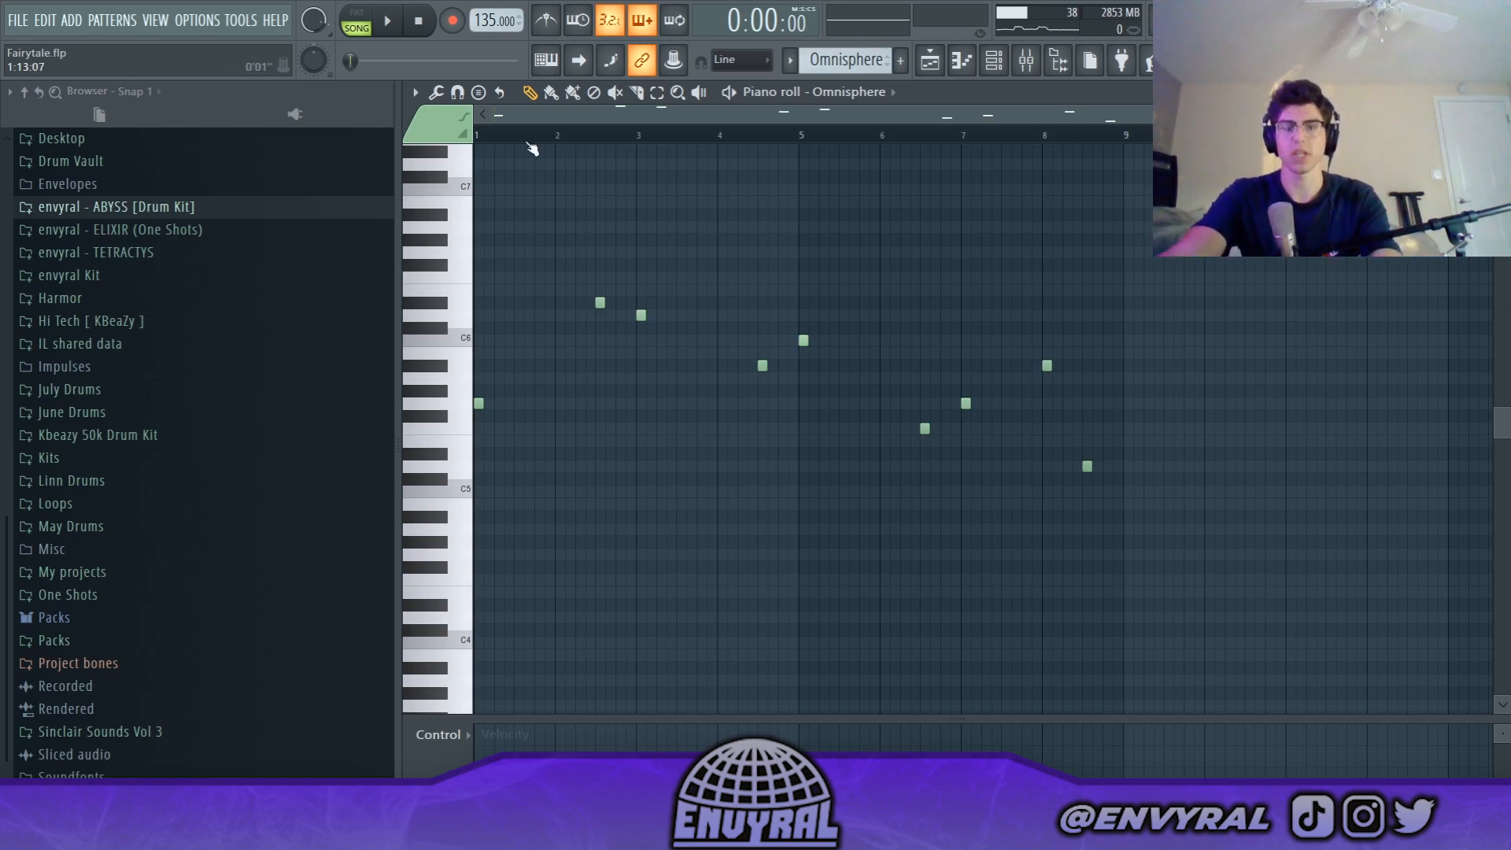
- Open the Mallet - Lottery pattern's piano roll and play back its arpeggio across all eight bars
click(929, 61)
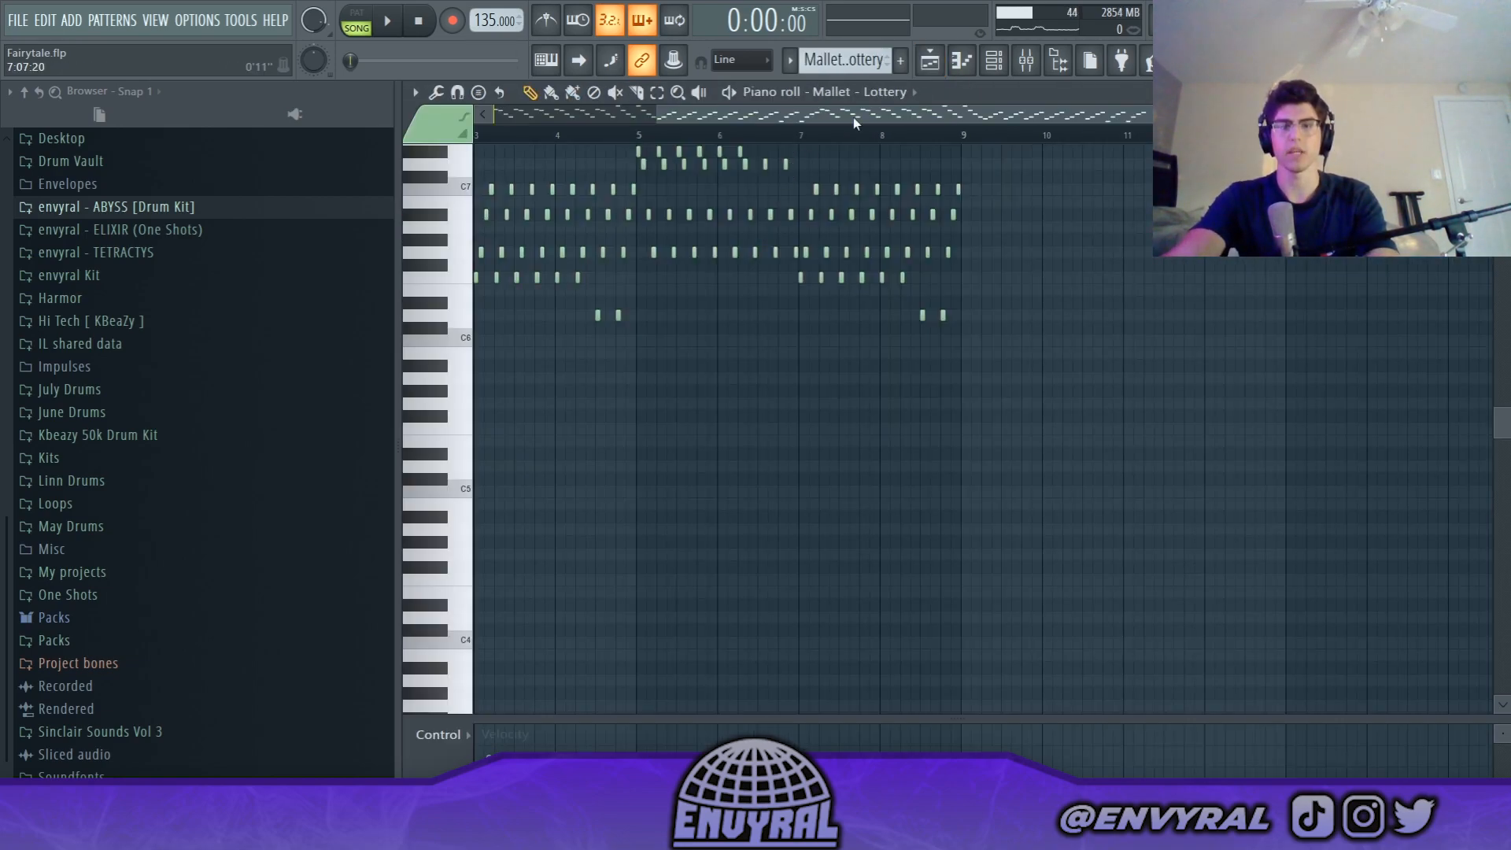
drag(853, 117, 708, 117)
scroll(981, 411, up, 5)
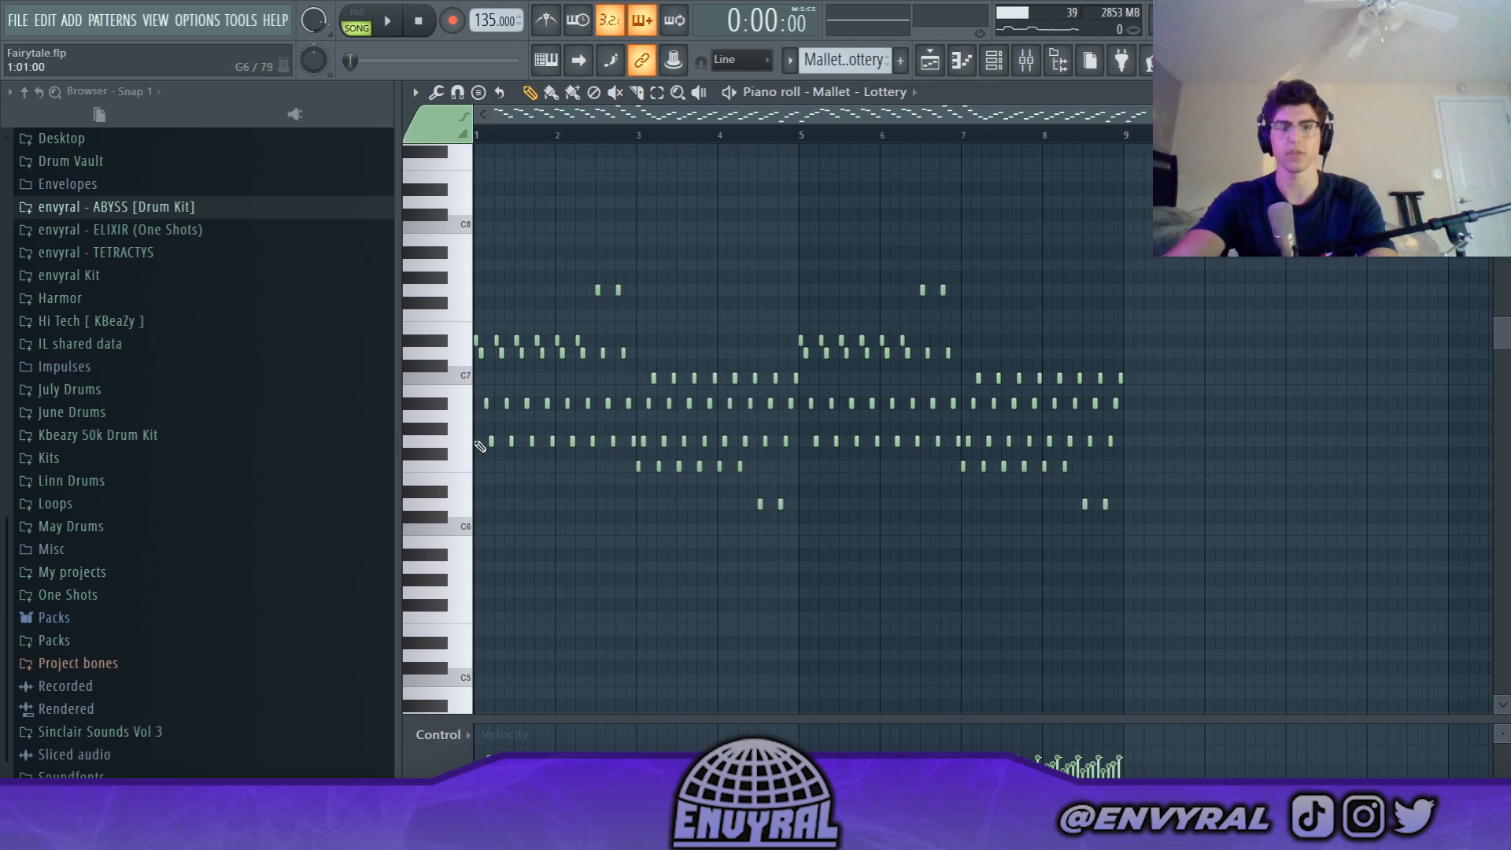
scroll(476, 445, up, 2)
click(441, 404)
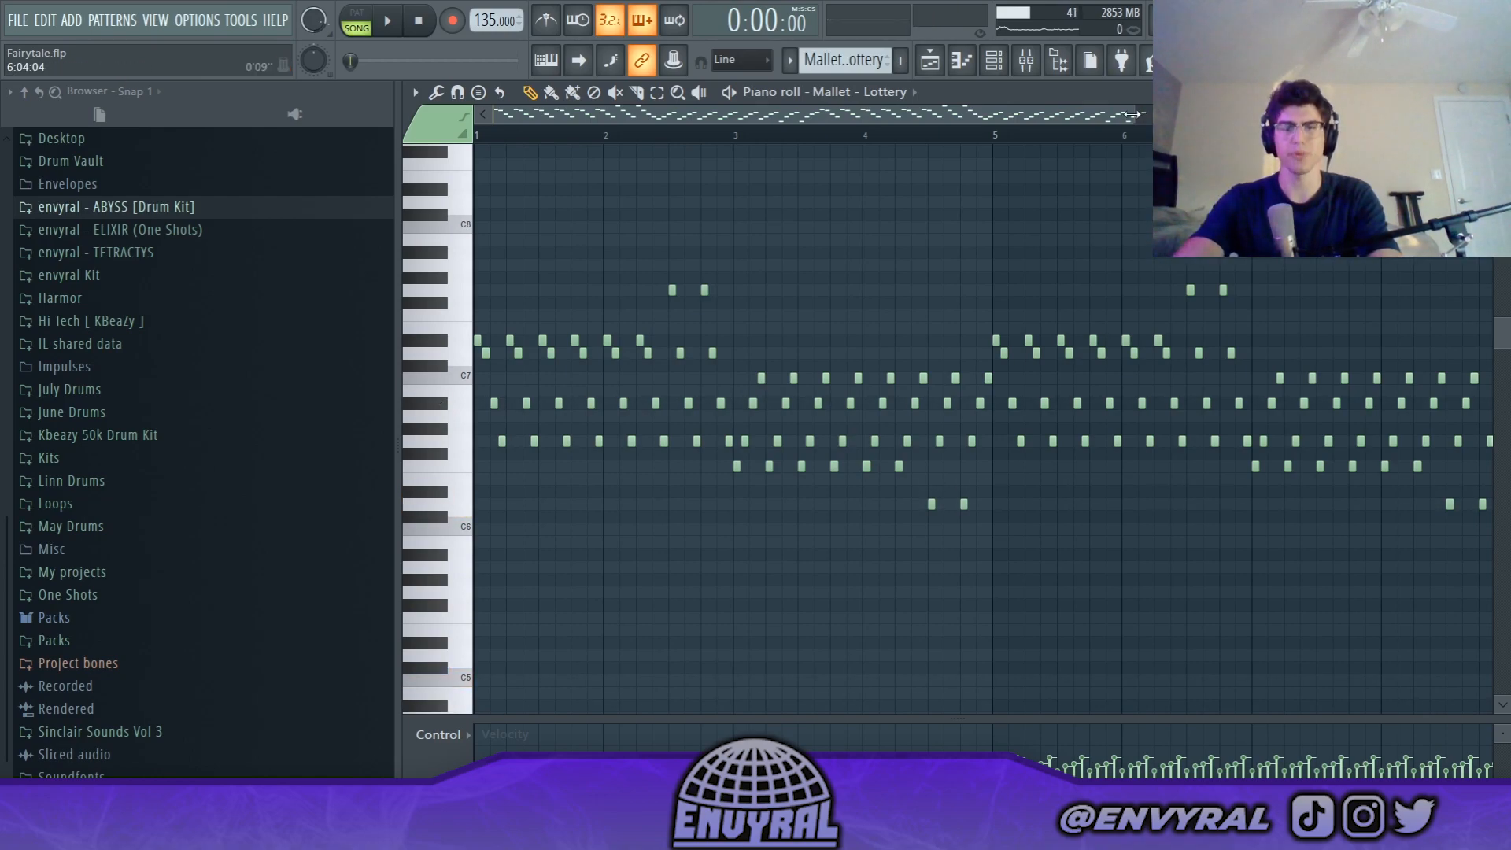
drag(1135, 117, 1301, 117)
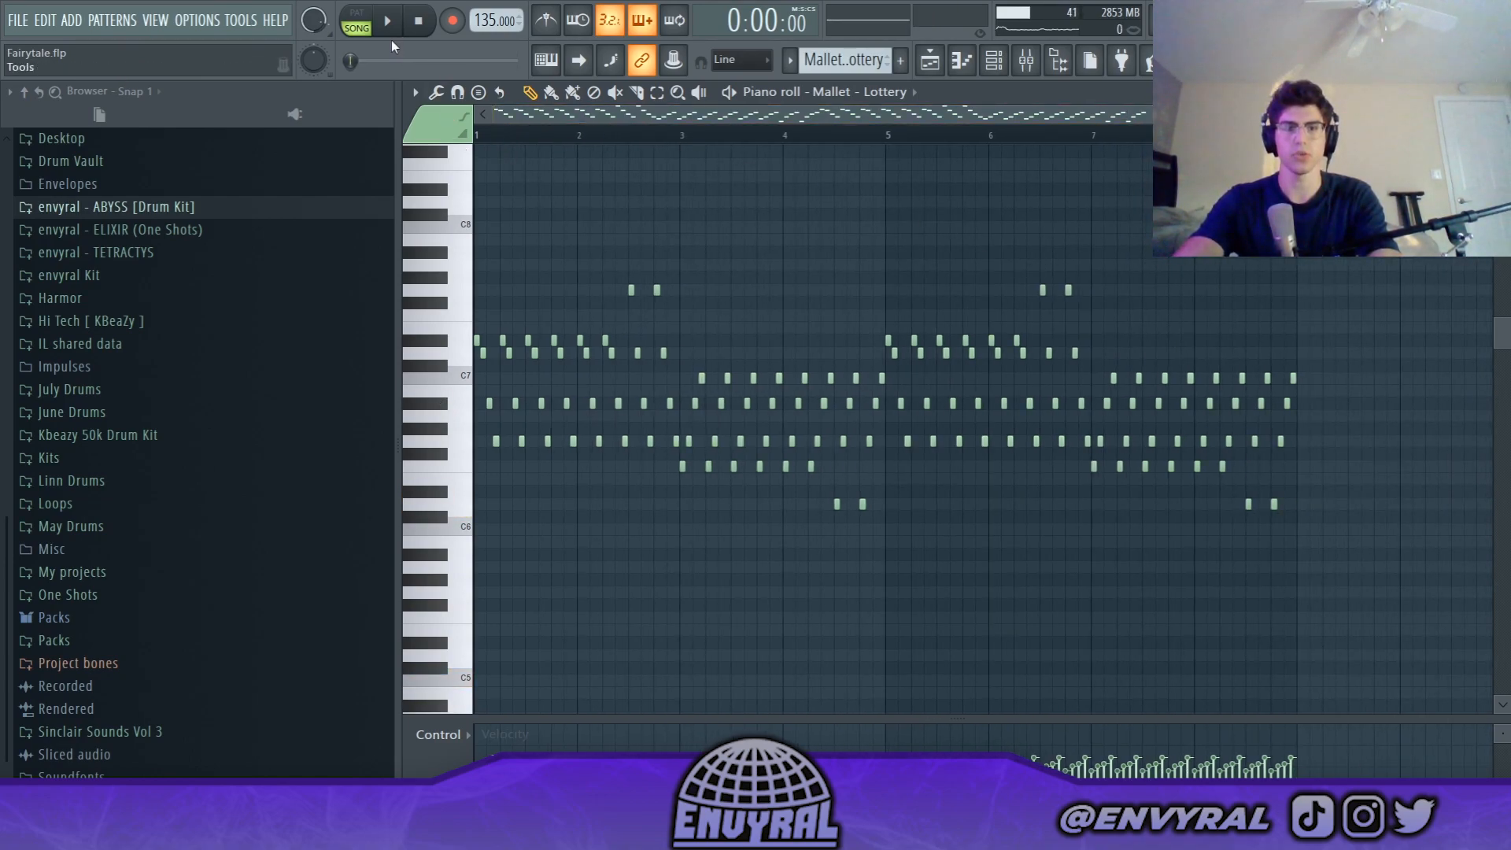
key(space)
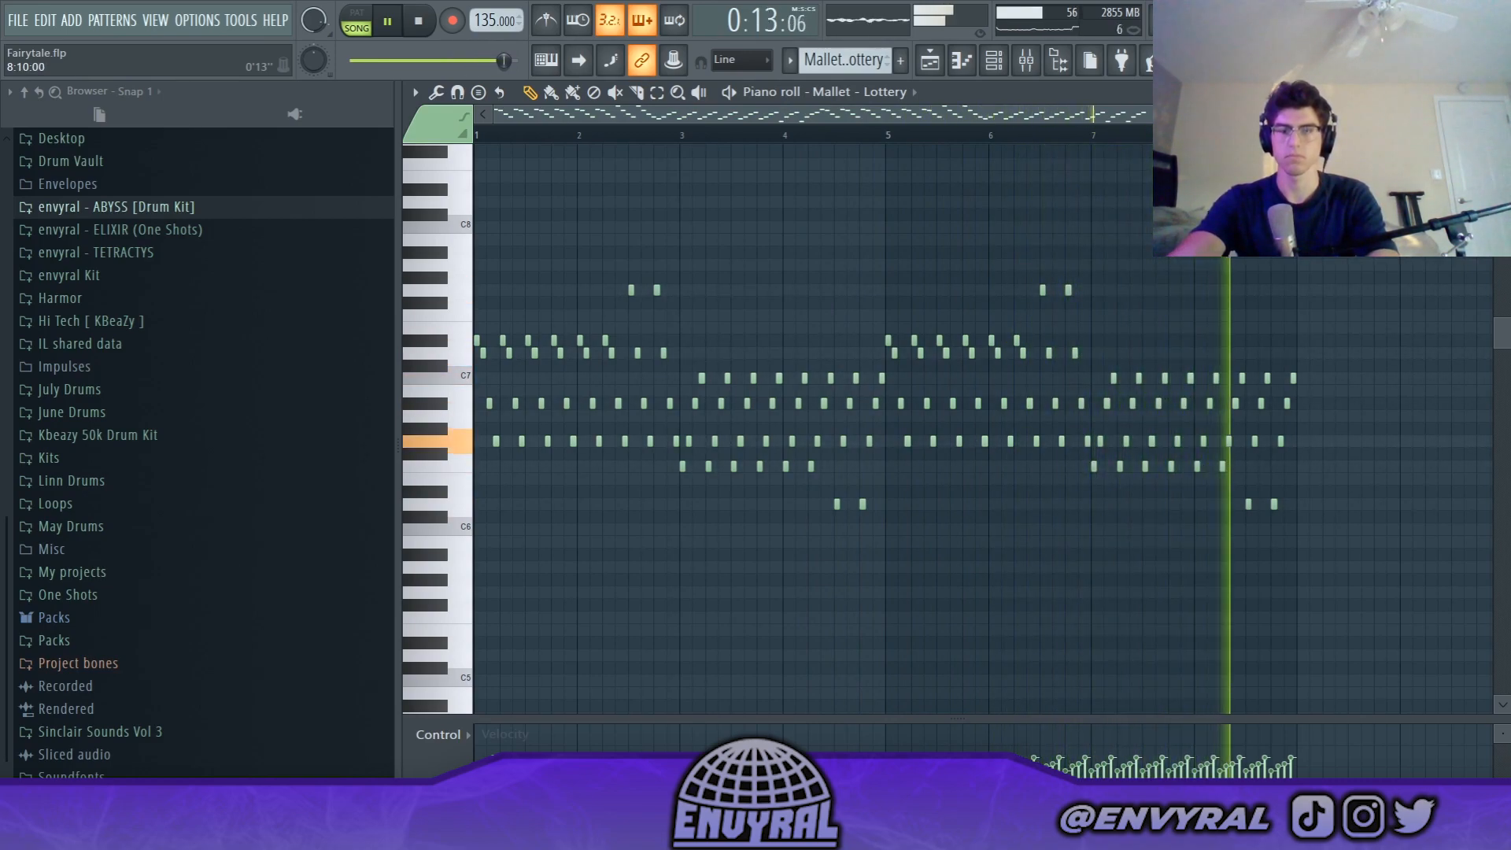
key(space)
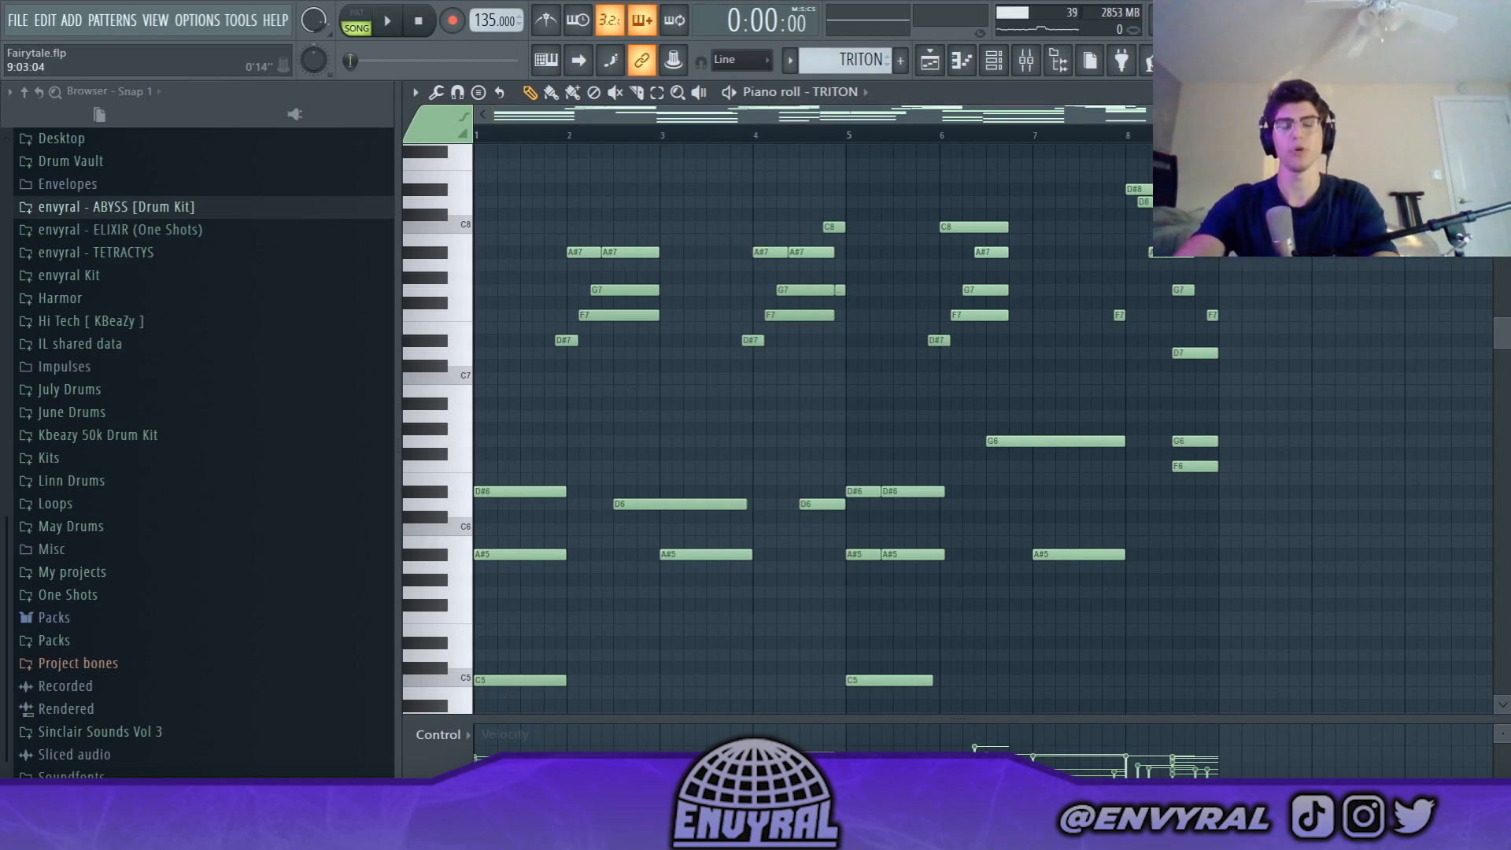
- Look over the TRITON notes and inspect the FabFilter Pro-Q 3 high cut on the Serum mixer track
scroll(1219, 341, down, 5)
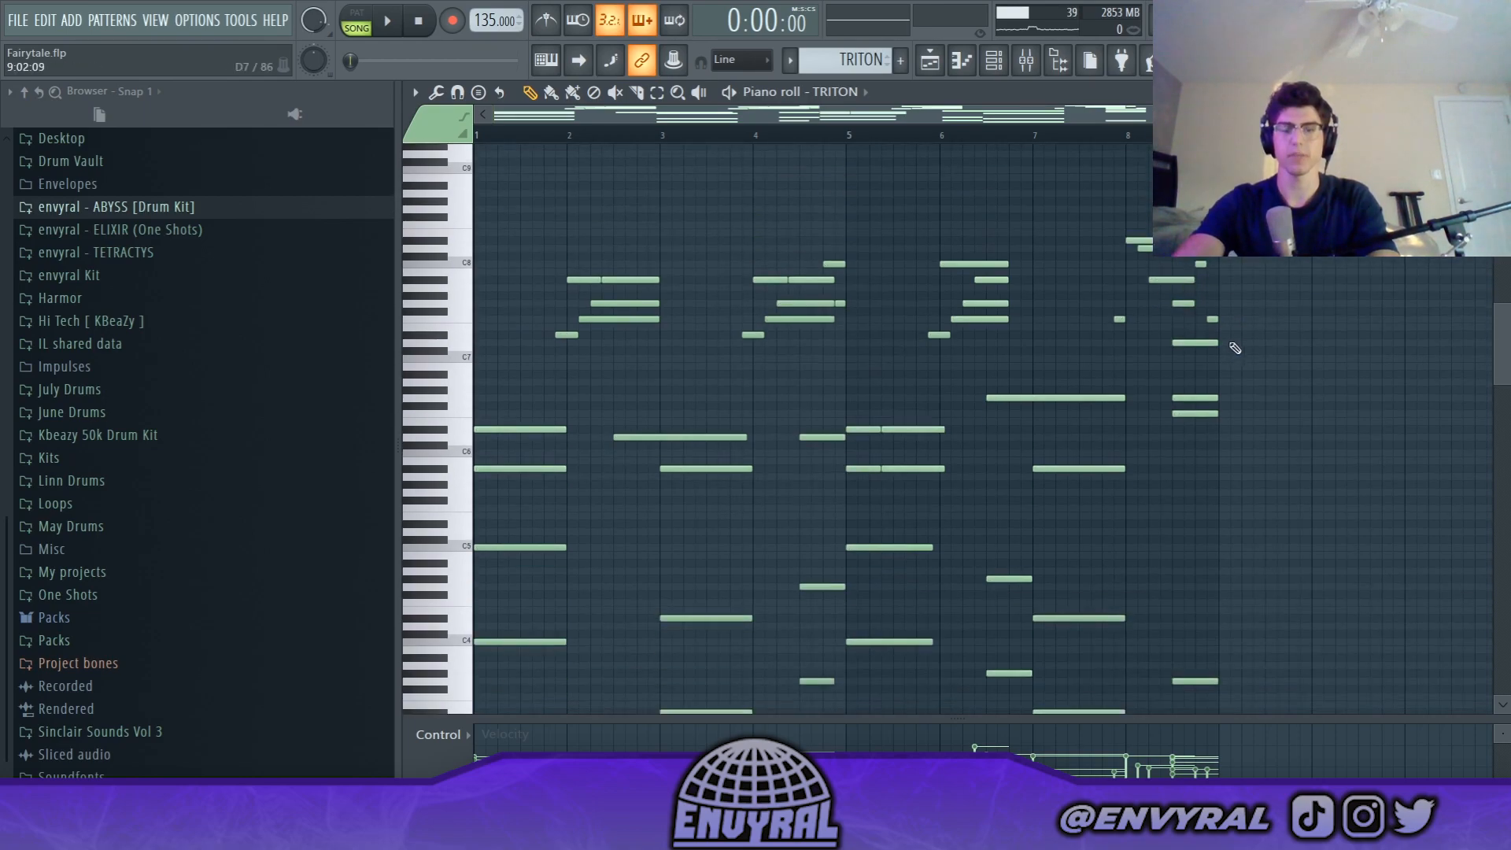
scroll(1205, 341, up, 3)
scroll(1098, 354, up, 3)
click(1026, 61)
click(1346, 181)
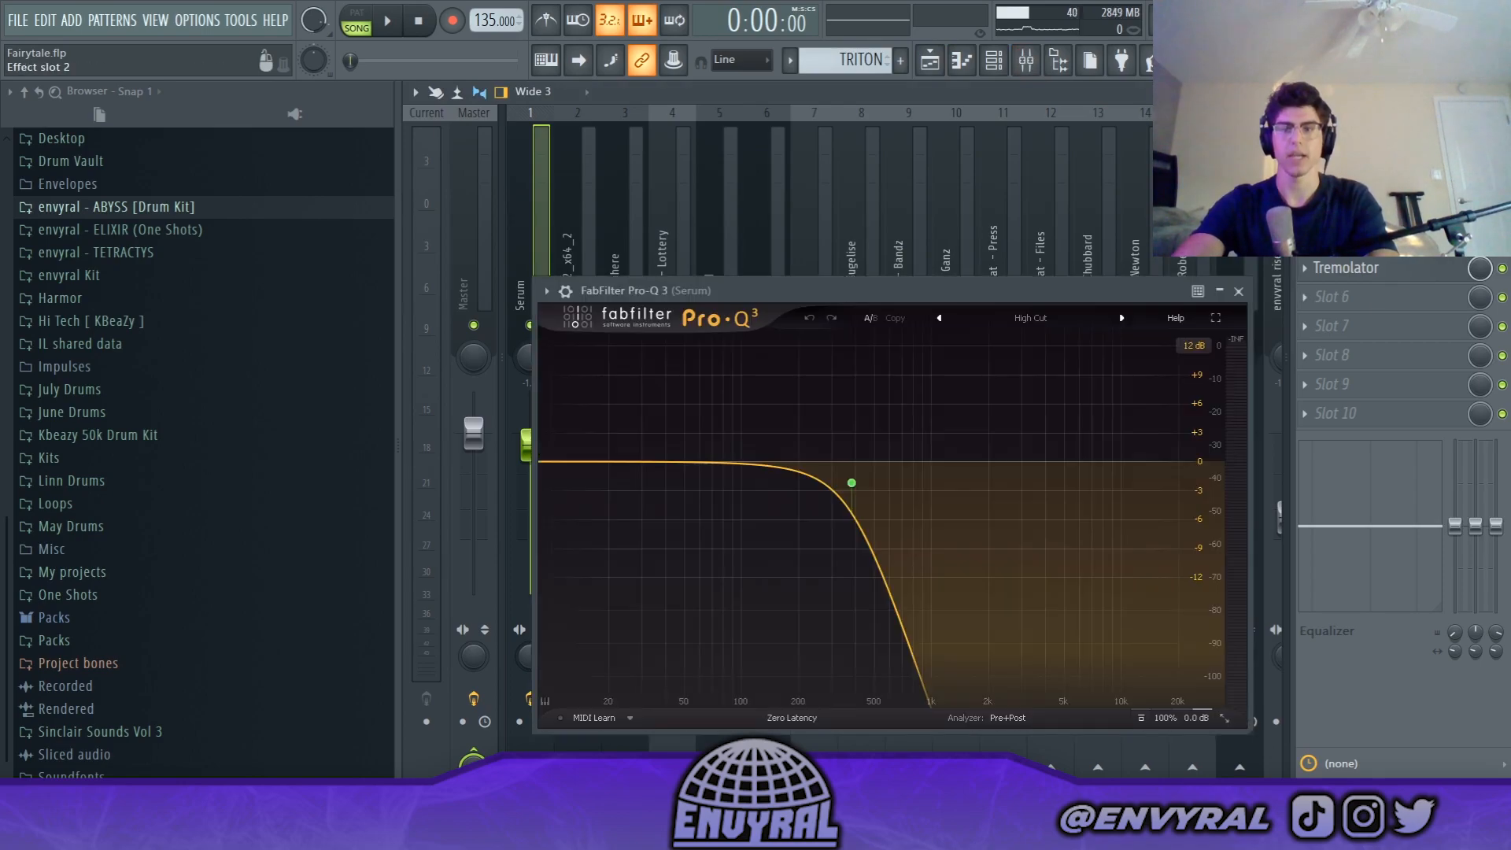
drag(913, 291, 863, 282)
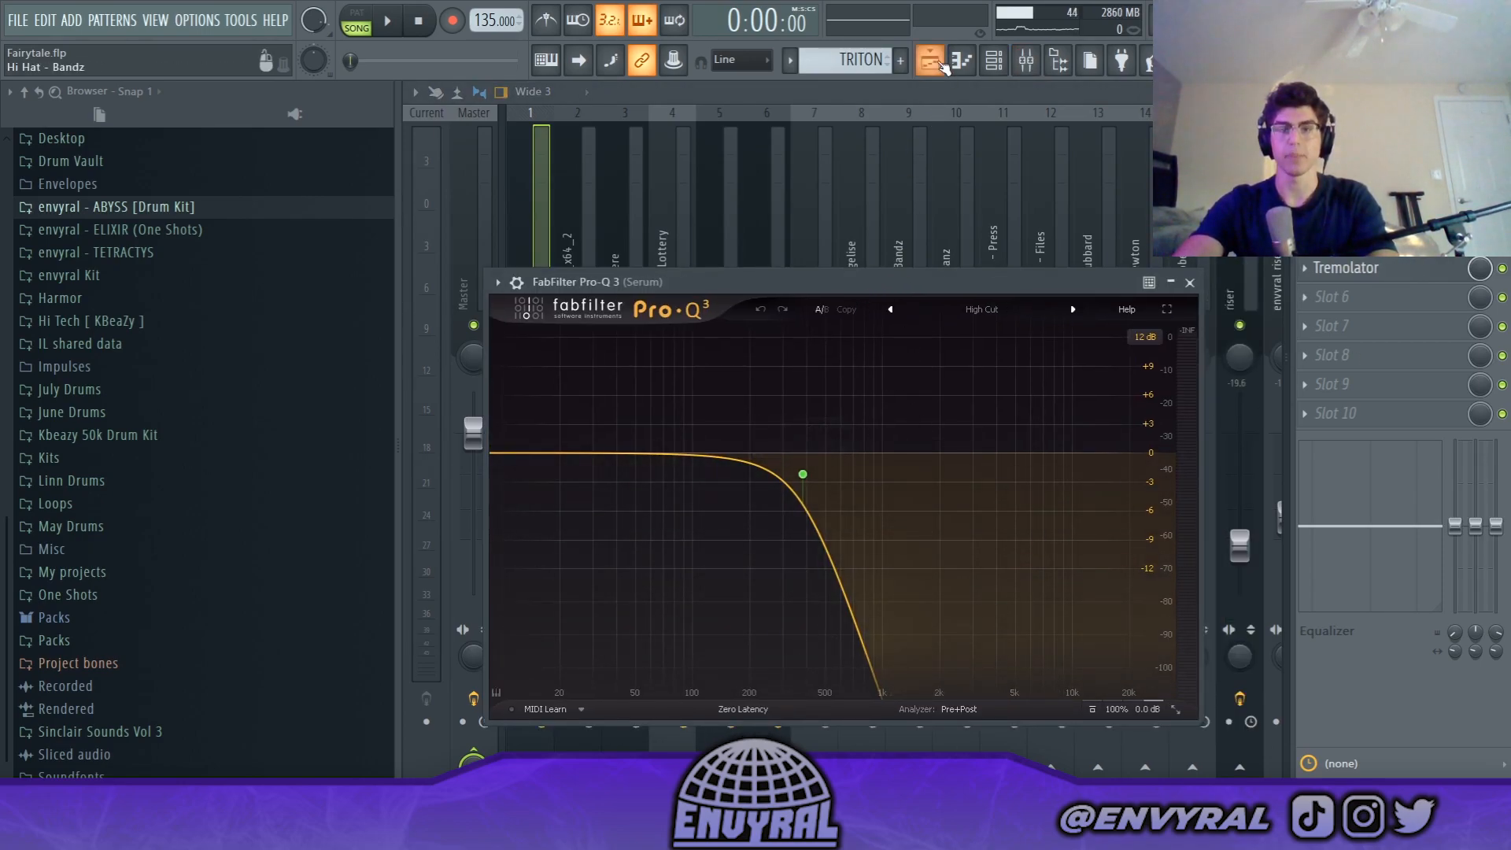
- Return to the TRITON pattern's piano roll and play it back while examining its low chords and high melody notes
click(931, 61)
double_click(850, 241)
scroll(600, 242, left, 4)
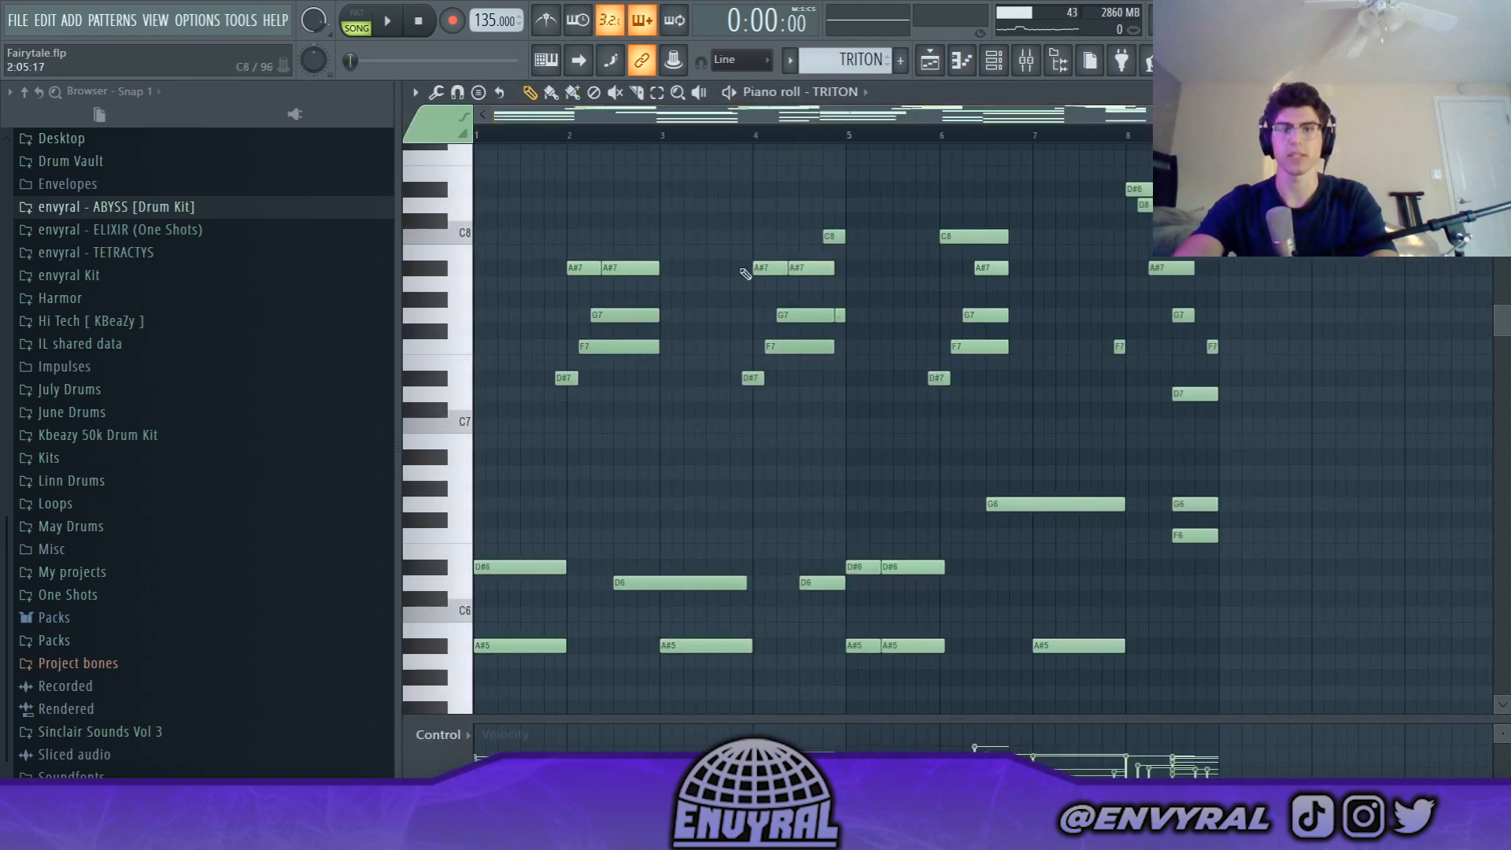
scroll(709, 283, down, 2)
click(397, 21)
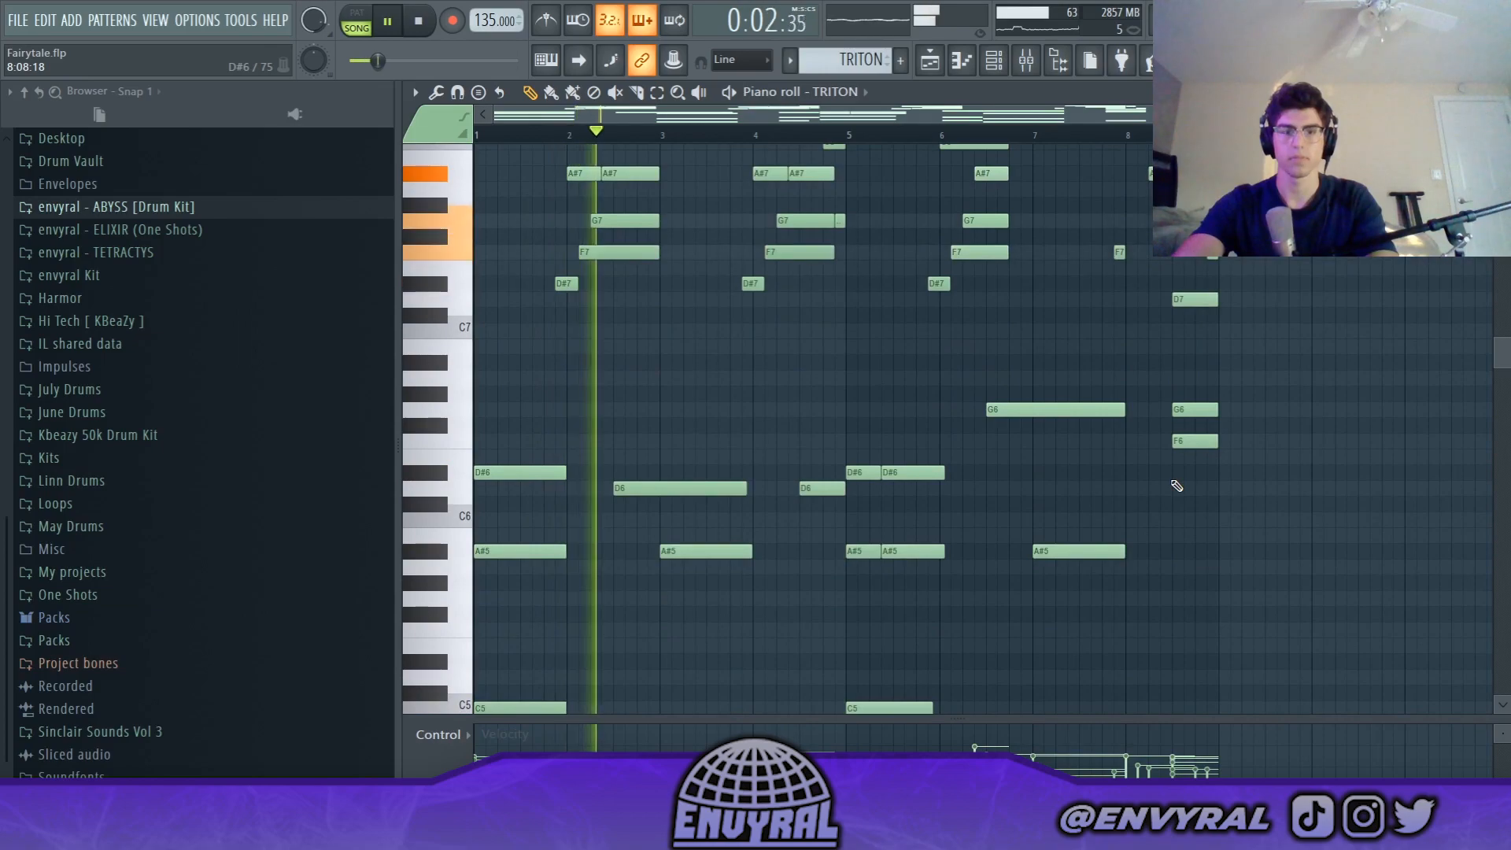
scroll(1181, 480, up, 3)
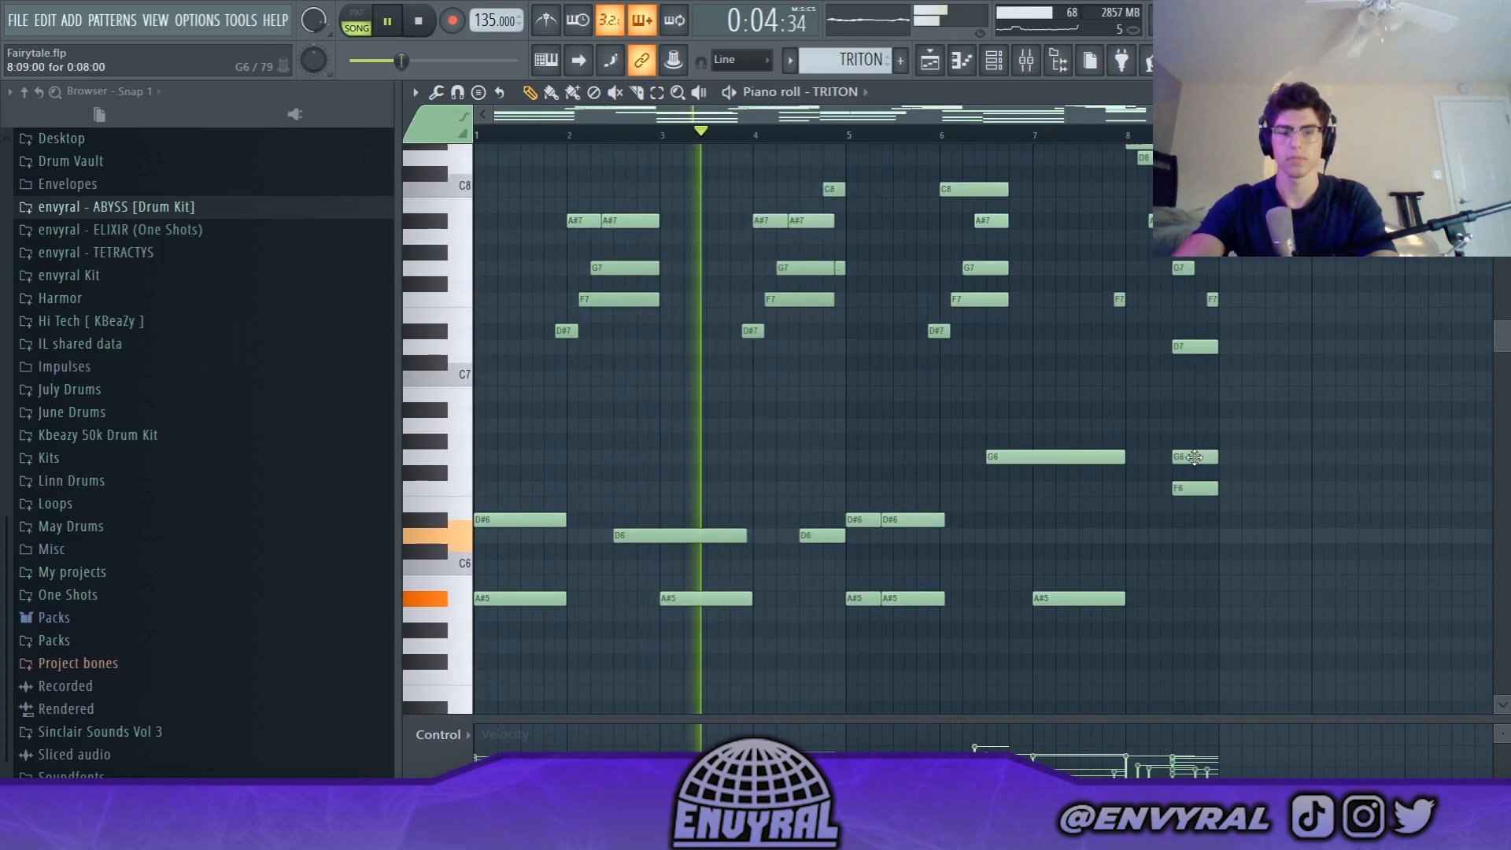
scroll(1200, 464, down, 2)
scroll(1477, 195, down, 2)
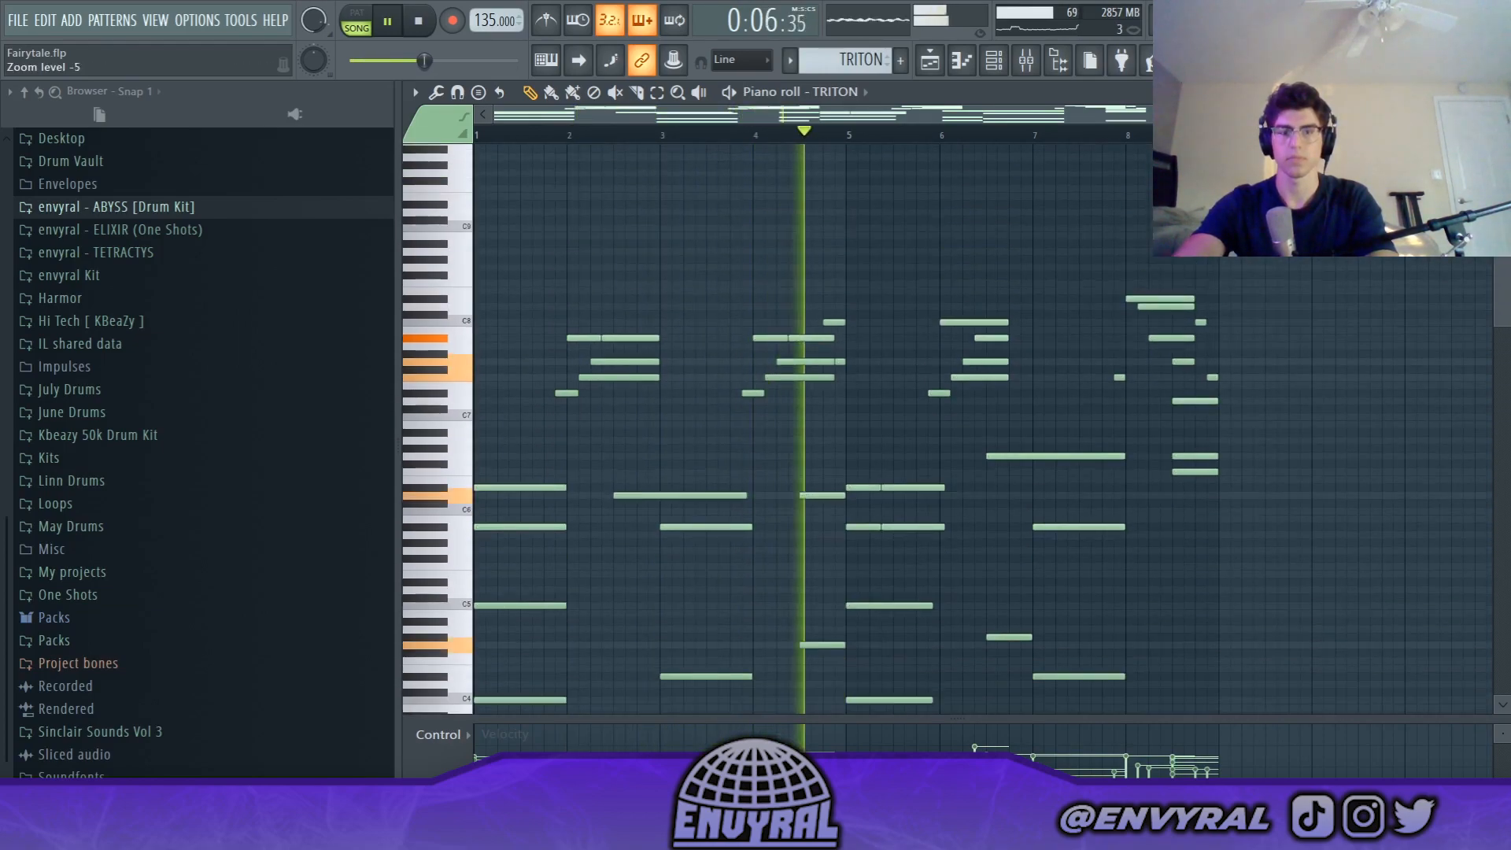
scroll(1478, 195, down, 2)
scroll(1478, 194, down, 1)
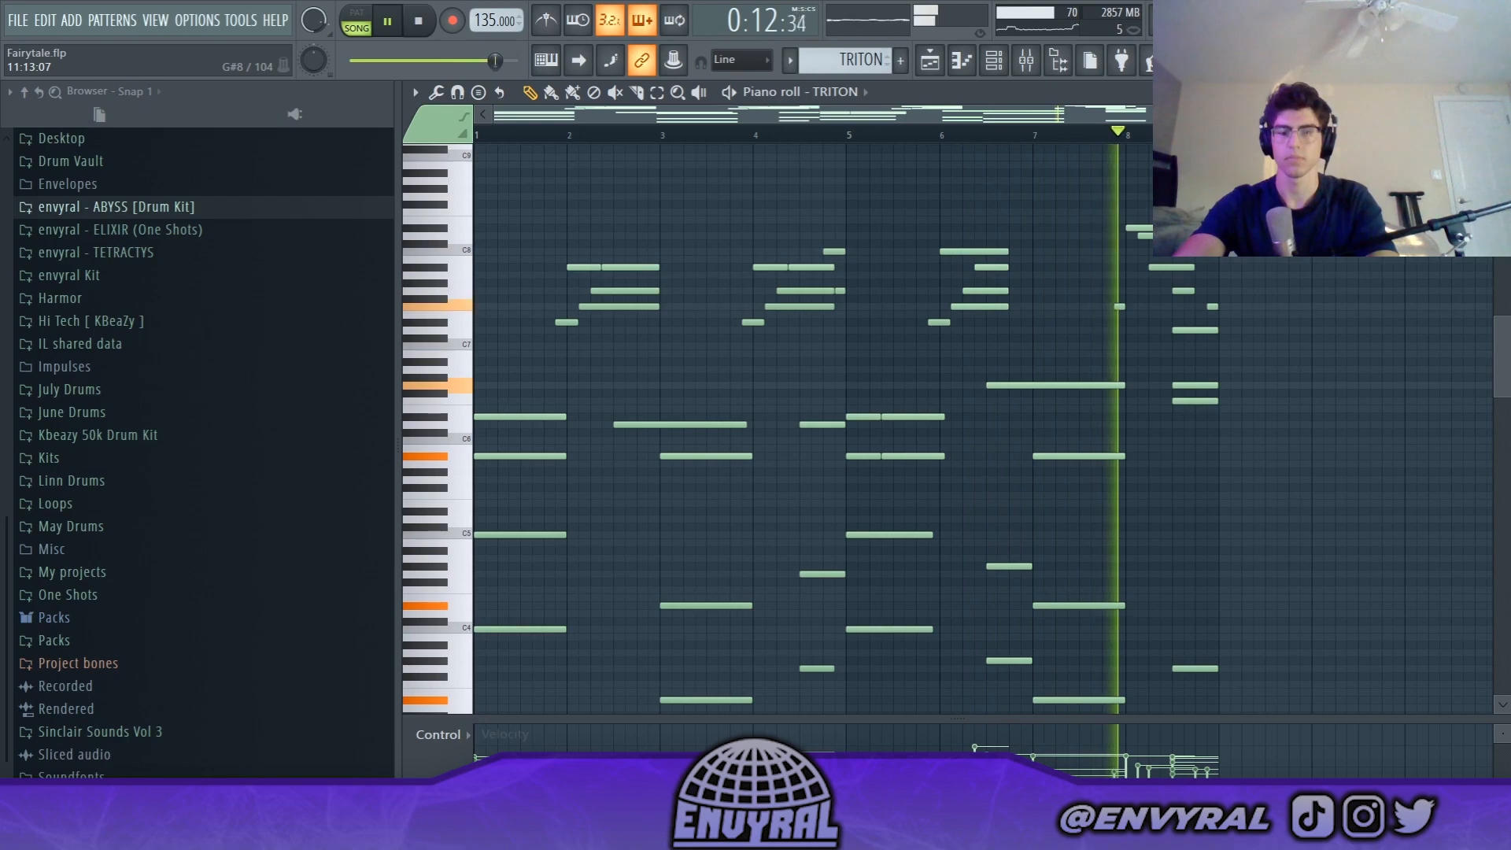
key(space)
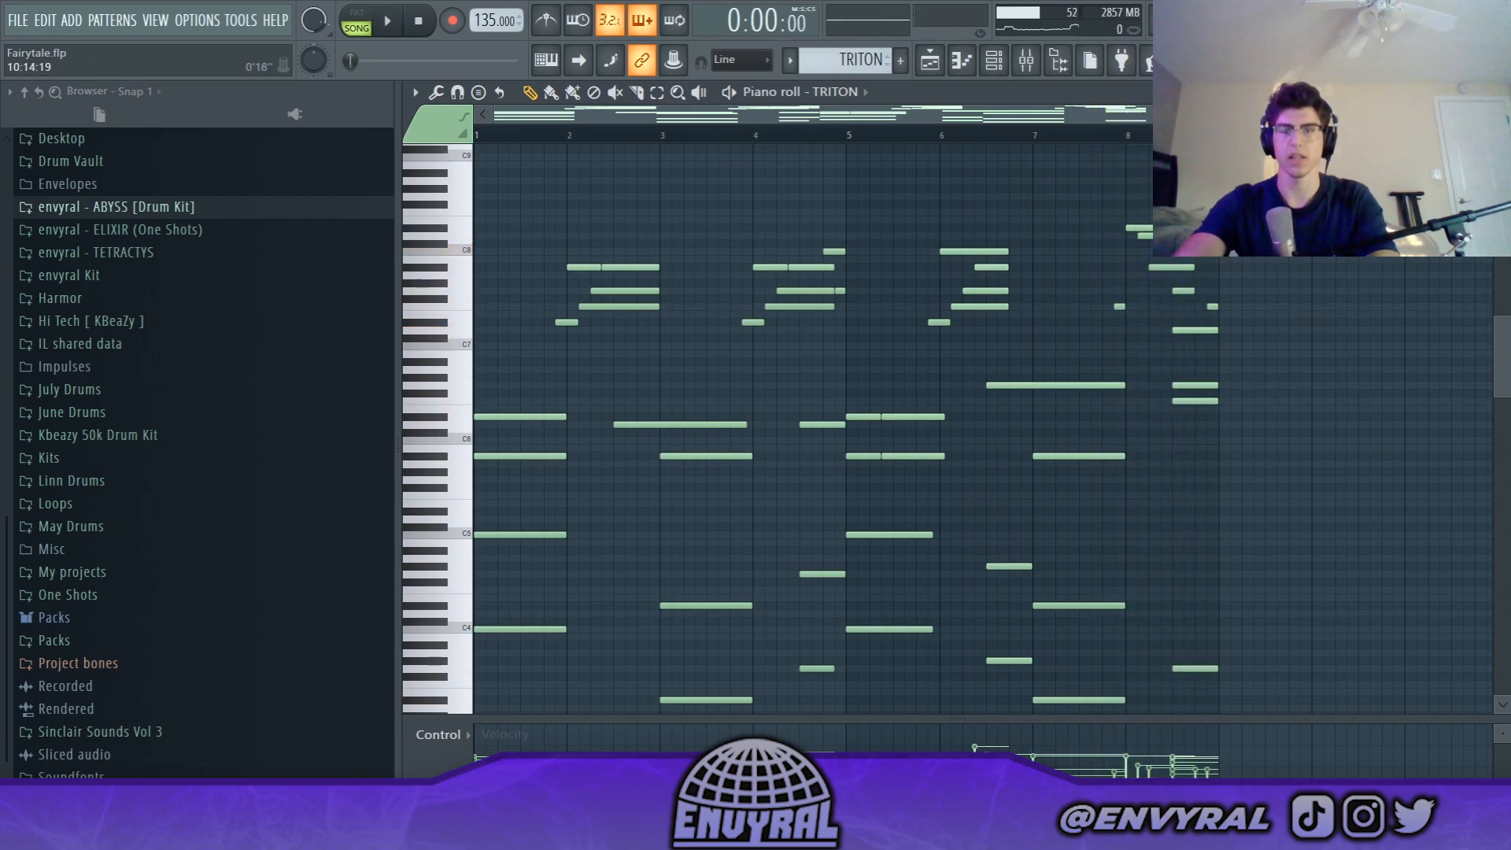
- Try step-entering short chords at the start of bar 1 in the TRITON piano roll and undo them
scroll(1360, 425, down, 1)
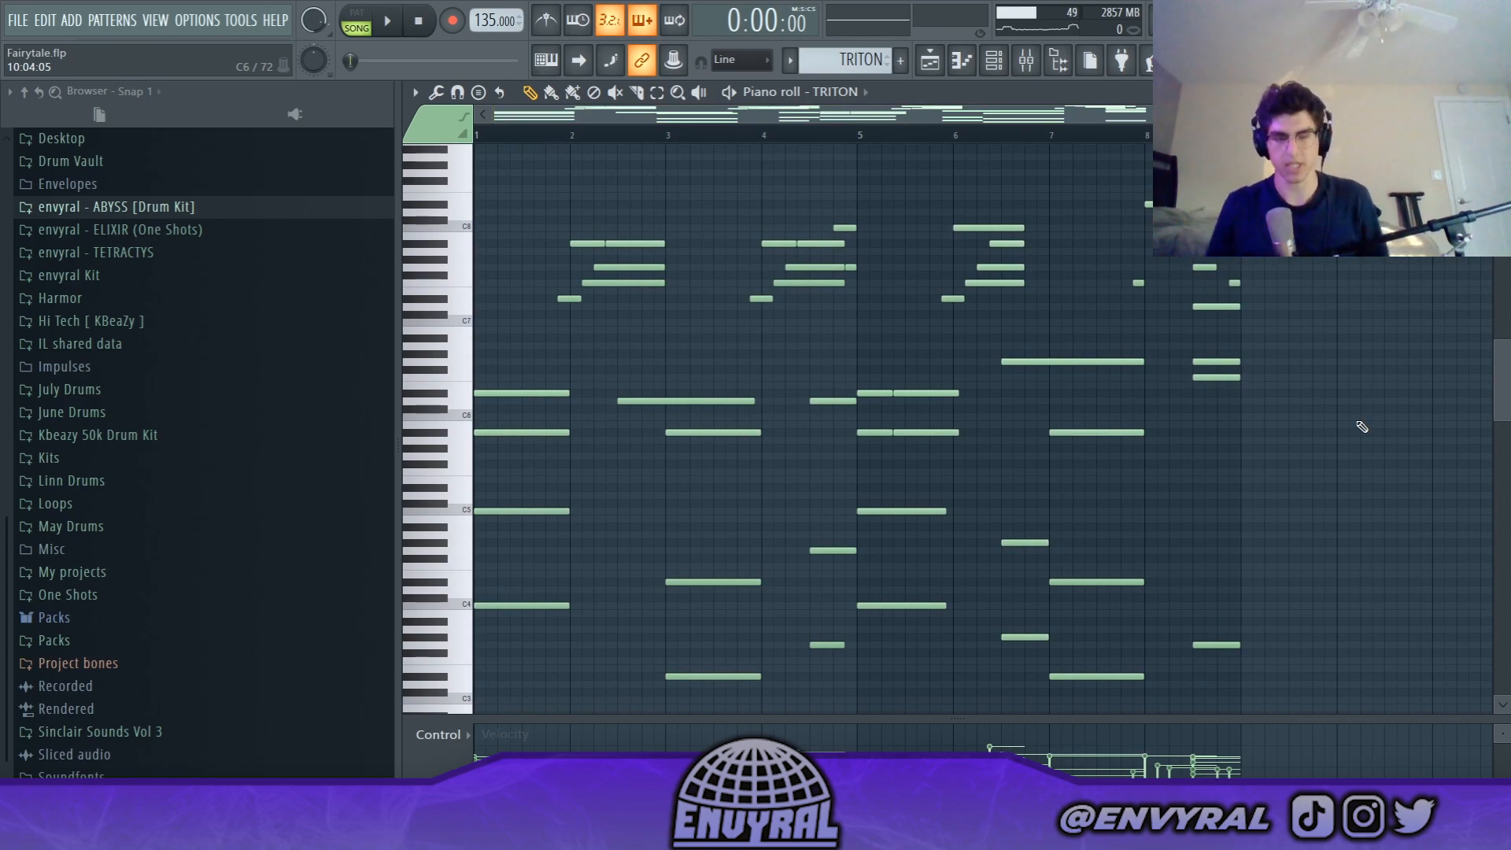
drag(1280, 340, 251, 720)
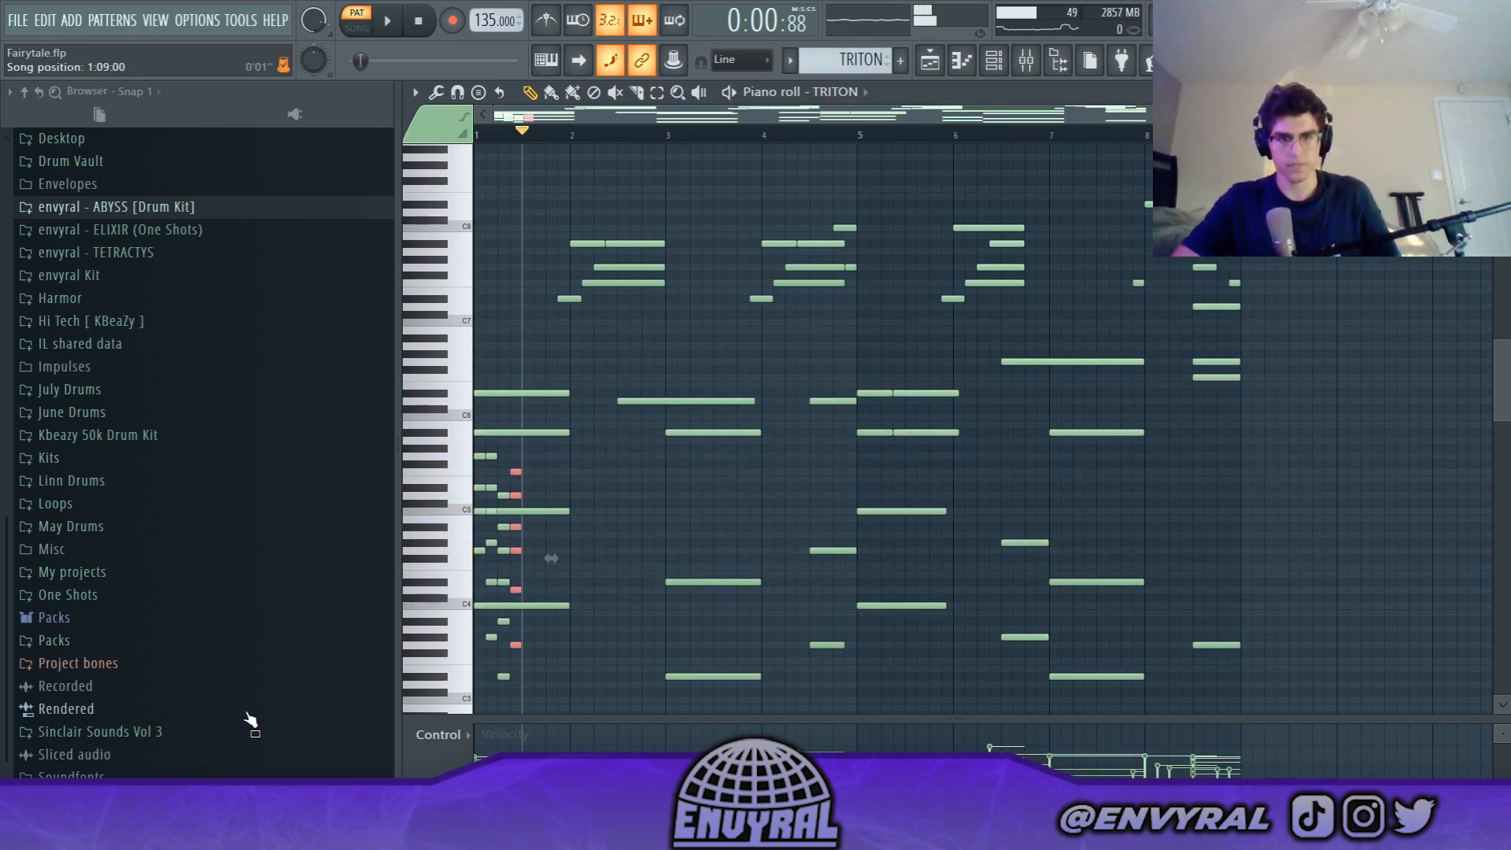
key(ctrl+z)
key(ctrl+z)
key(ctrl+z)
key(ctrl+z)
- Set the TRITON piano roll's playback position just before bar 2
ctrl+click(617, 565)
scroll(708, 551, up, 1)
click(563, 135)
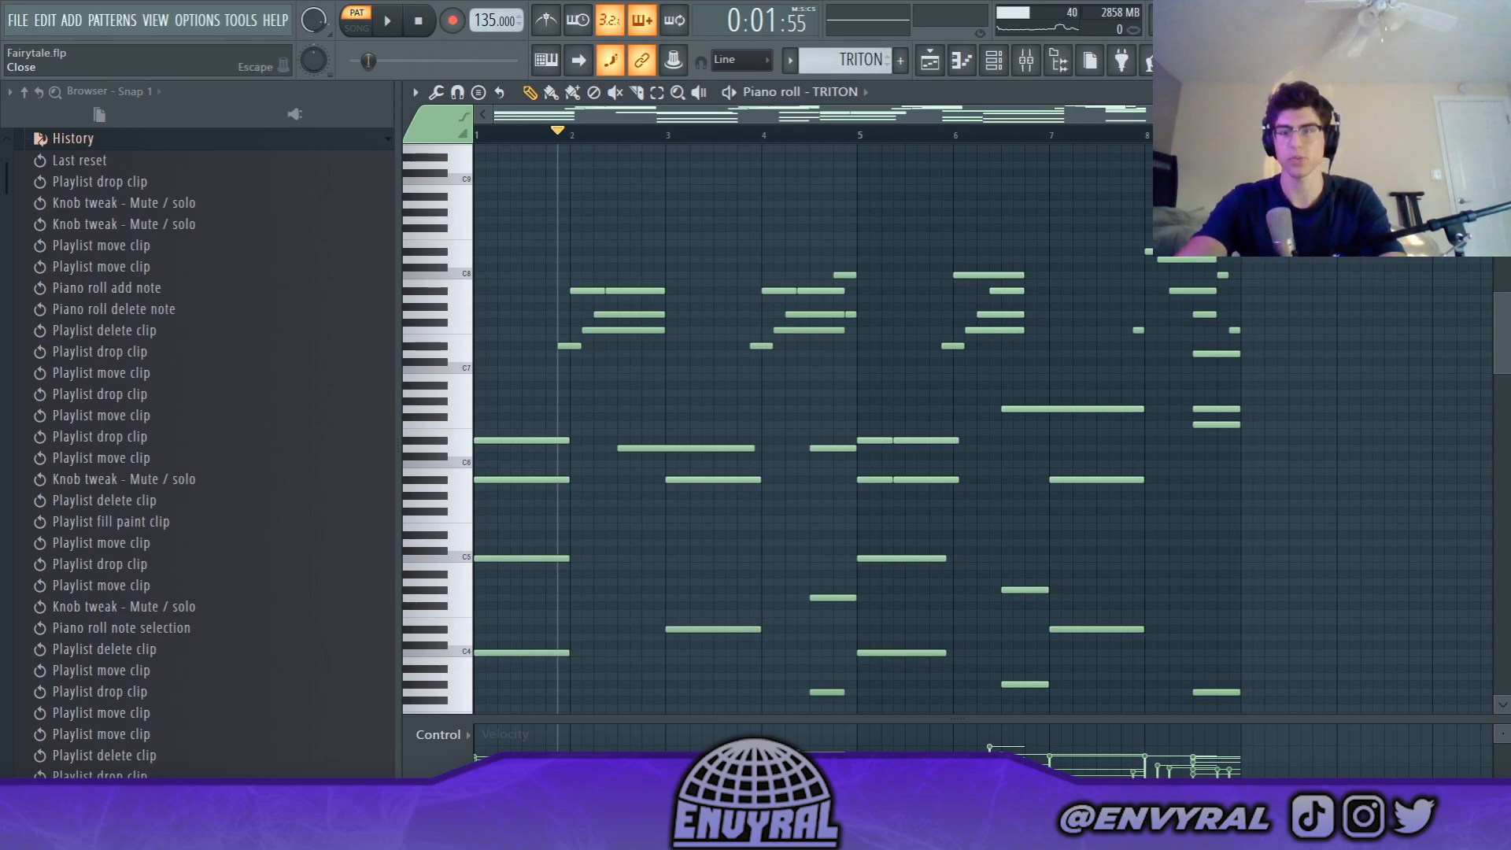
- Review the TRITON pattern's upper notes and switch back to the playlist
scroll(559, 374, up, 2)
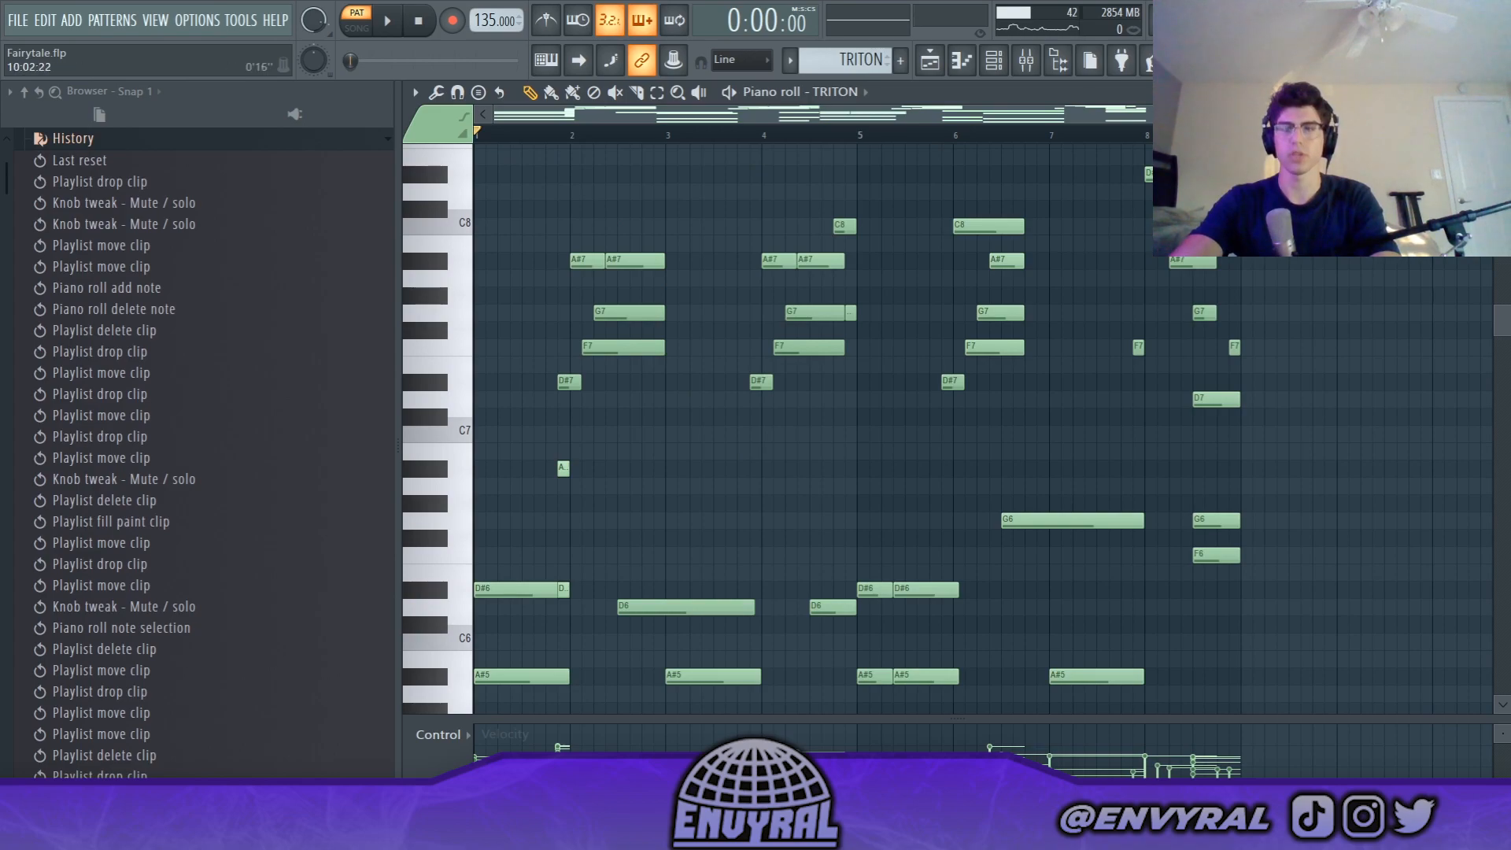
scroll(984, 429, down, 1)
scroll(651, 291, up, 2)
click(933, 63)
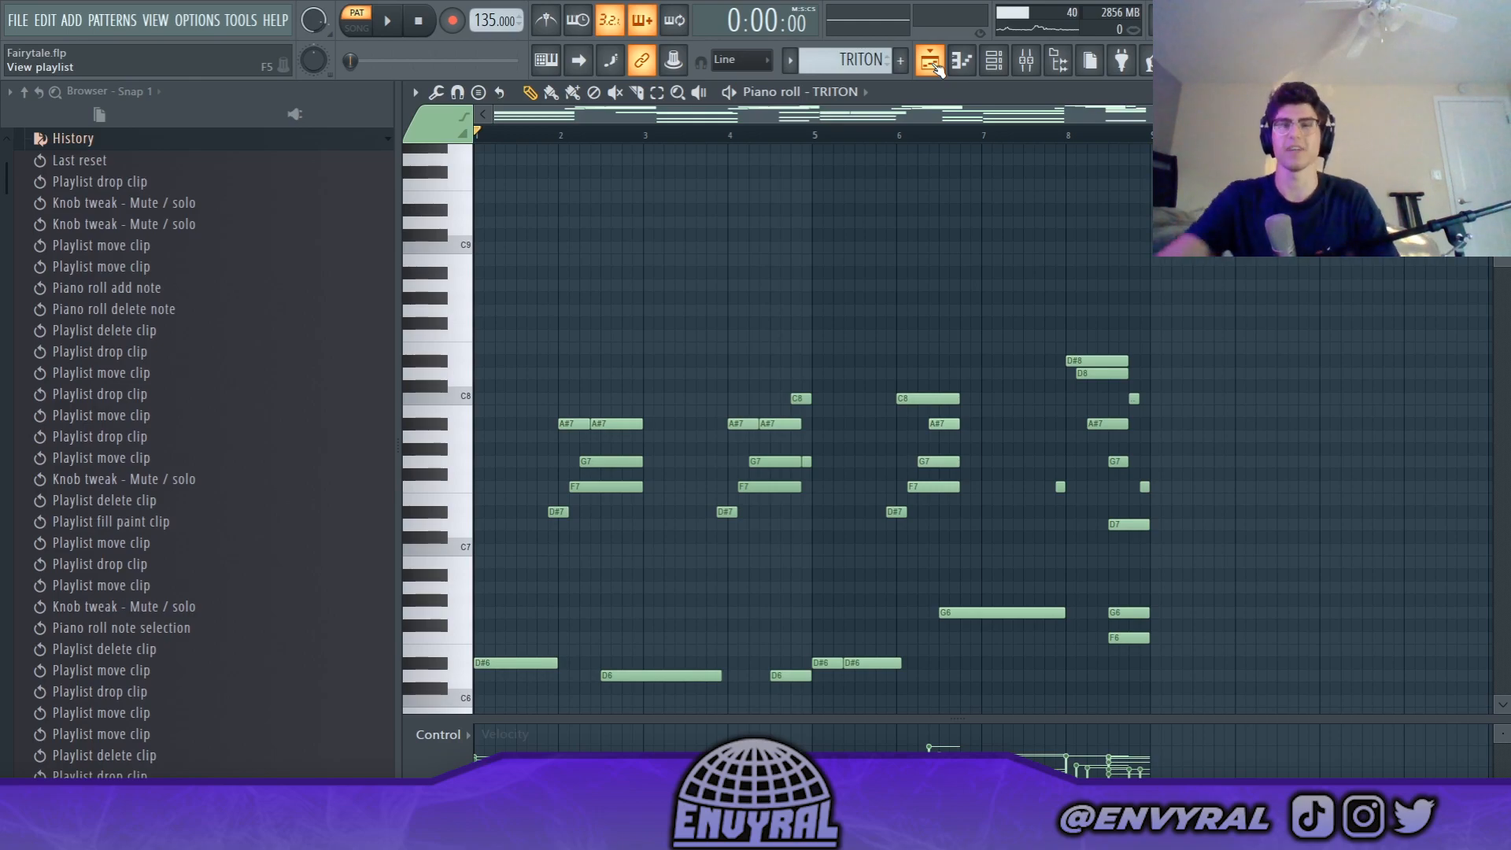
- Open the 808 - Sugelise clip from Track 4 in the piano roll and play it through while reviewing its notes
click(931, 63)
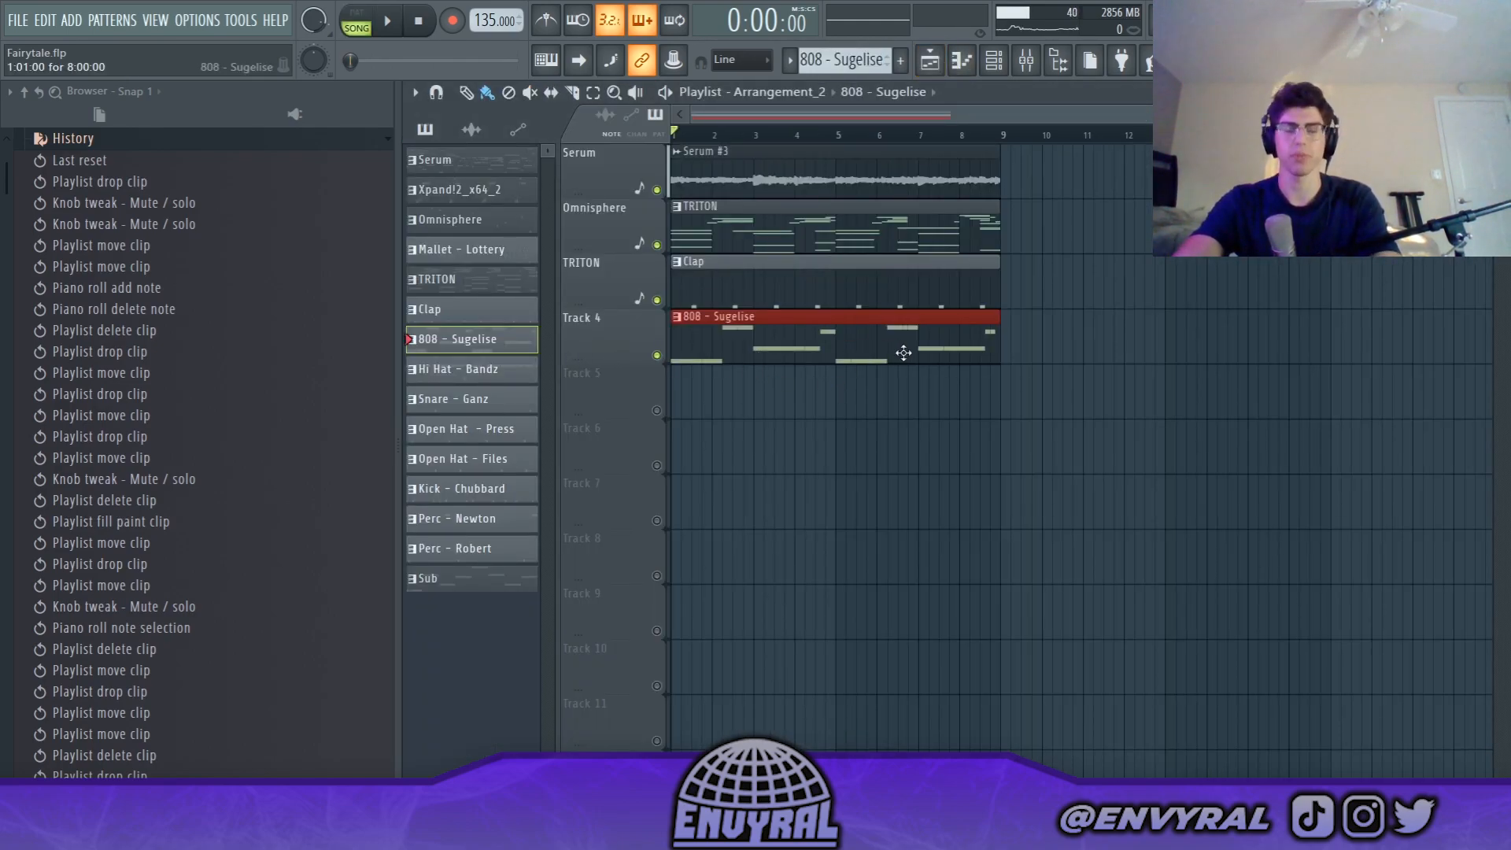
double_click(743, 322)
key(space)
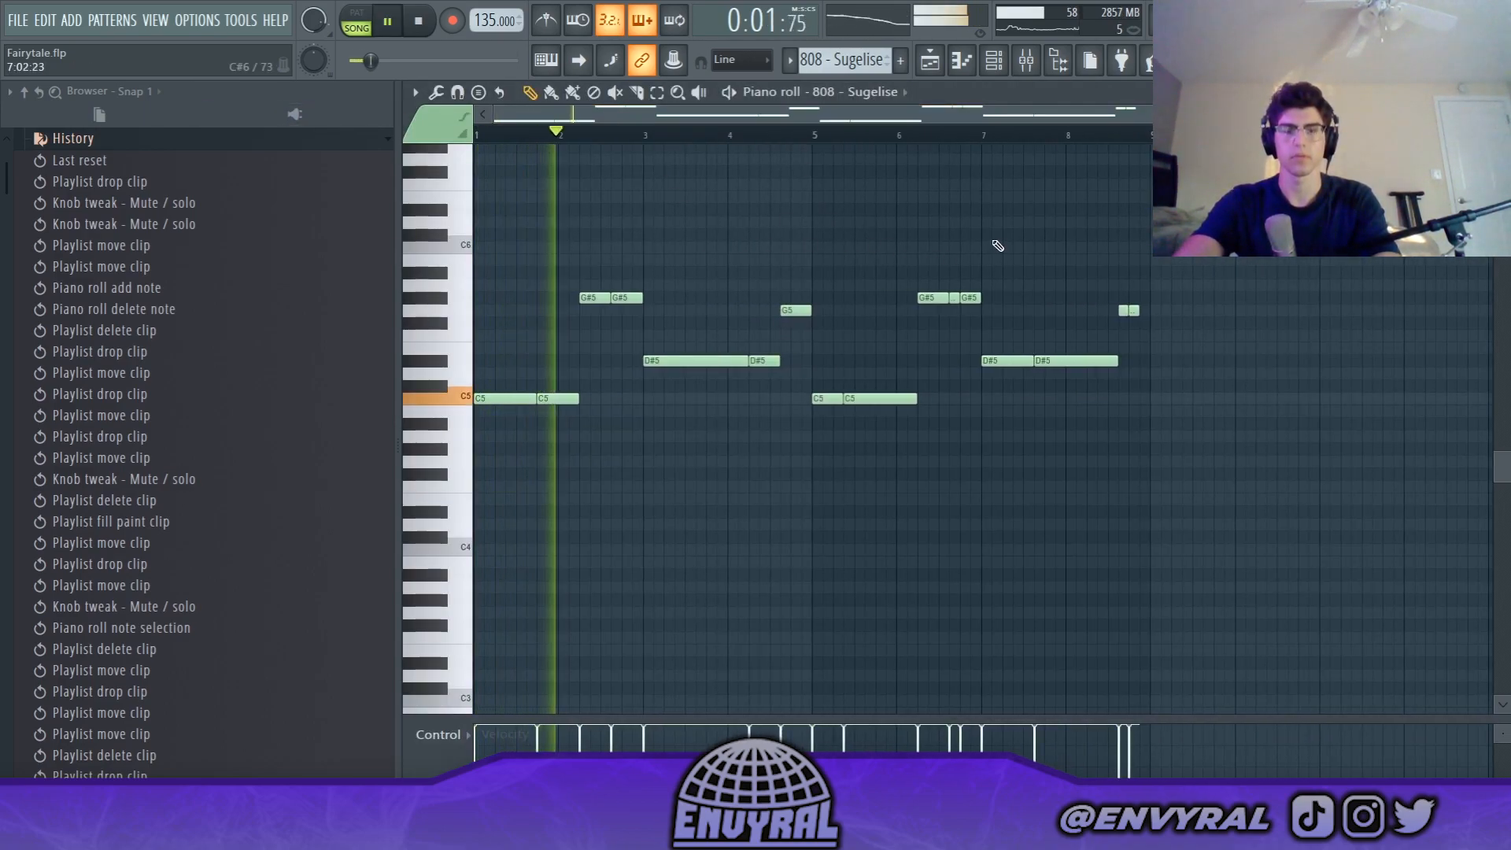
scroll(1118, 300, up, 1)
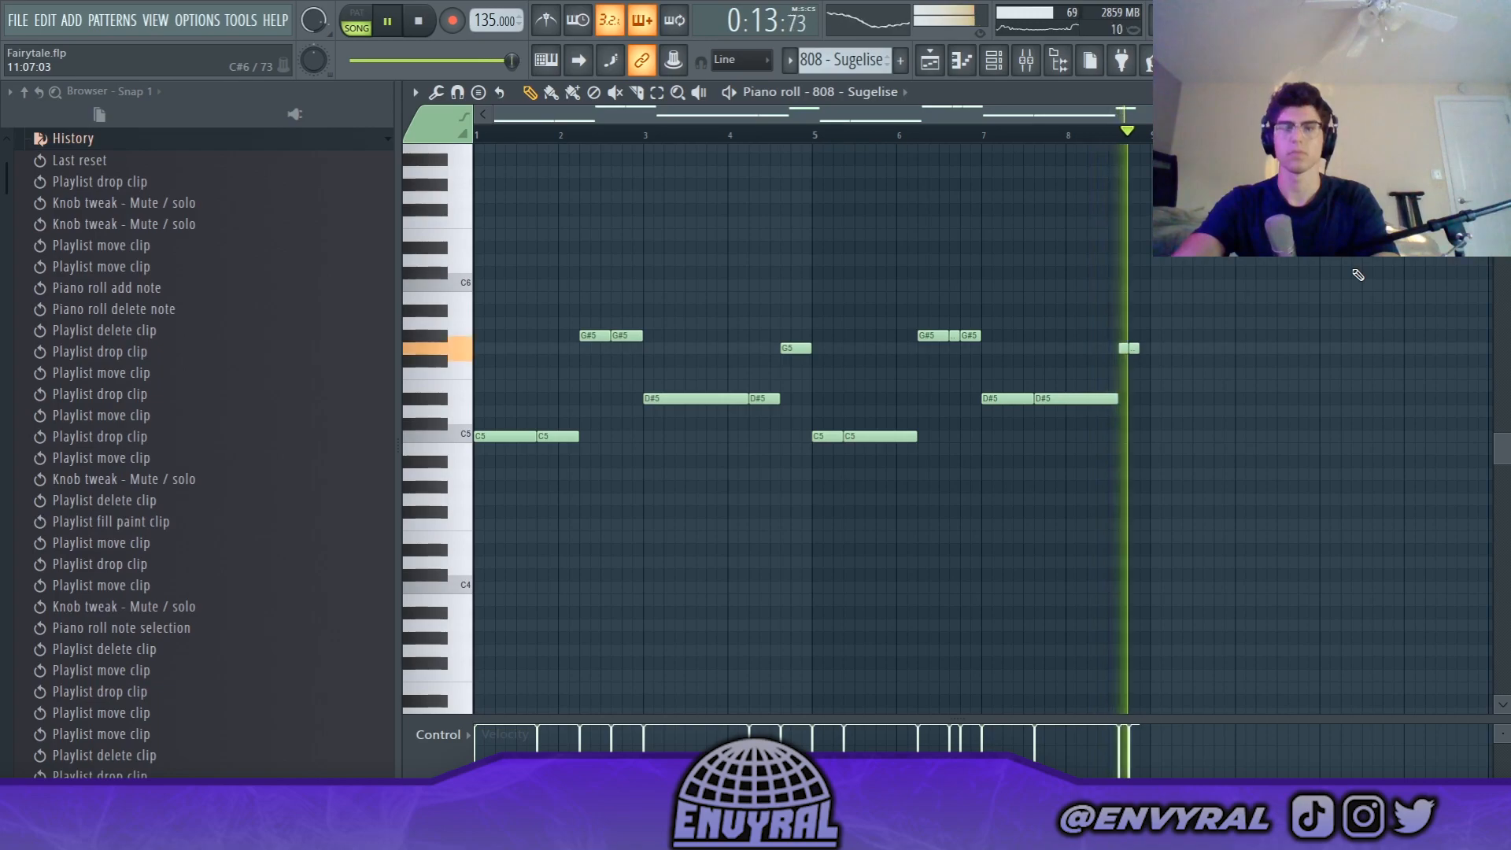
key(space)
scroll(1069, 407, up, 2)
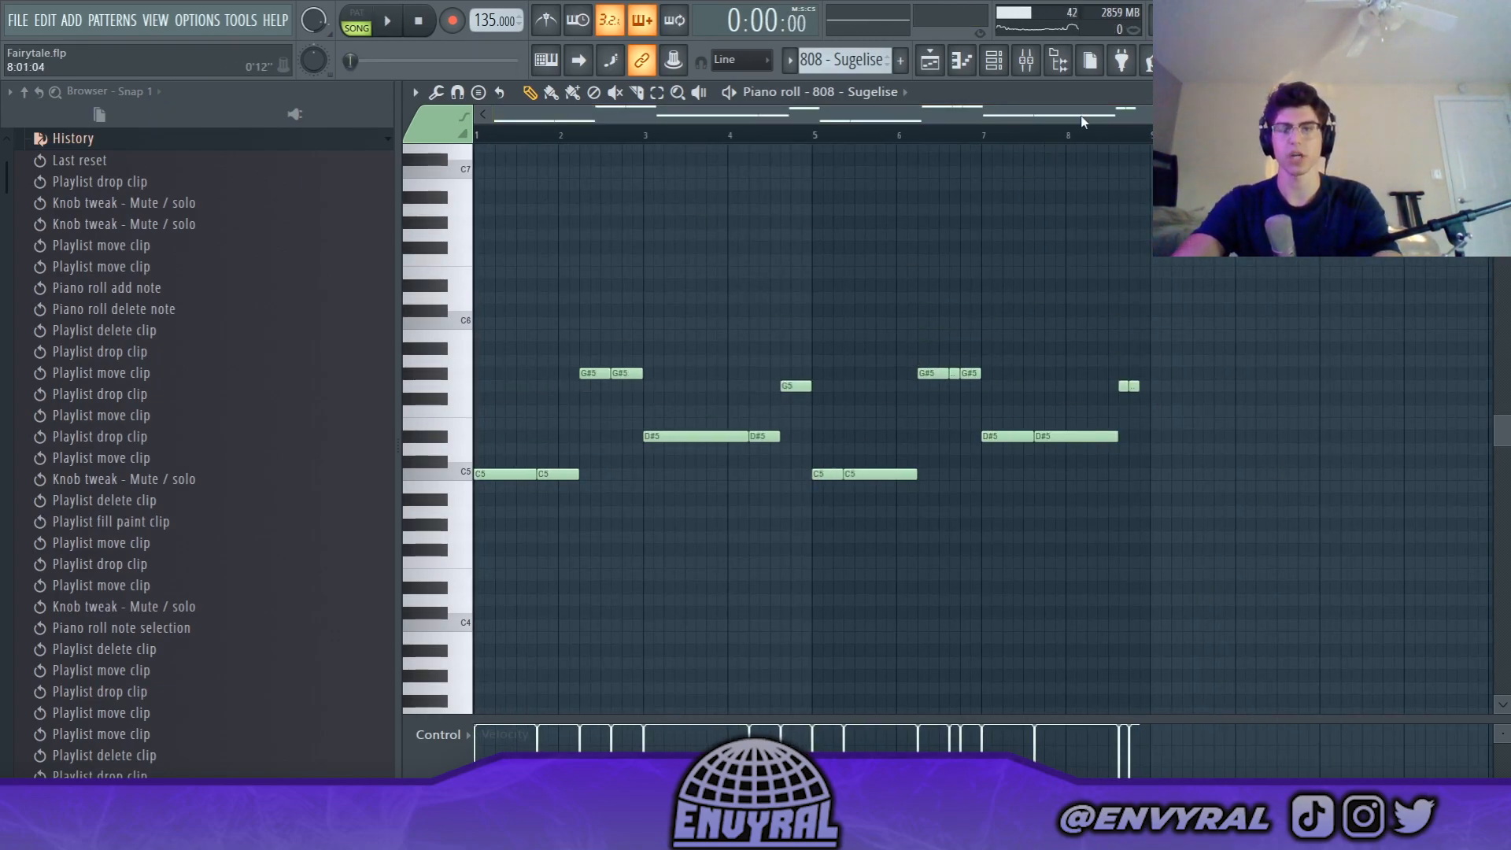
- Place the Hi Hat - Bandz pattern on Track 5 of the playlist, starting at bar 1
click(994, 60)
click(929, 61)
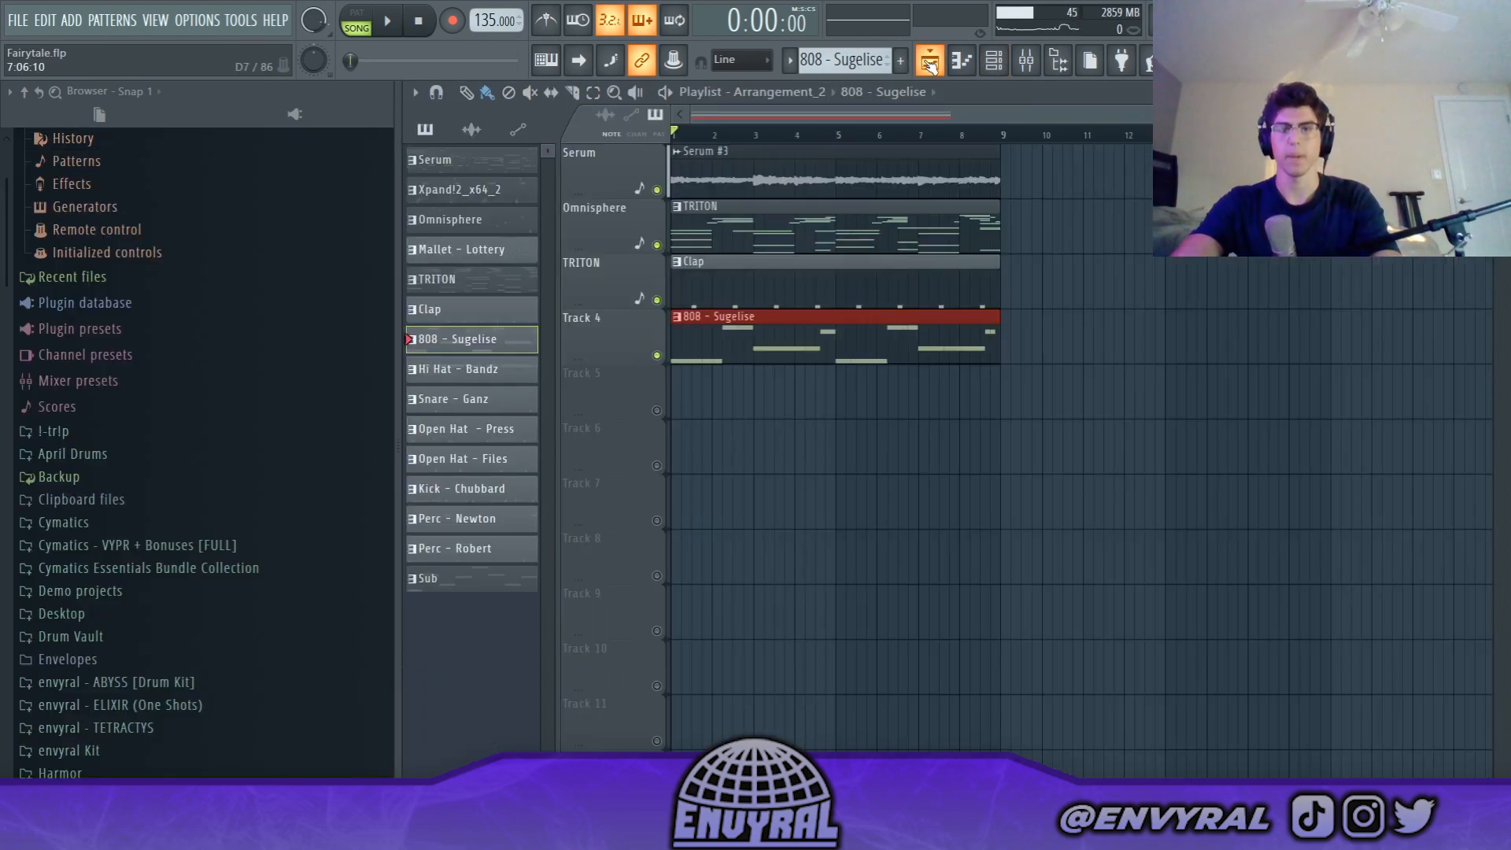
drag(481, 376, 732, 375)
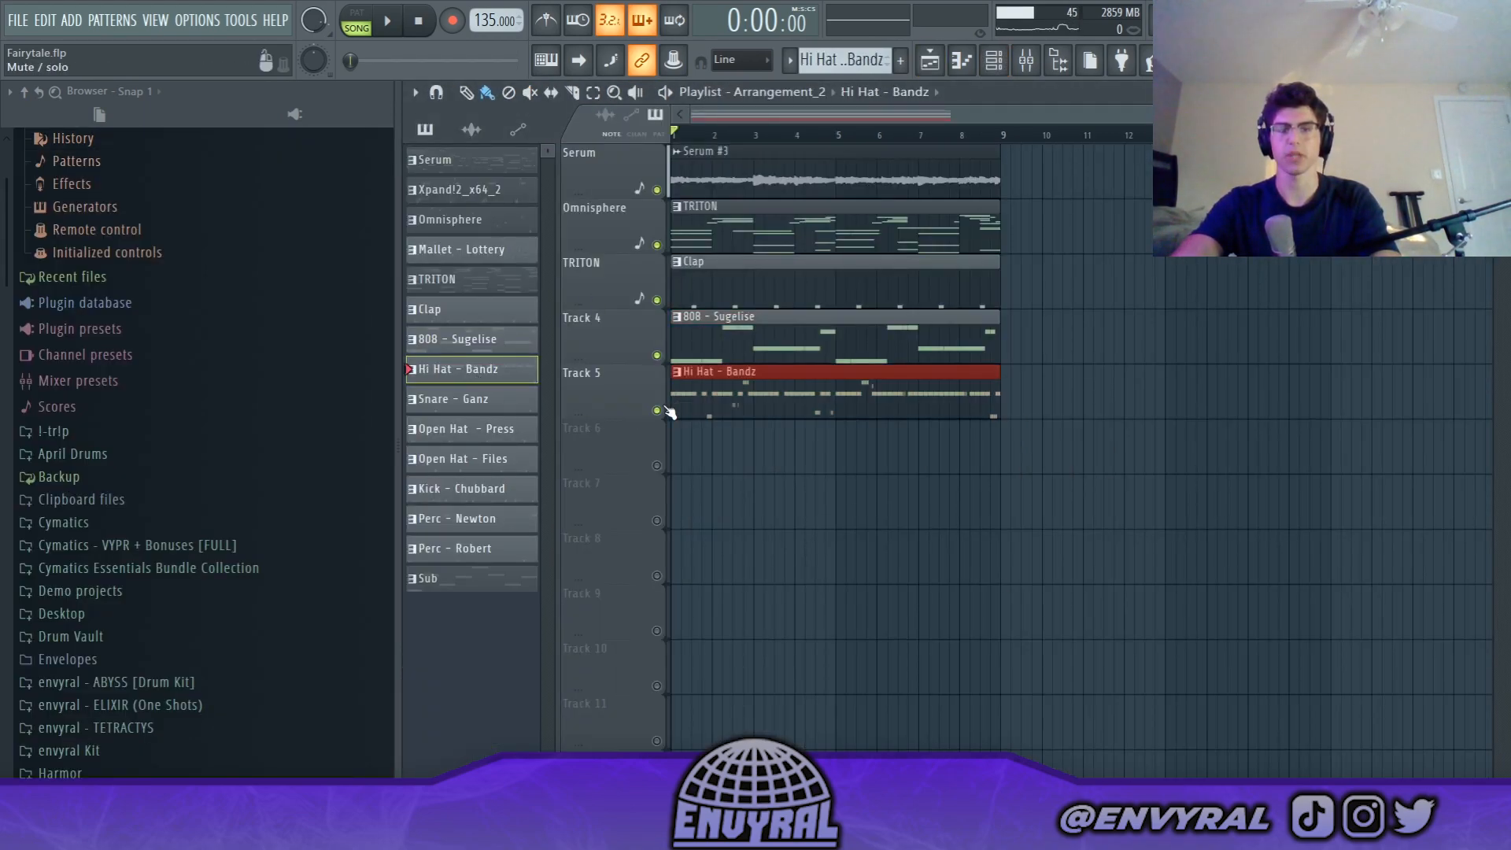
- Open the Hi Hat - Bandz piano roll and play it back while examining its steady hits and pitched rolls
double_click(721, 415)
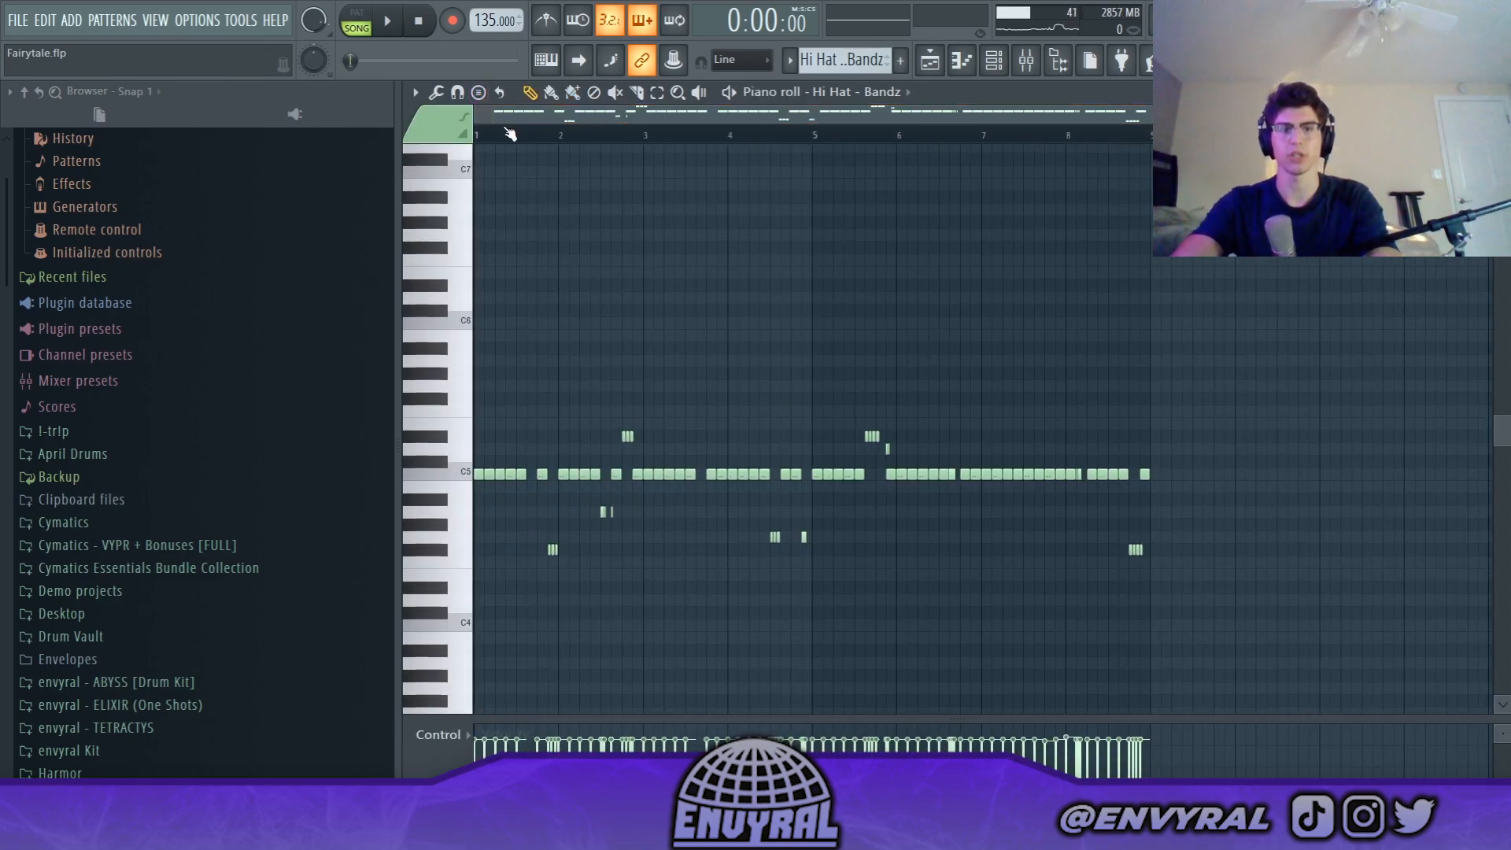
scroll(498, 123, up, 3)
drag(503, 118, 488, 118)
key(space)
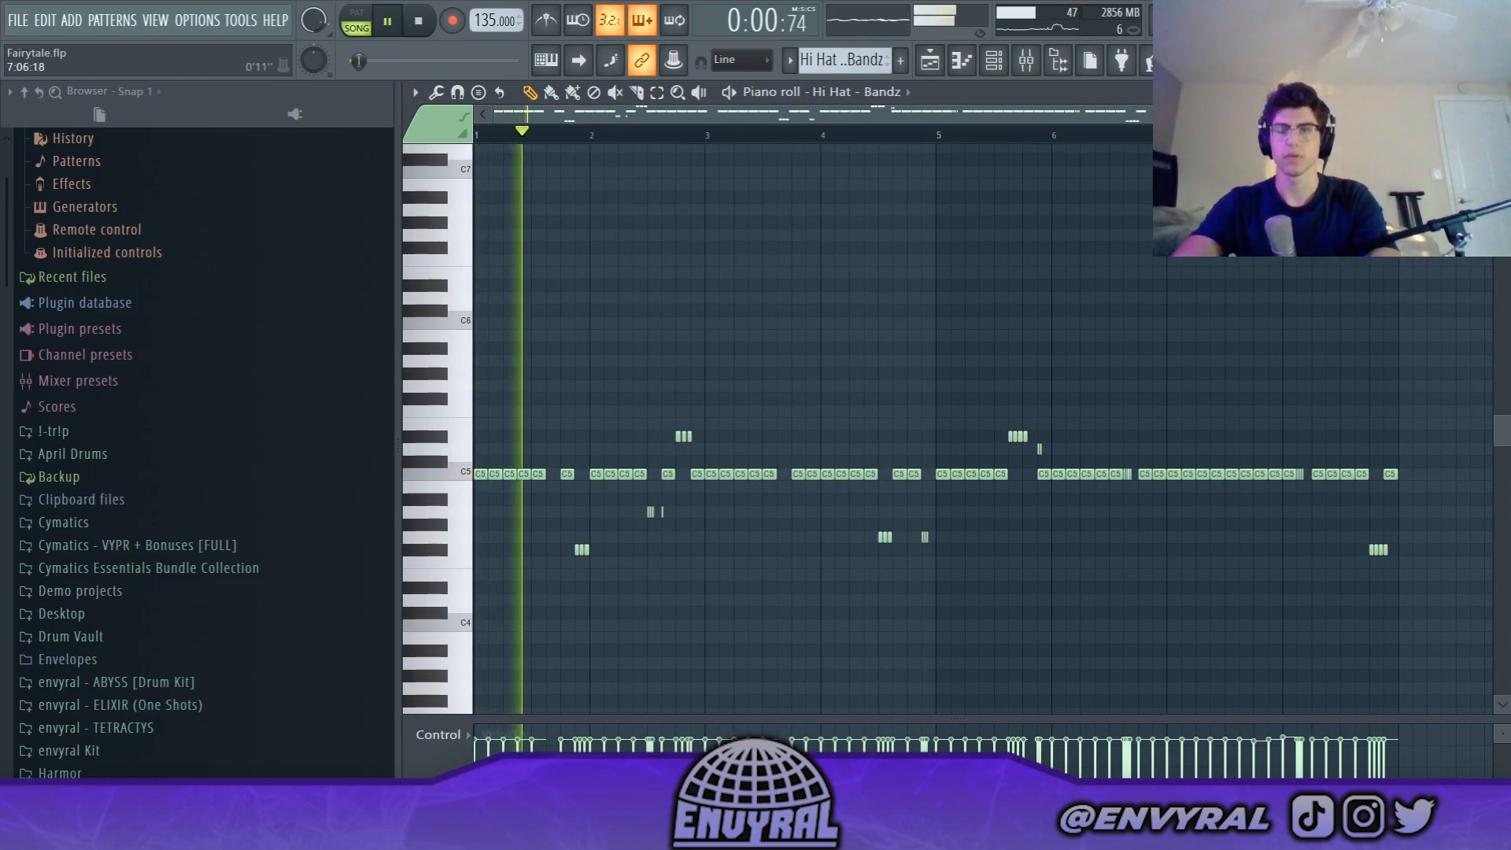
scroll(824, 116, down, 1)
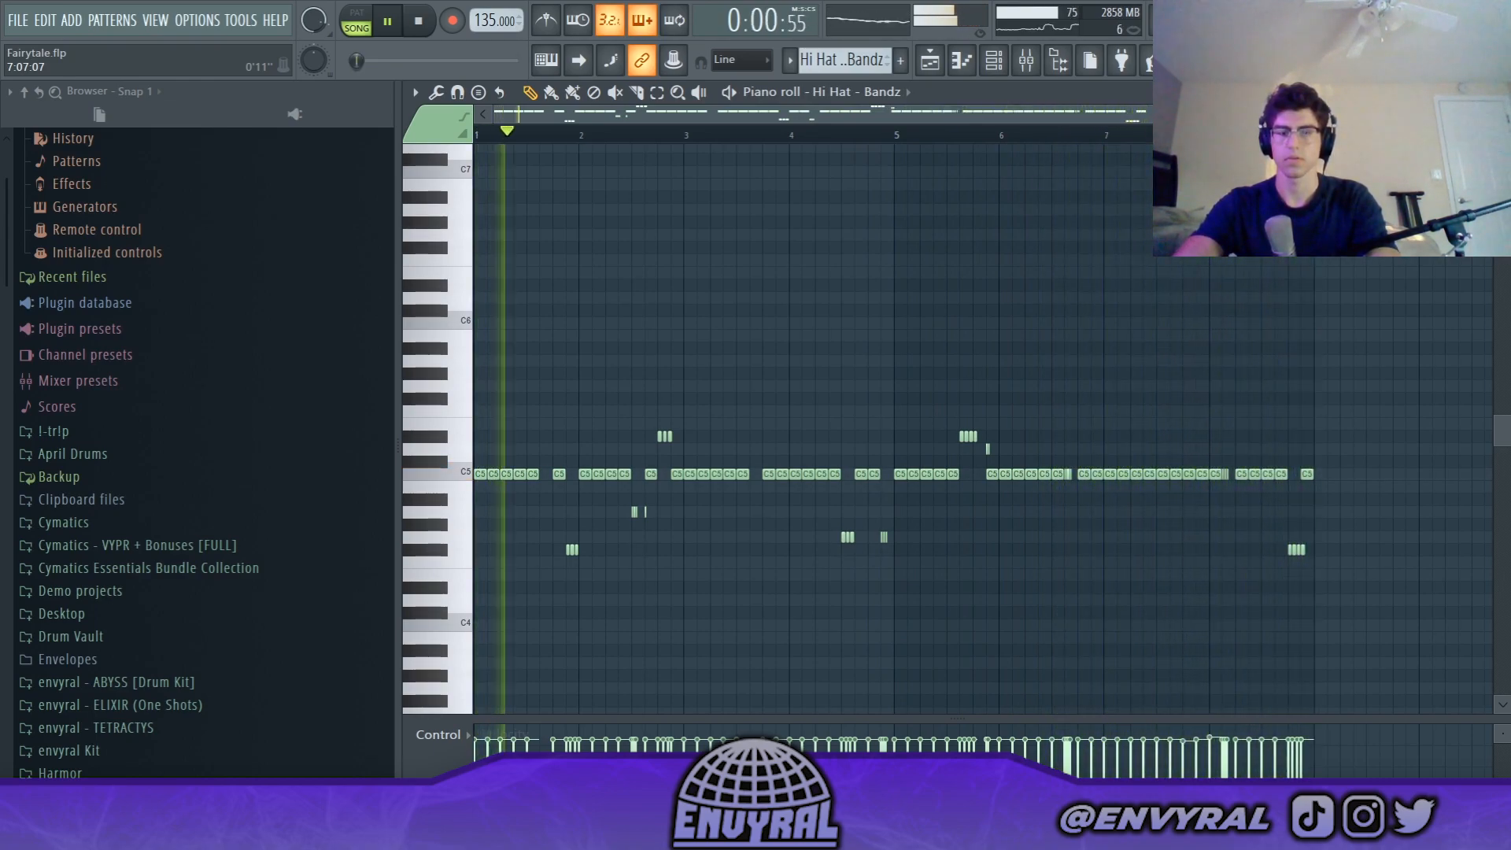
key(space)
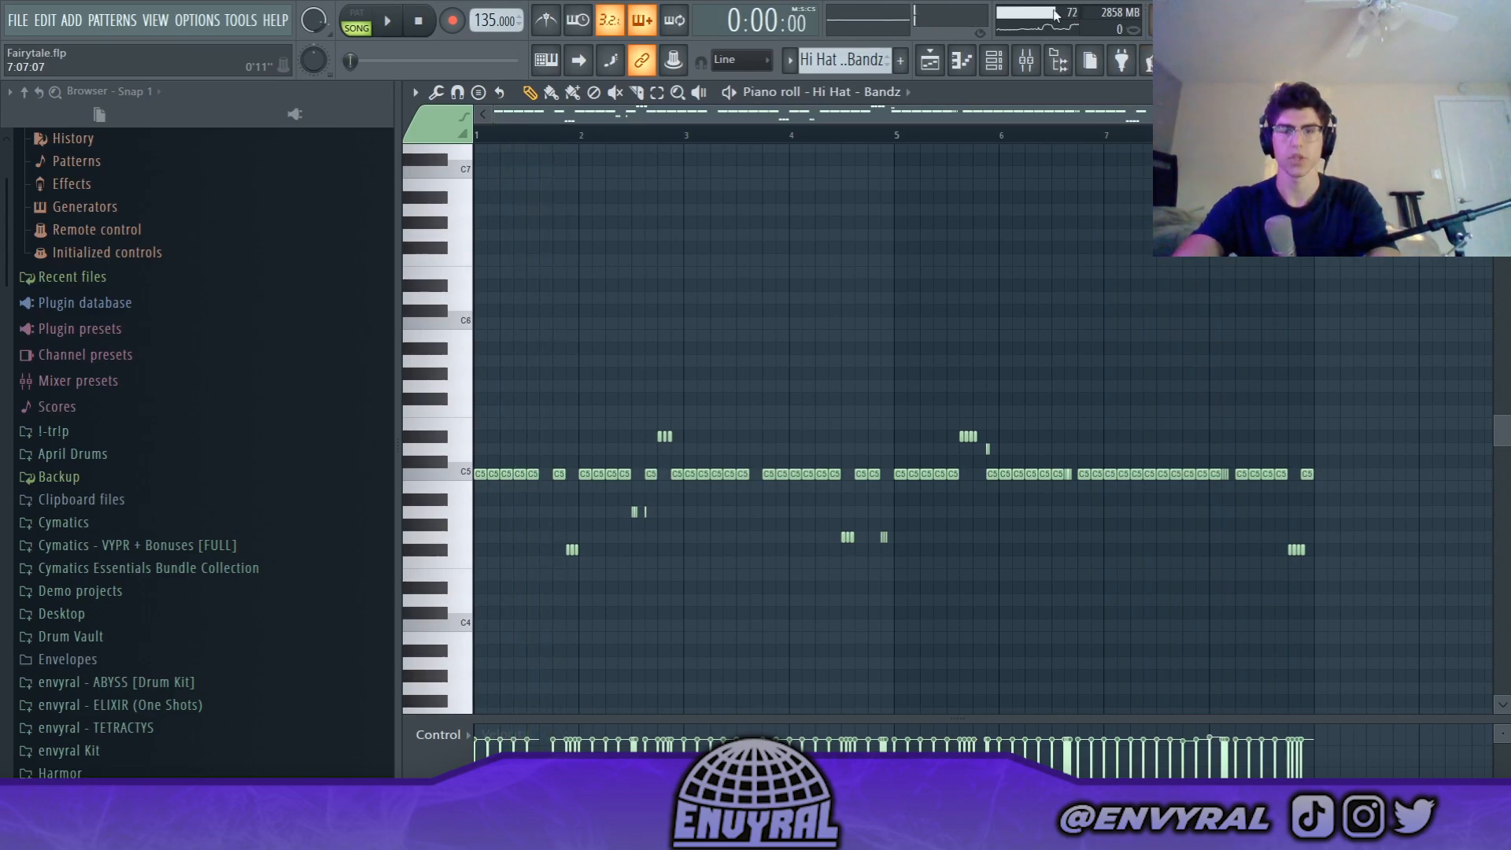
- Place the Snare - Ganz pattern on Track 6 at bar 1 and repeat it at bar 5
click(933, 62)
drag(495, 404, 712, 456)
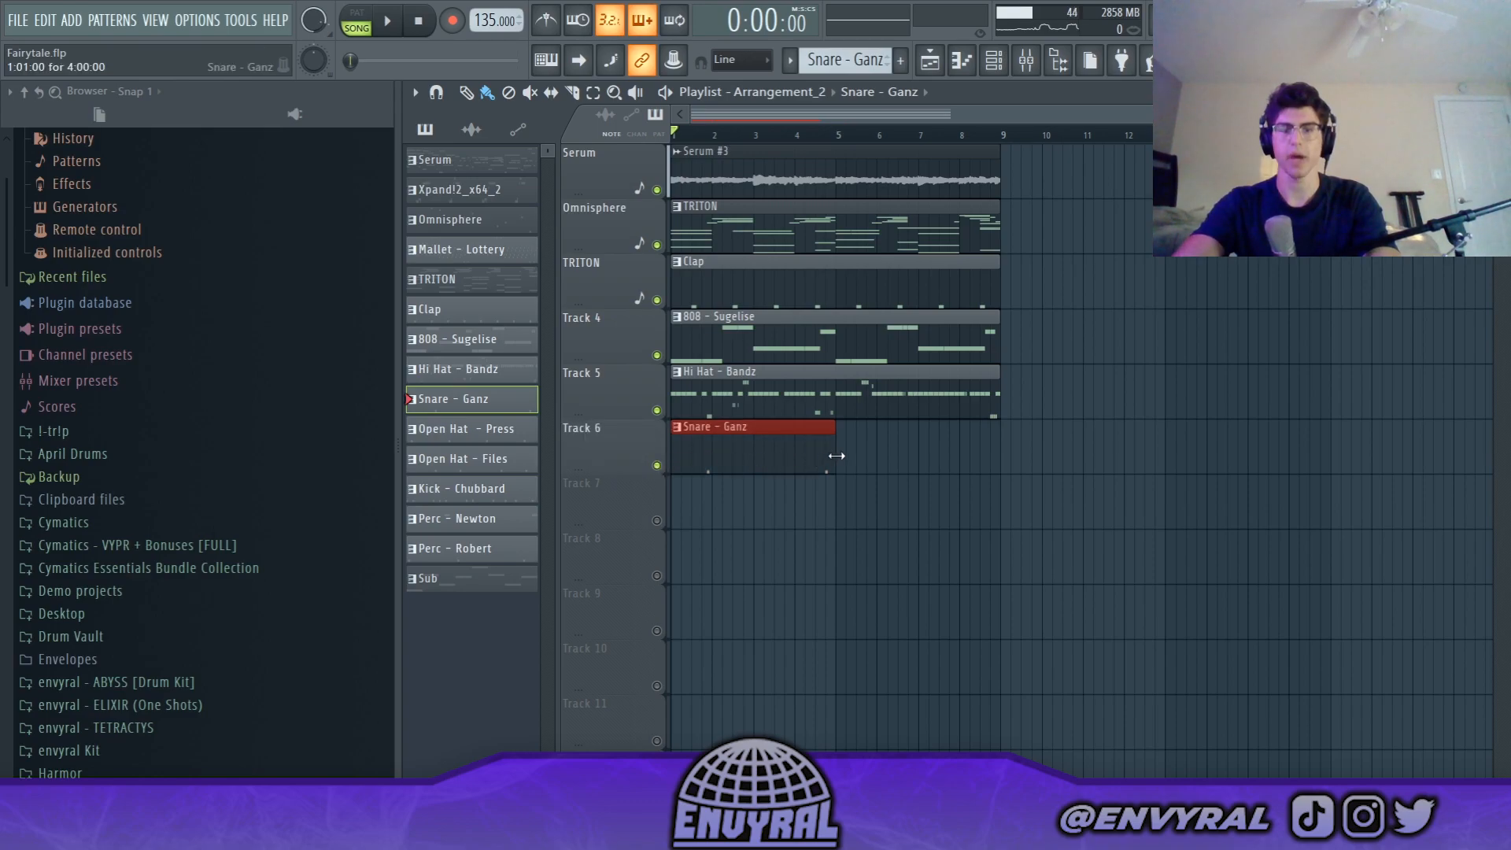
- Reopen the Hi Hat - Bandz piano roll, look over its hits and return to the playlist
double_click(854, 395)
click(861, 93)
drag(687, 125, 523, 124)
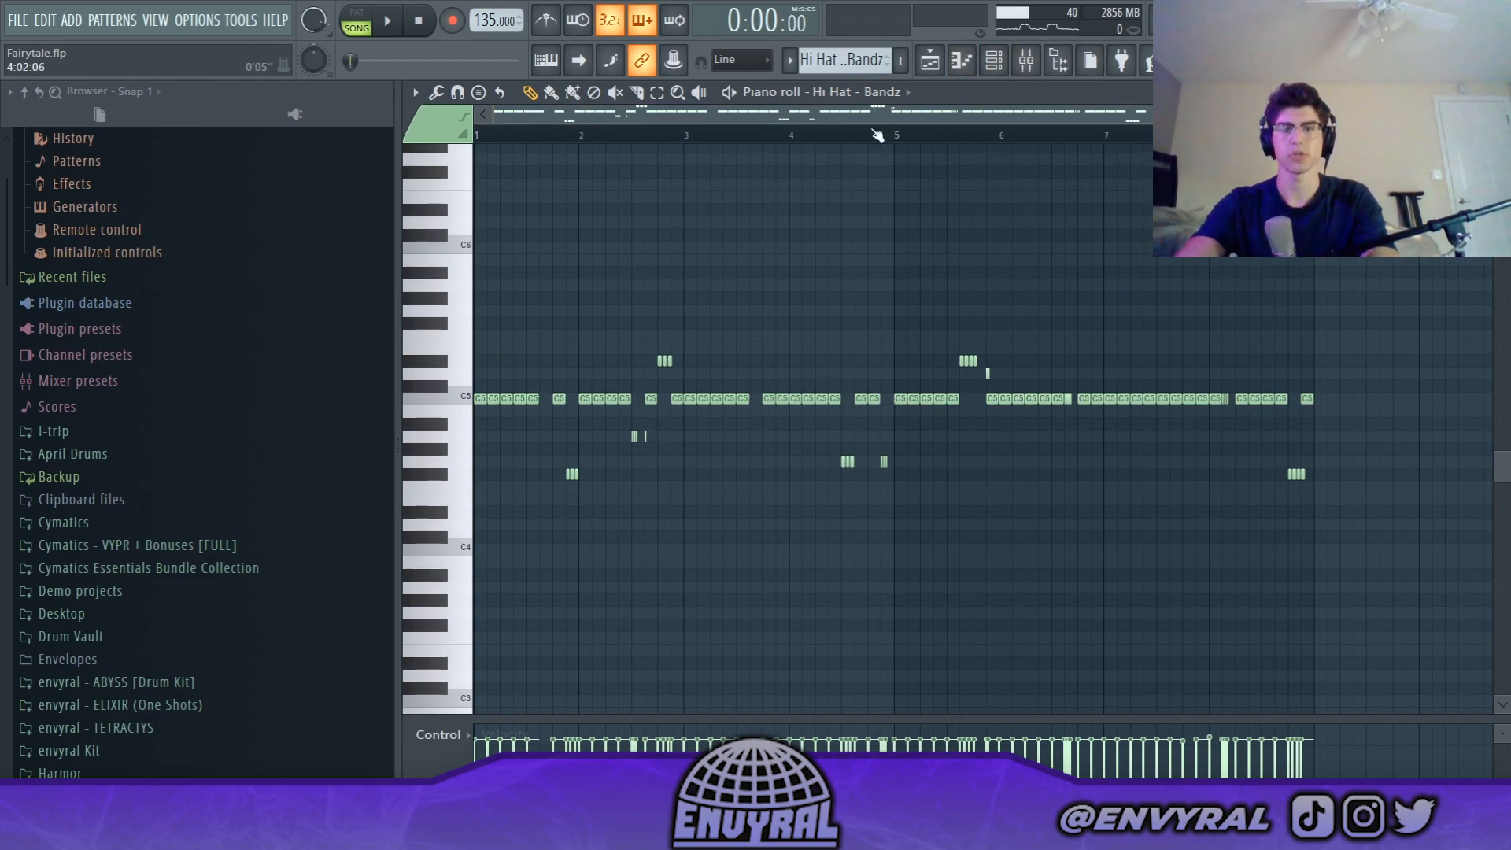
click(930, 59)
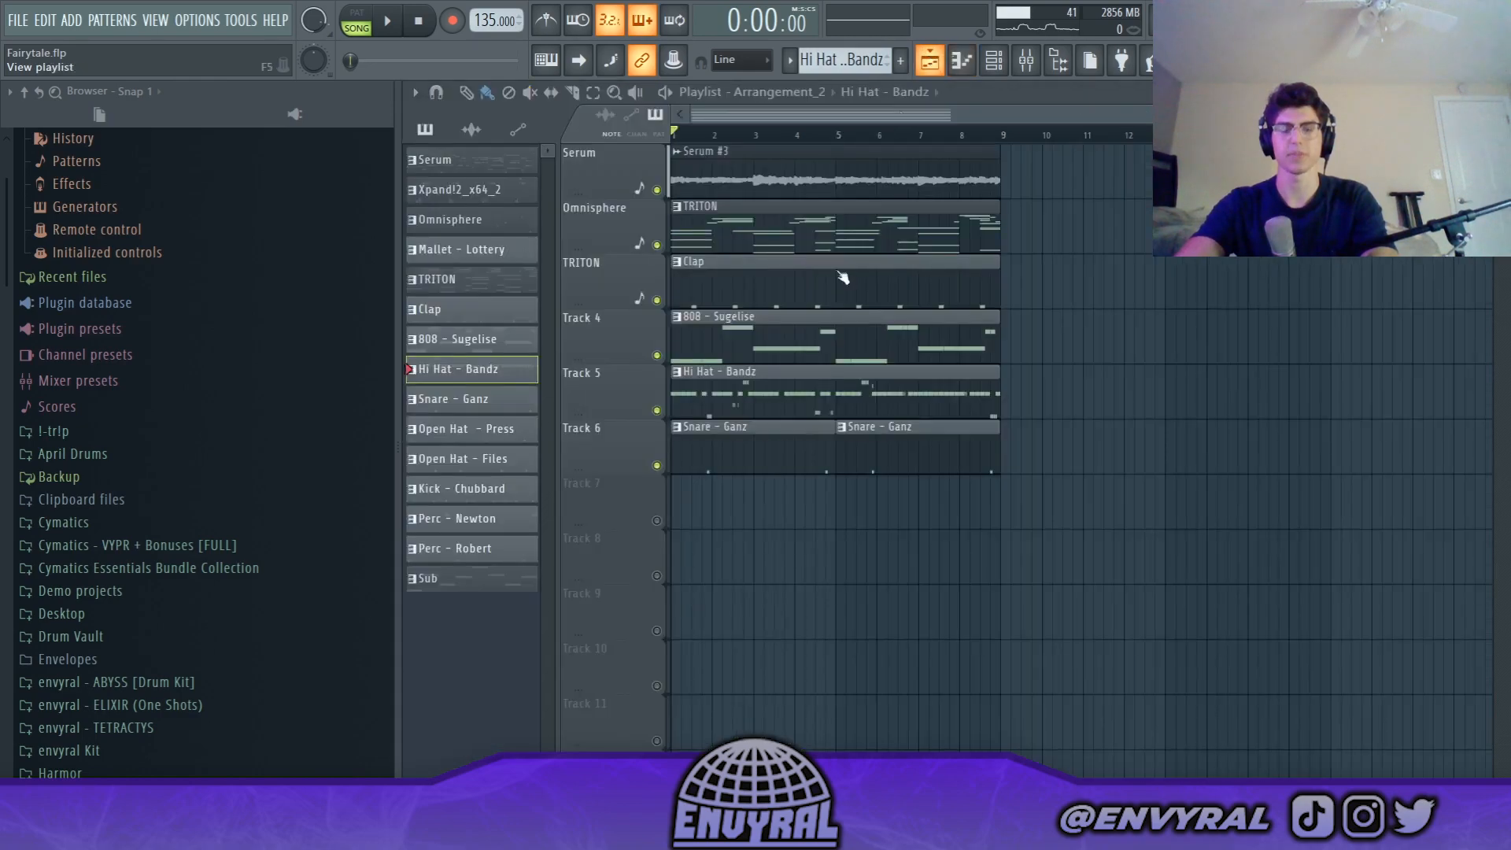
- Open the first Snare - Ganz clip in the piano roll and play it back while reviewing its two hits
double_click(720, 438)
key(space)
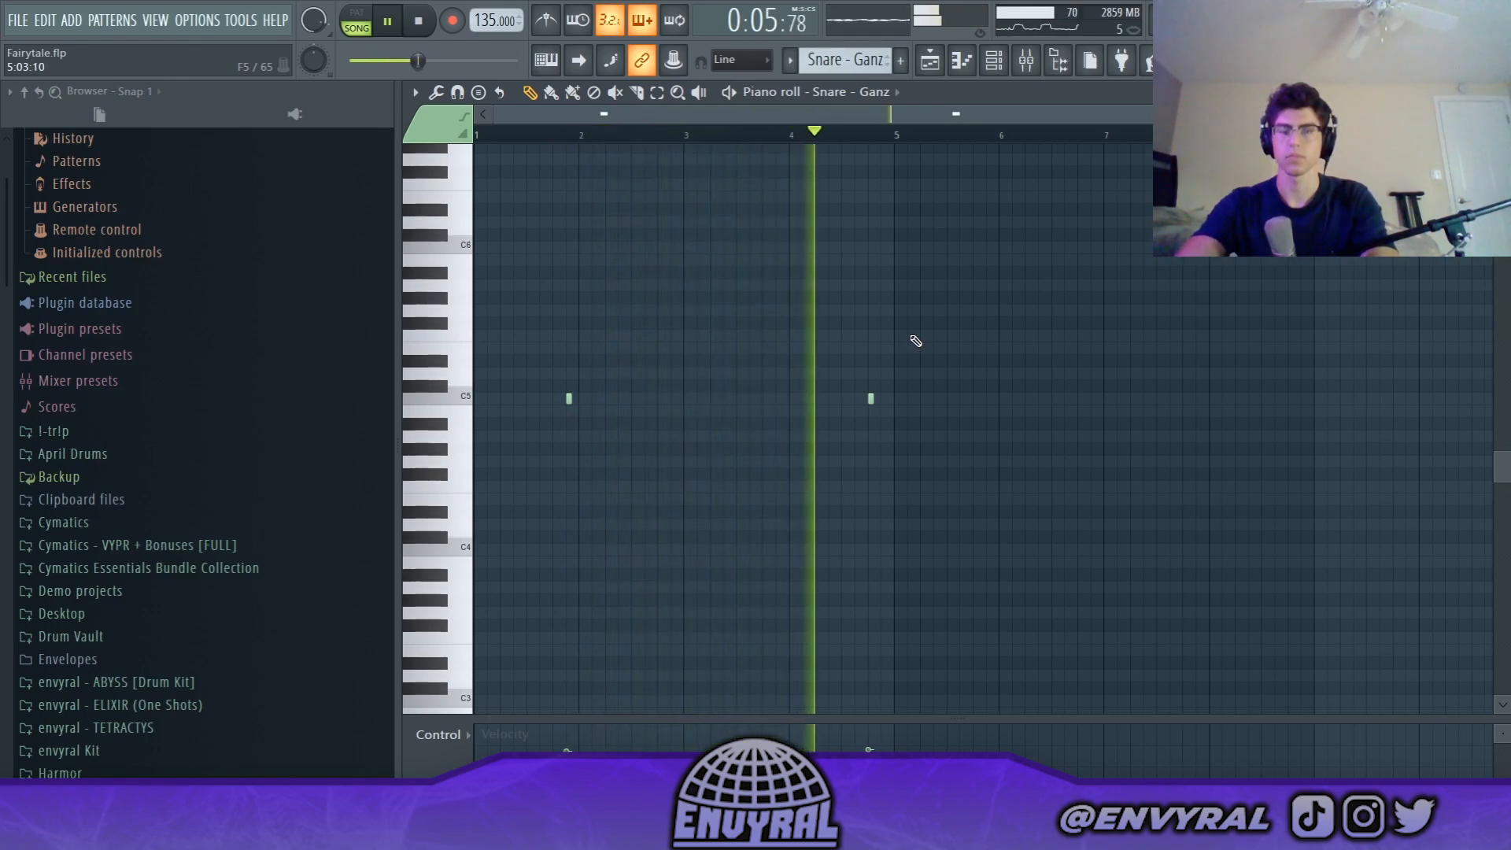
key(space)
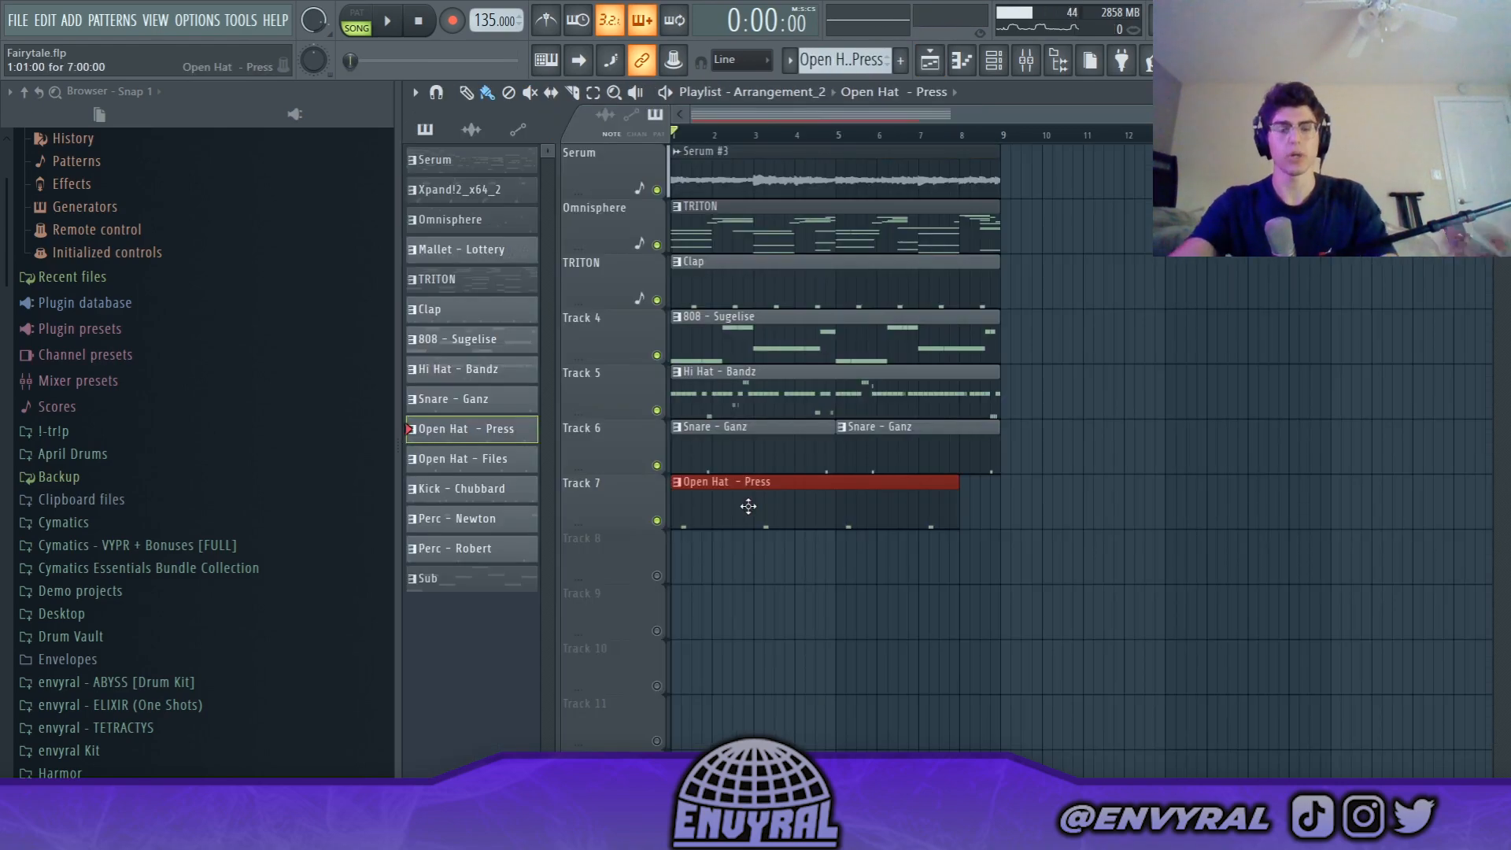
- Place the Open Hat - Press pattern on Track 7 at bar 1 and extend the clip to eight bars
drag(958, 503, 996, 502)
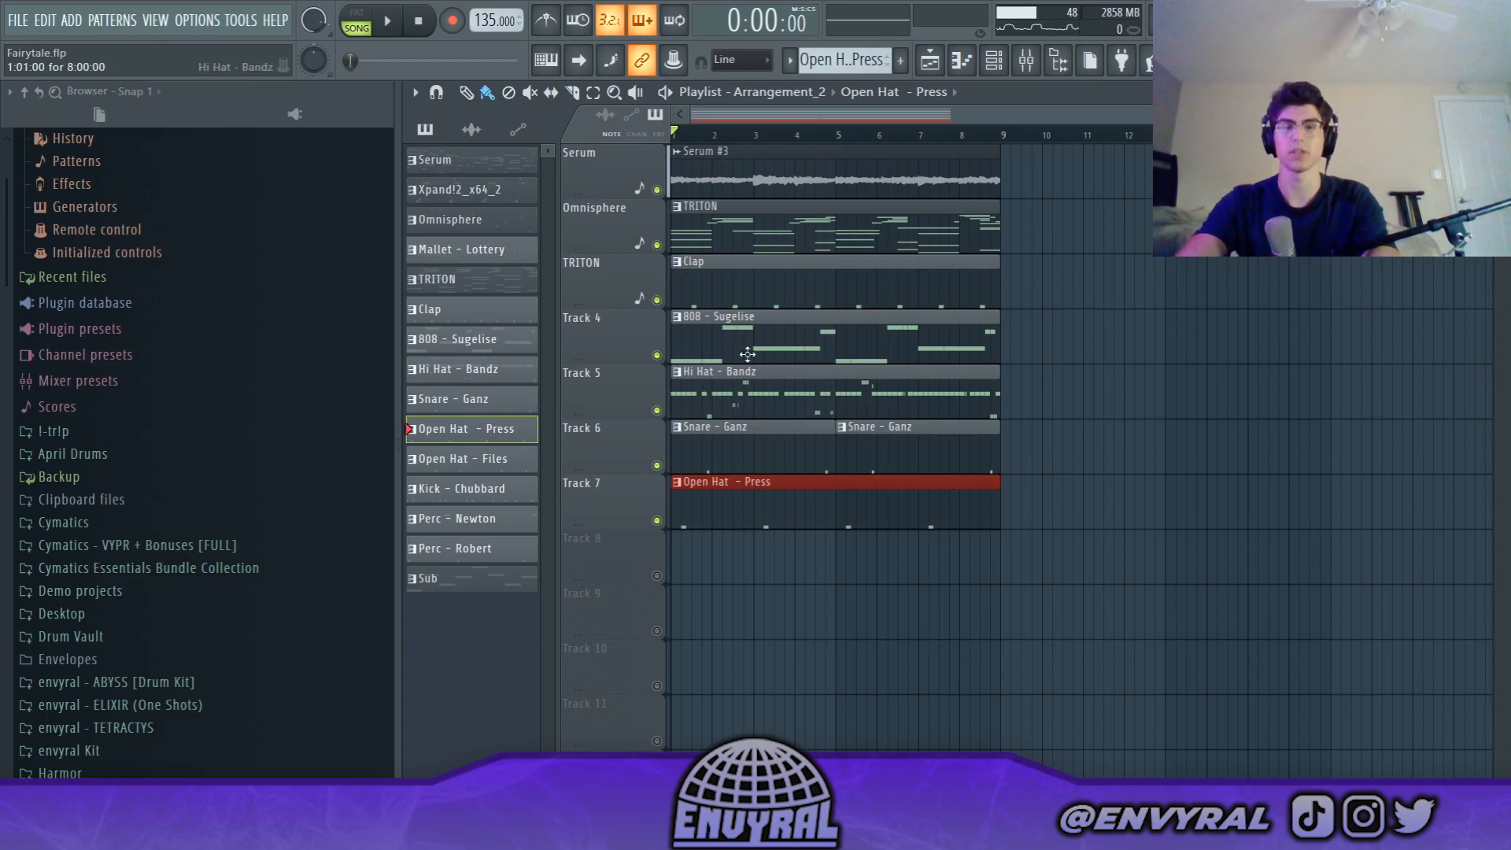
- Try adding extra C5 hits across bars 2 and 3 of the Snare - Ganz pattern and delete them
double_click(730, 457)
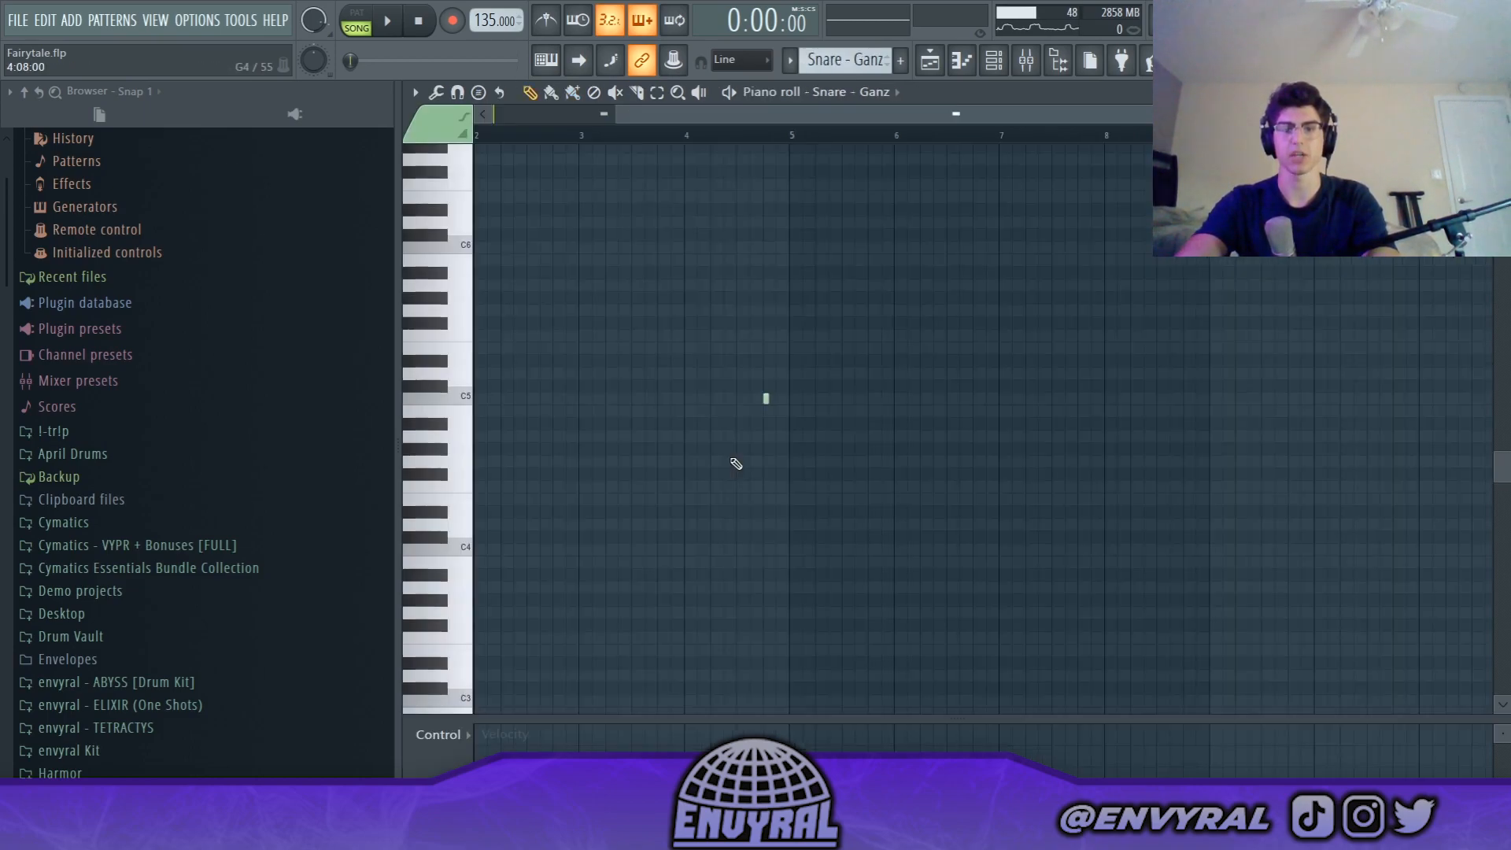
drag(814, 114, 685, 442)
click(652, 398)
click(704, 398)
click(729, 398)
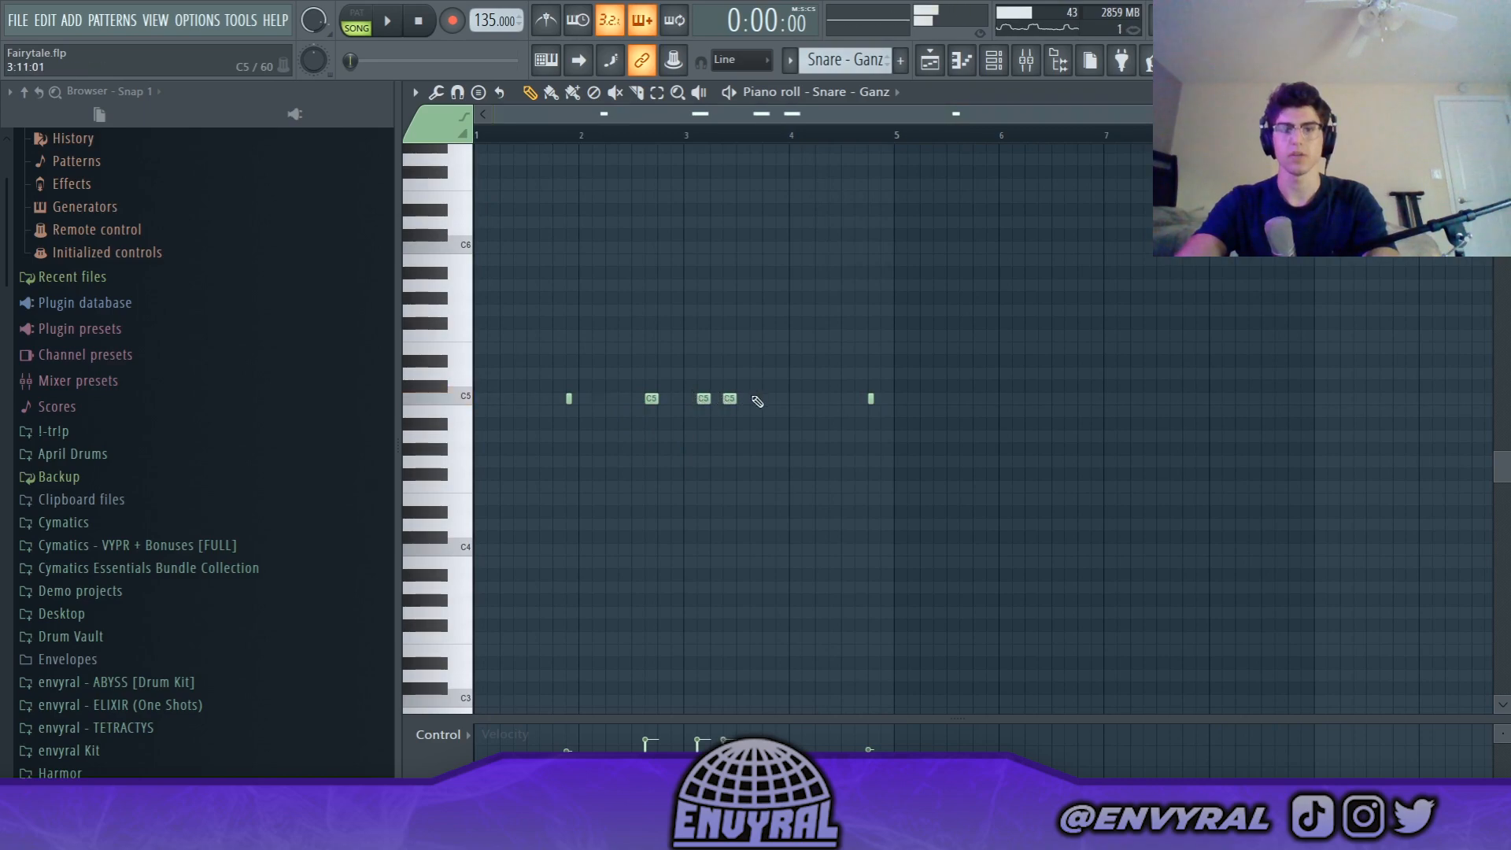
right_click(769, 398)
right_click(729, 399)
right_click(704, 398)
right_click(651, 398)
key(F5)
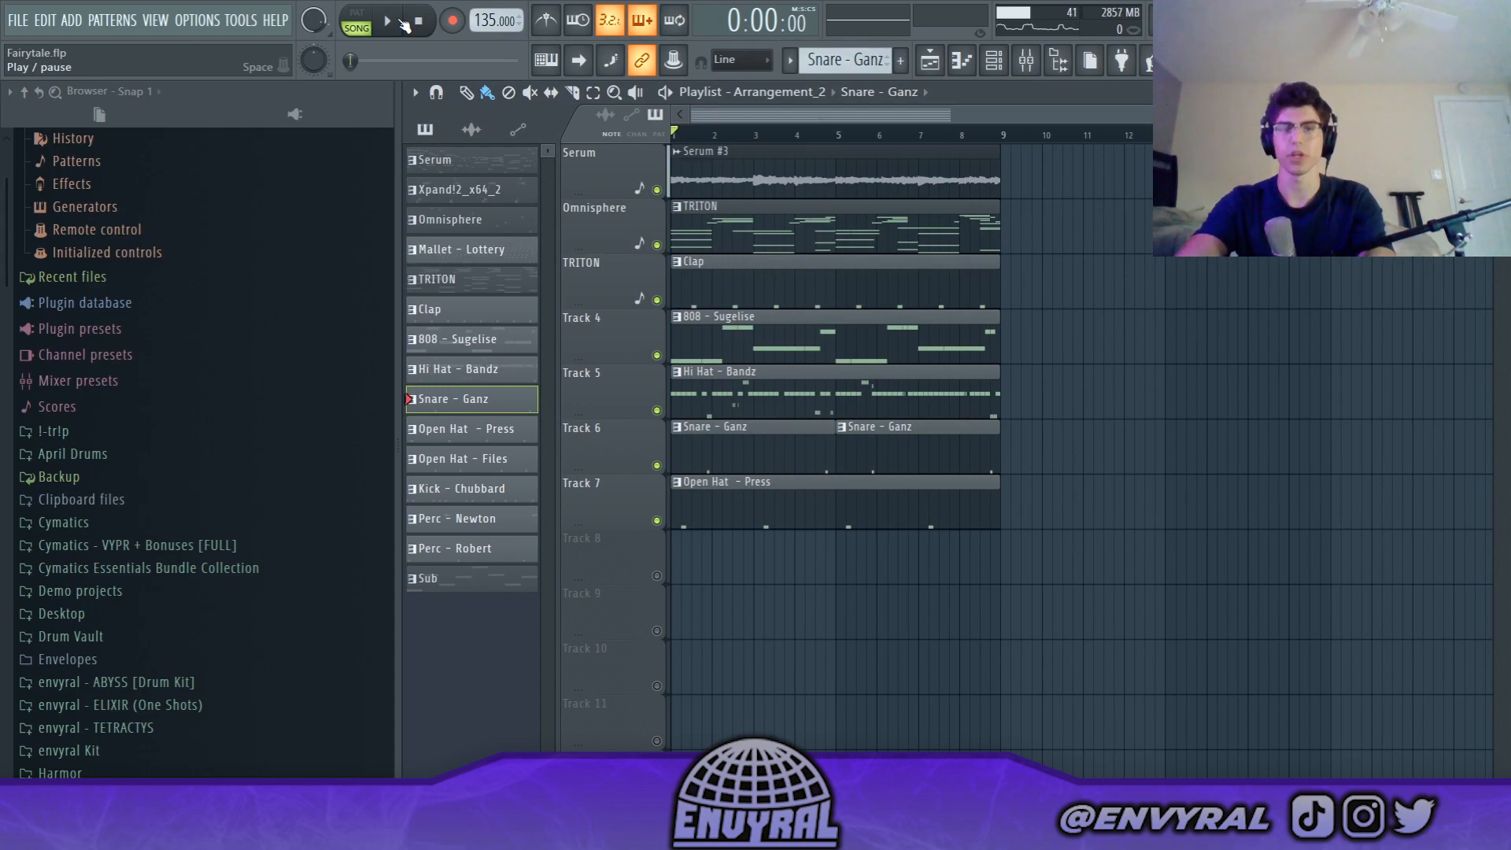
- Play the arrangement with the open hat and review the Open Hat - Press notes in the piano roll
click(387, 21)
double_click(748, 499)
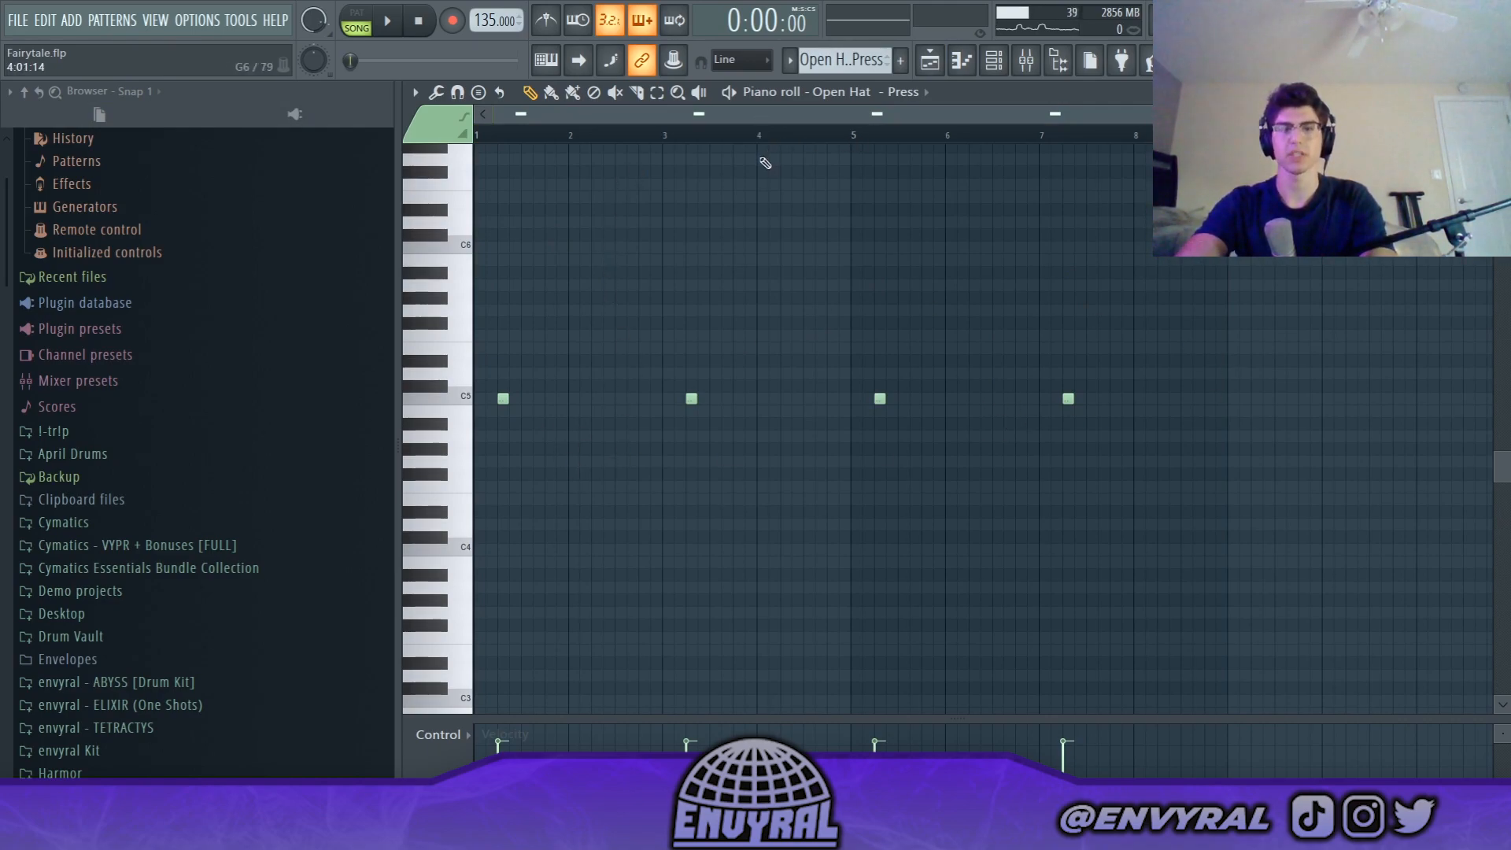
click(943, 71)
- Place the Open Hat - Files pattern on Track 8 at bar 1 and play it back in the piano roll
click(655, 563)
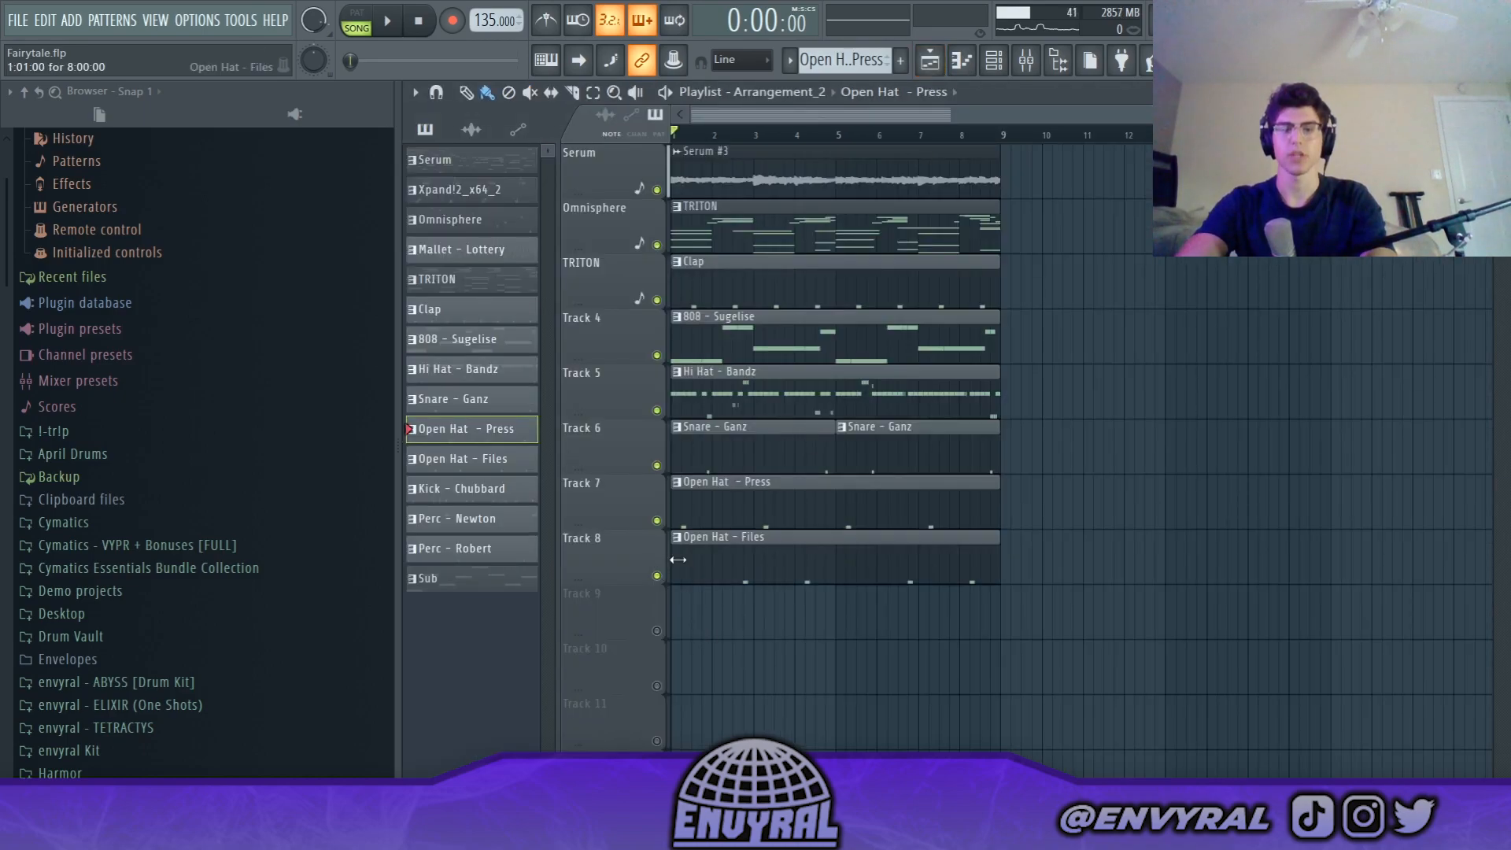
double_click(723, 551)
key(space)
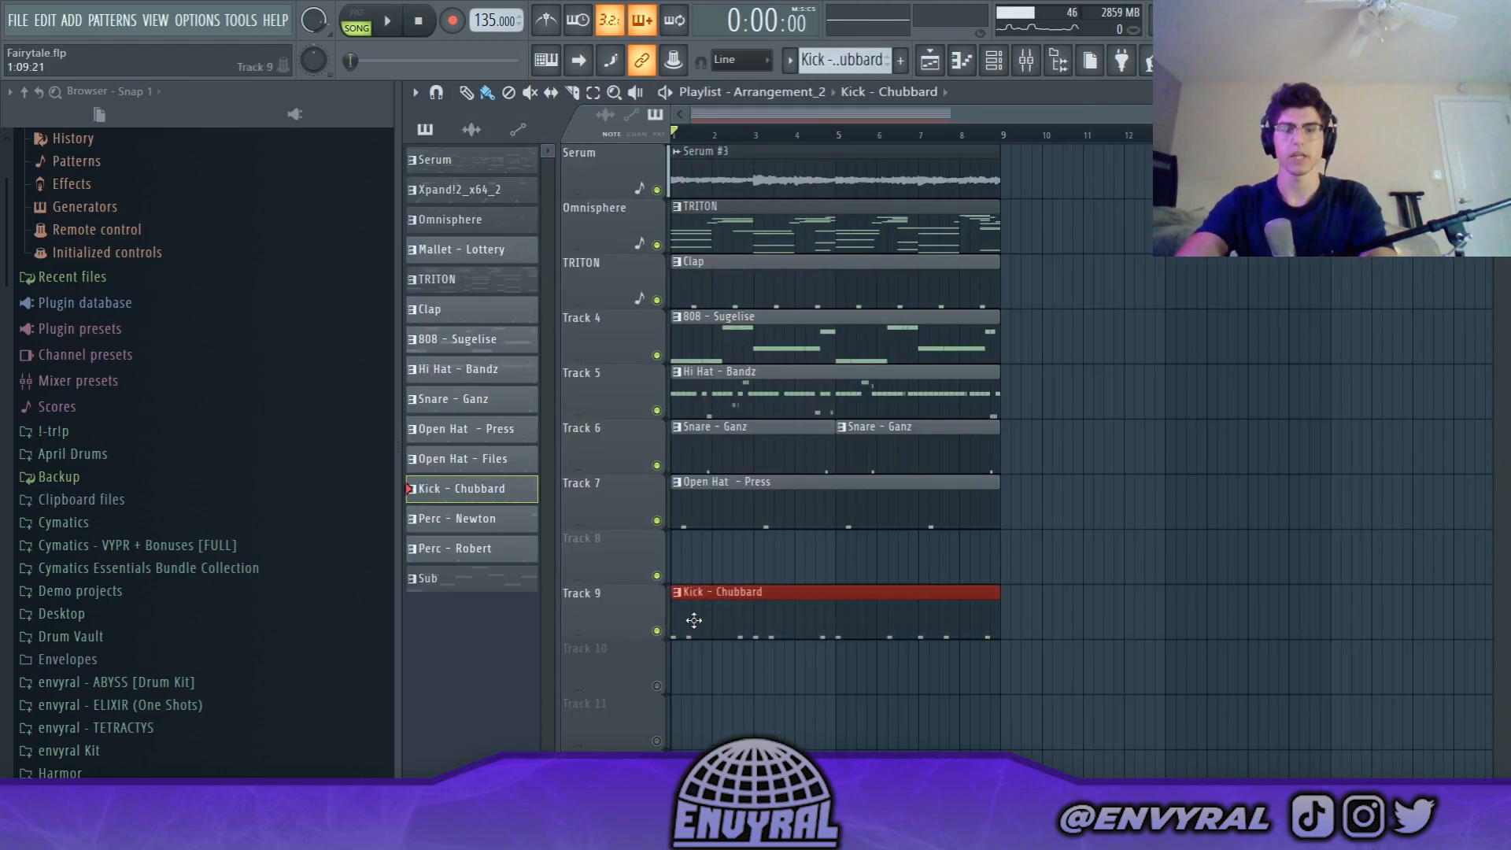
- Open the Kick - Chubbard clip from Track 9 in the piano roll and play it while reviewing its hits
double_click(693, 620)
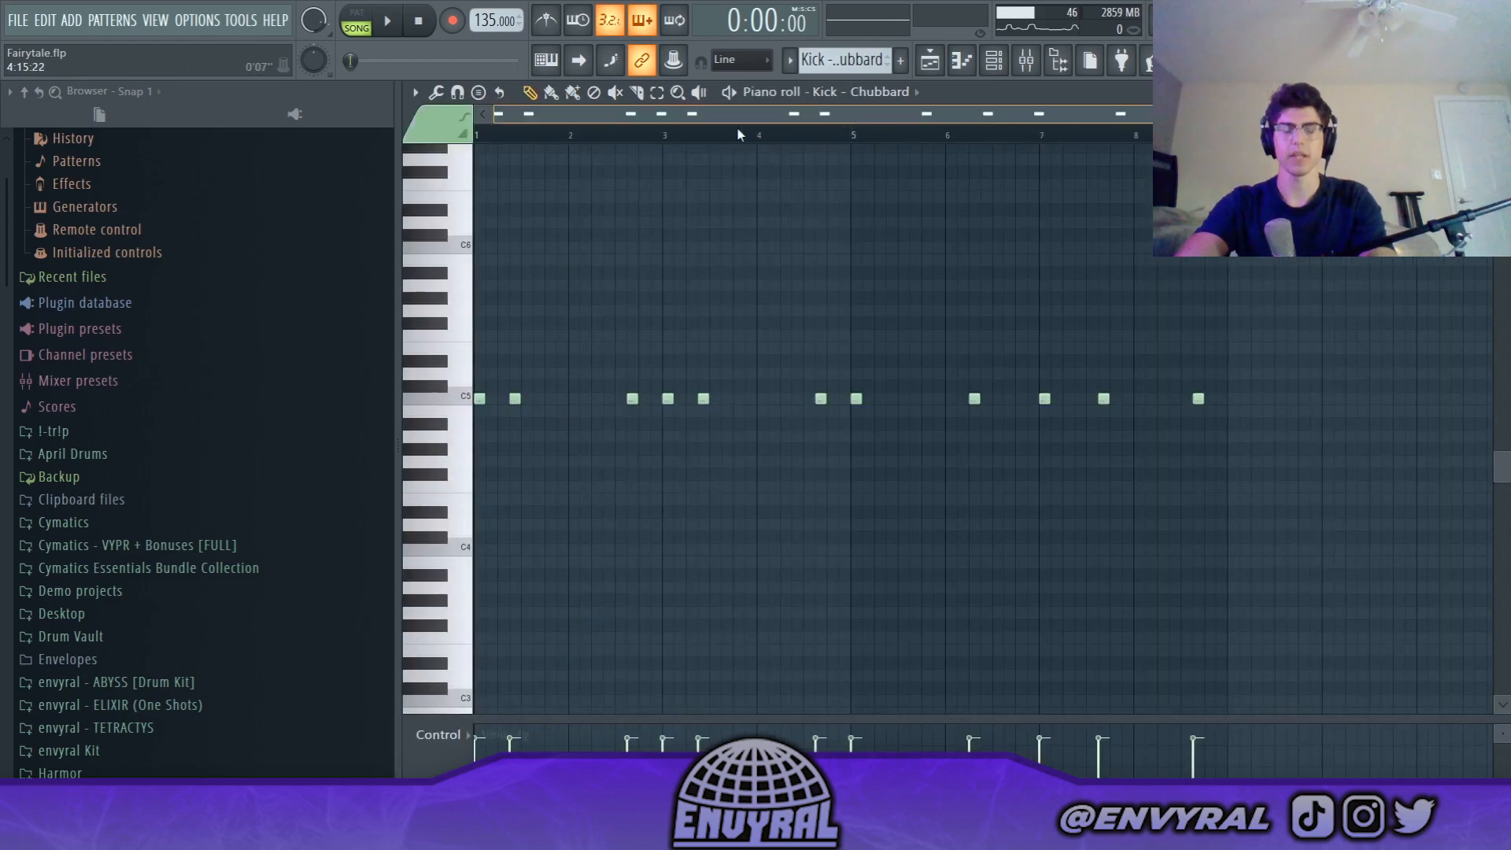
click(390, 22)
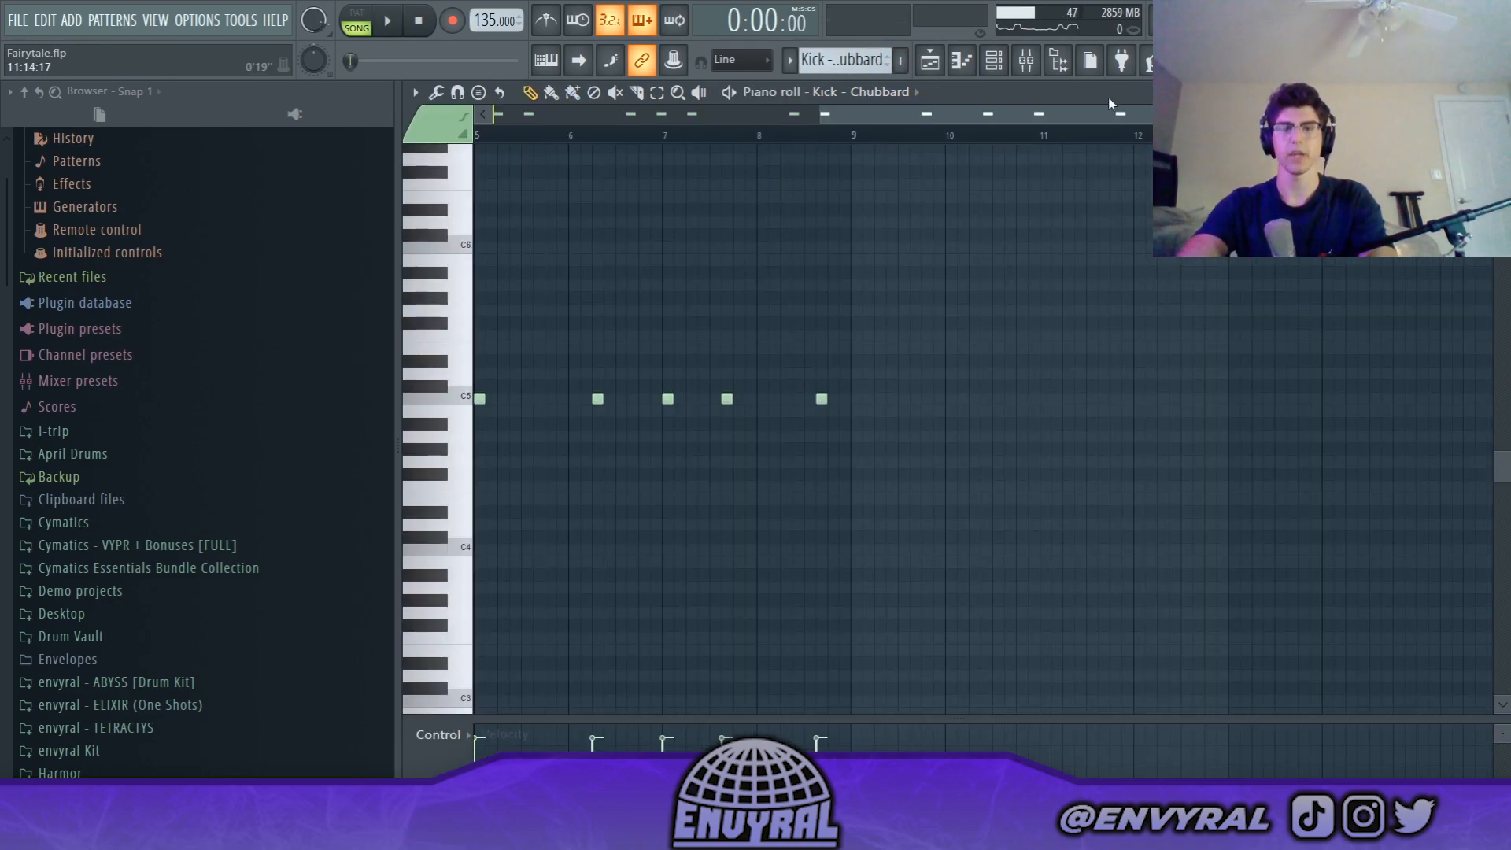
drag(1110, 113, 780, 119)
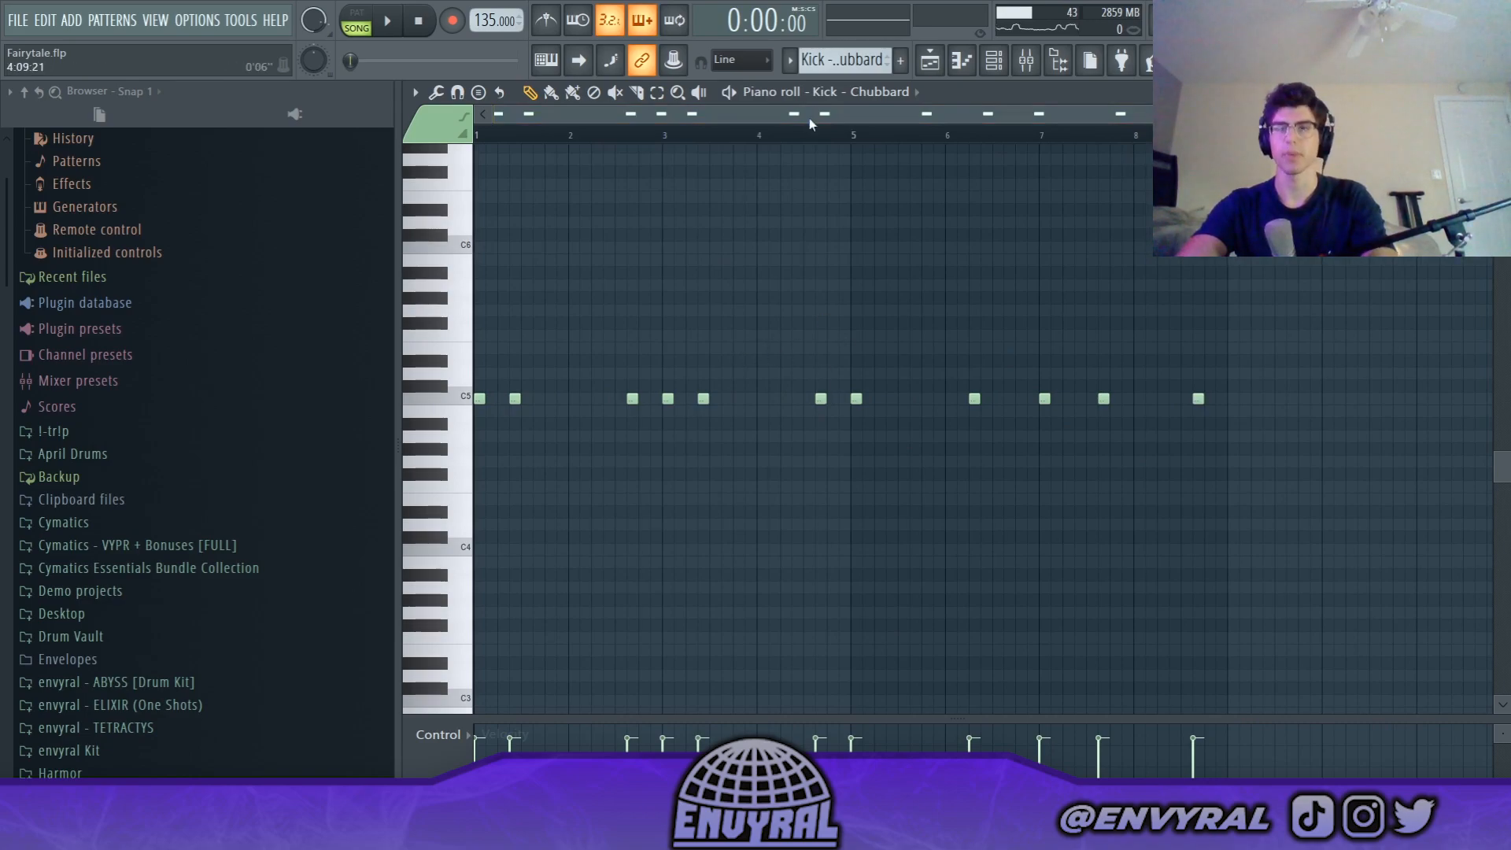
- Place Perc - Newton on Track 8 and Perc - Robert on Track 9 at bar 1, replacing the Kick - Chubbard clip
click(940, 70)
drag(511, 519, 670, 550)
drag(472, 548, 702, 622)
click(714, 580)
- Open the Perc - Robert piano roll, play it back while reviewing its hits and return to the playlist
double_click(762, 612)
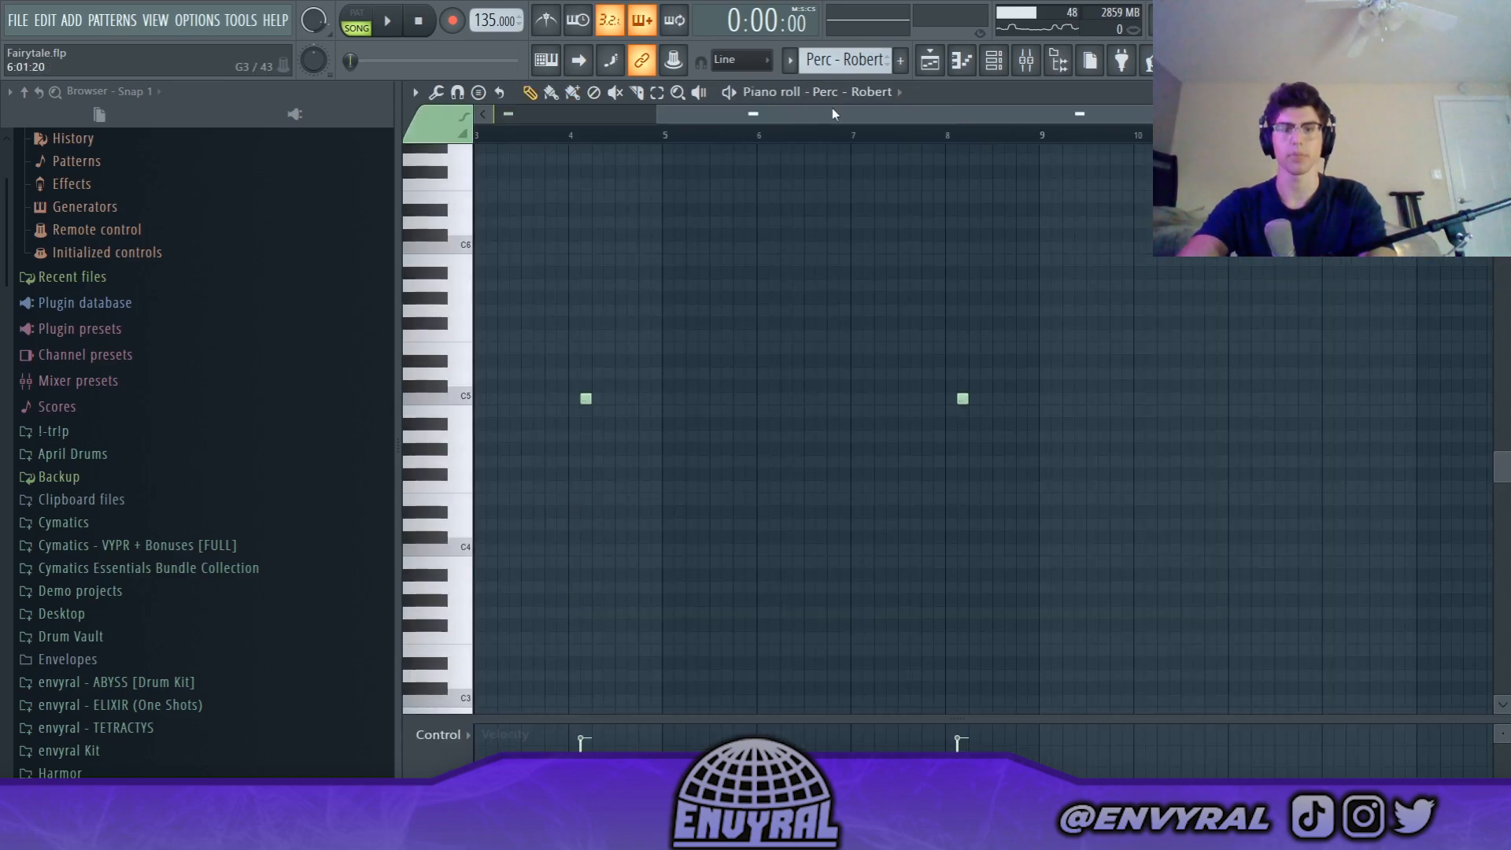
click(392, 22)
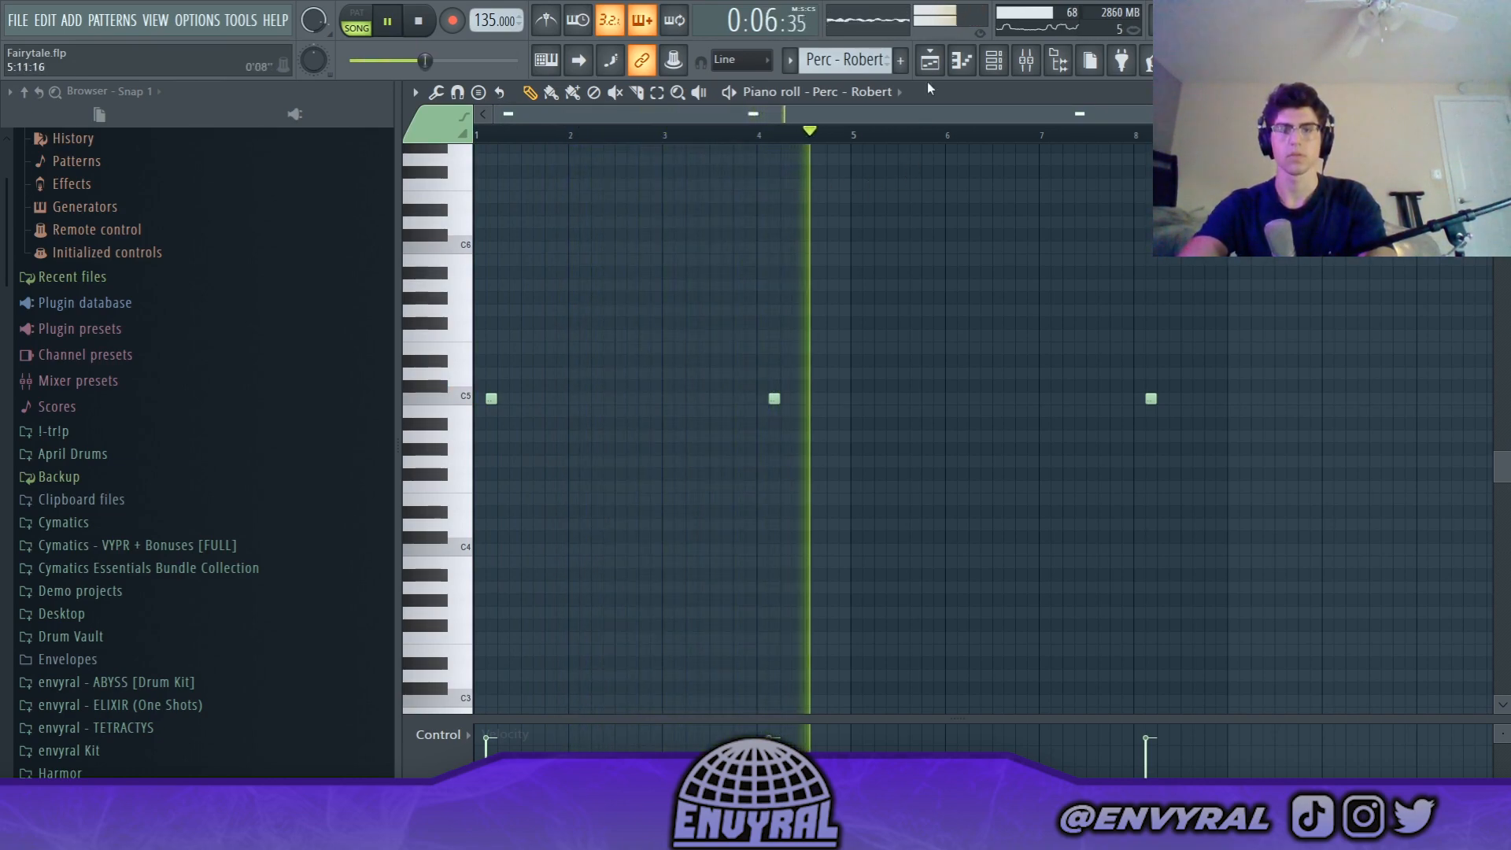
key(space)
key(F5)
- Review the Perc - Newton pattern's notes and sample settings, and play it within the arrangement
double_click(785, 572)
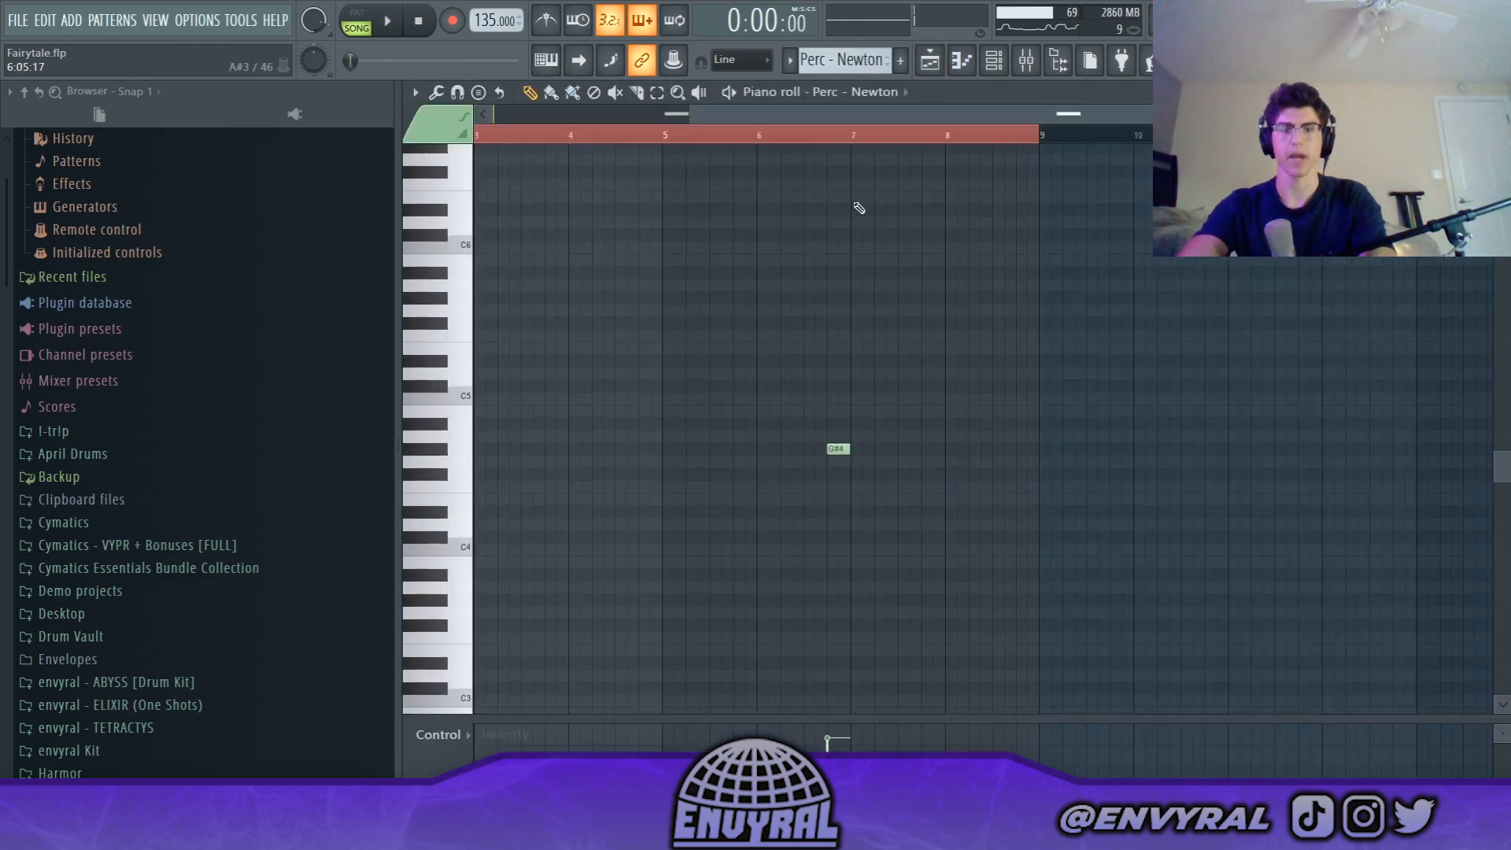
click(995, 69)
click(730, 653)
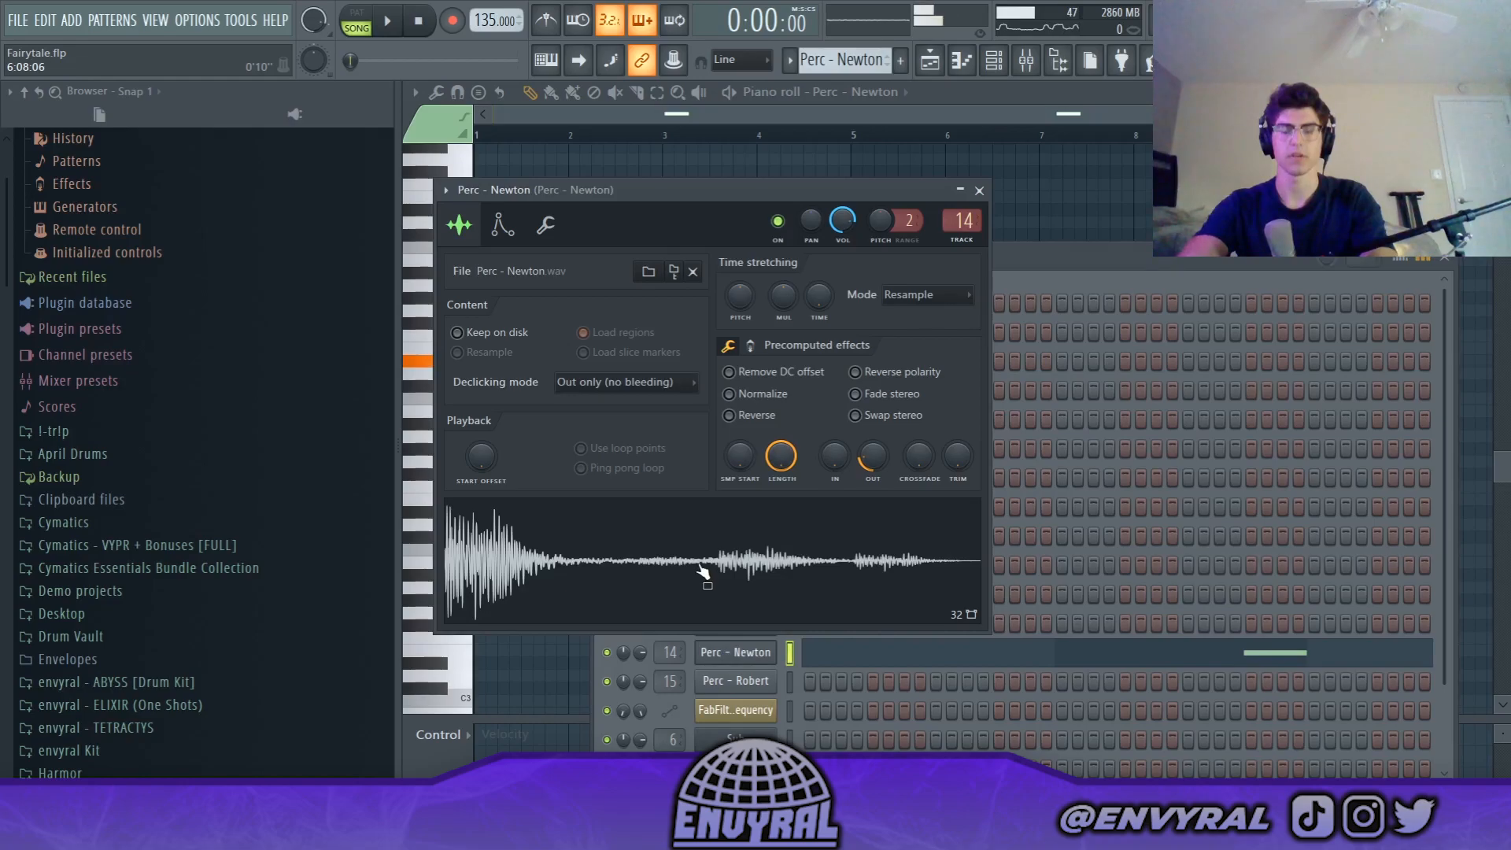
click(939, 58)
key(space)
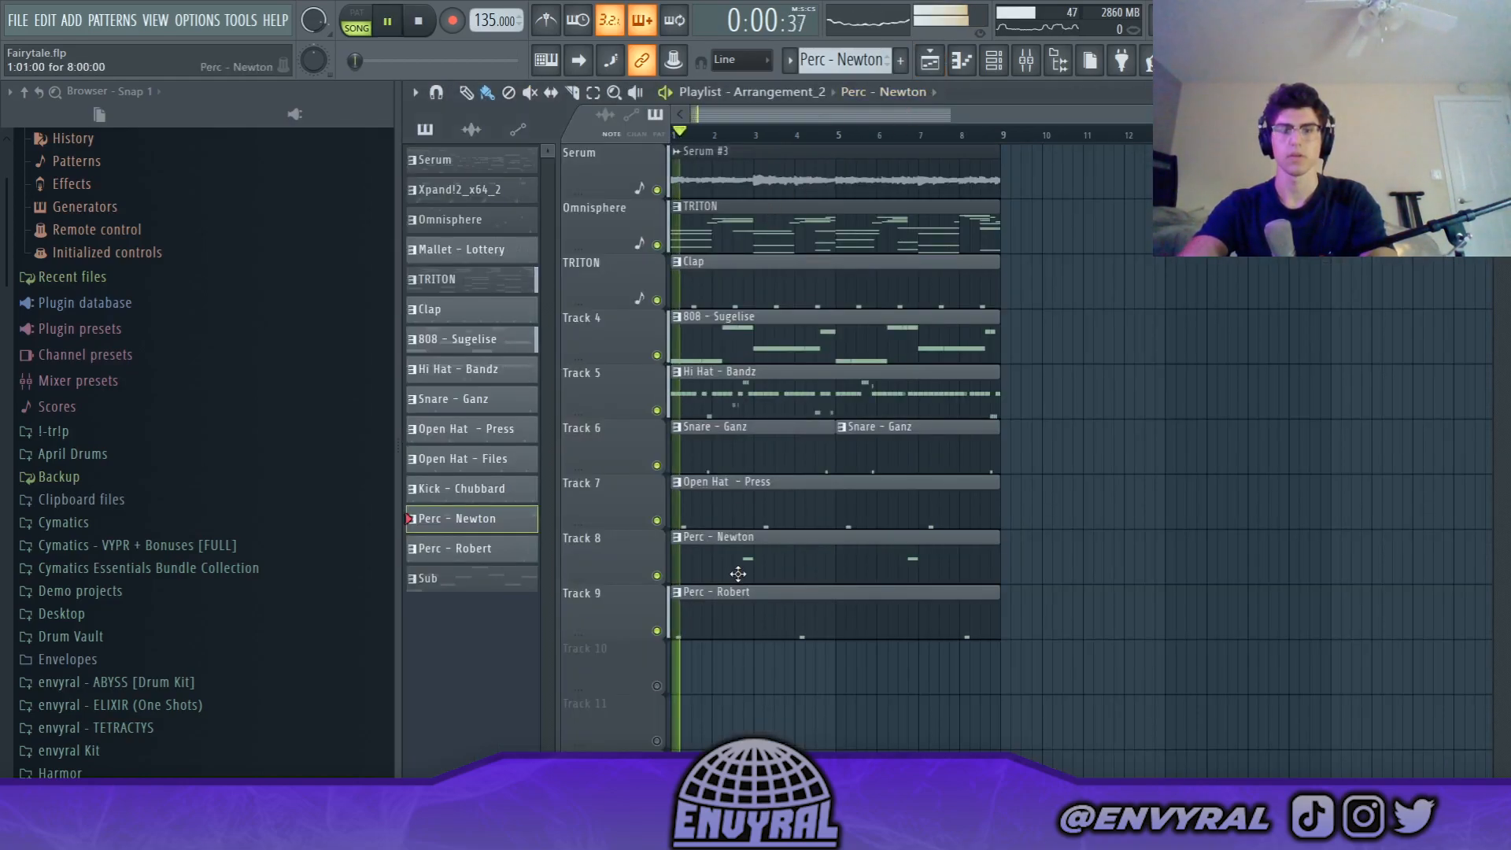
double_click(742, 576)
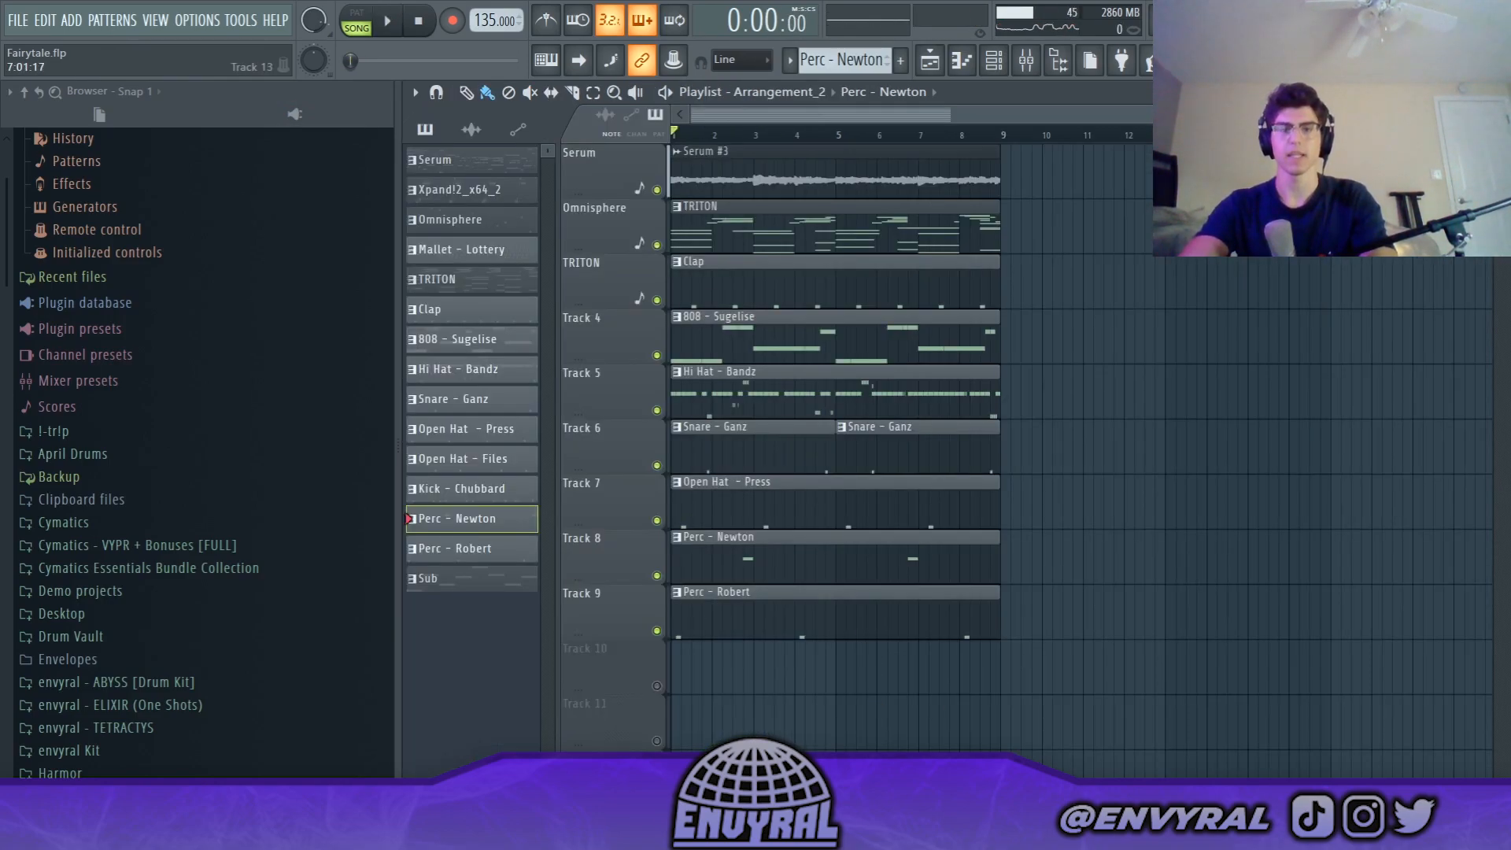
- Replace the 808 - Sugelise clip on Track 4 with the Sub pattern, starting at bar 1
right_click(748, 344)
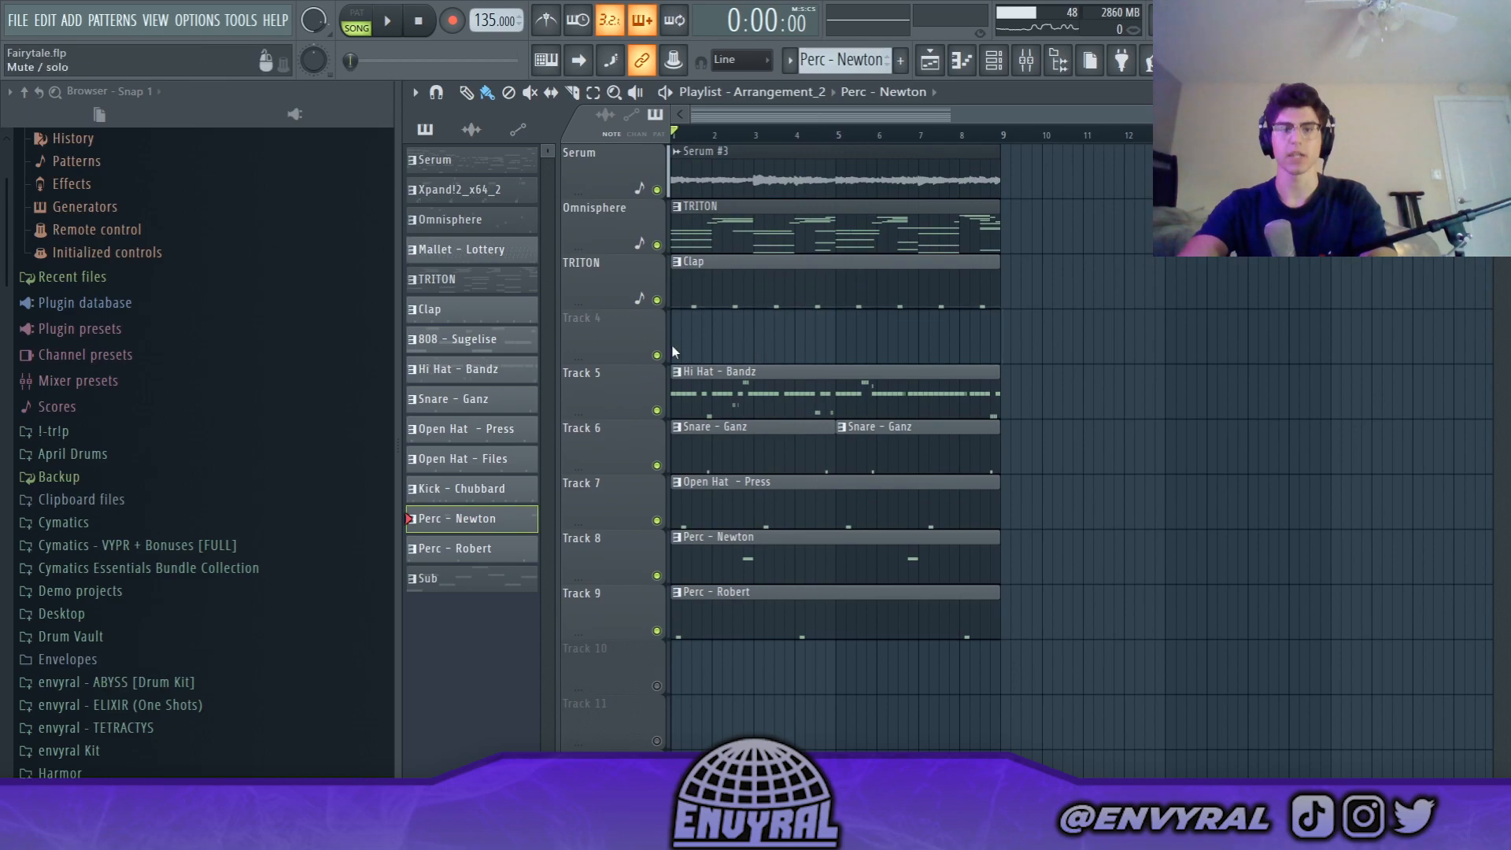
drag(444, 586, 710, 320)
- Play the arrangement while examining the Sub pattern's bass notes in the piano roll and return to the playlist
key(space)
key(F7)
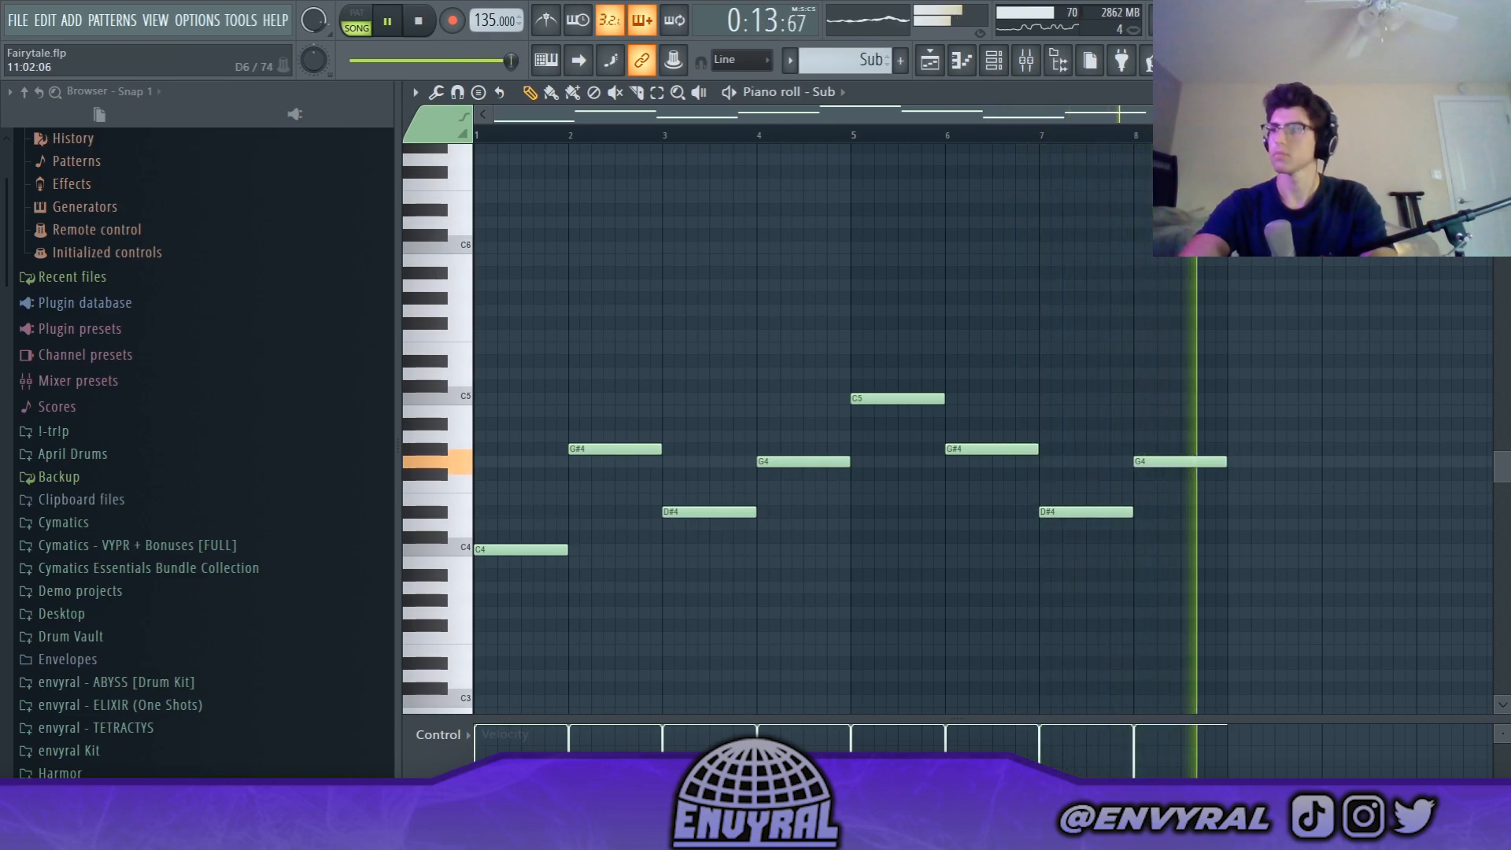
key(space)
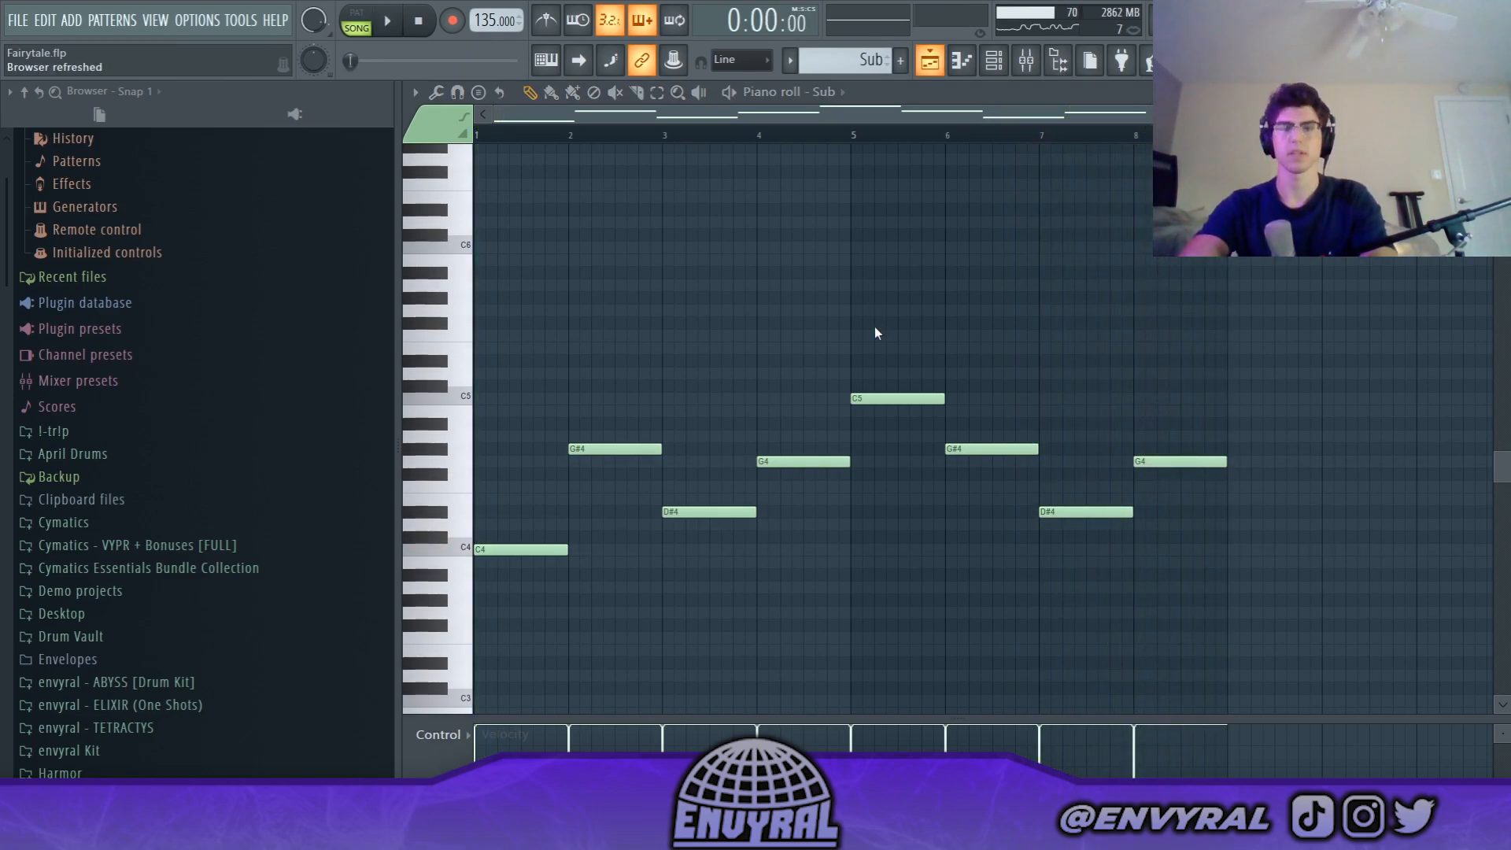
click(943, 63)
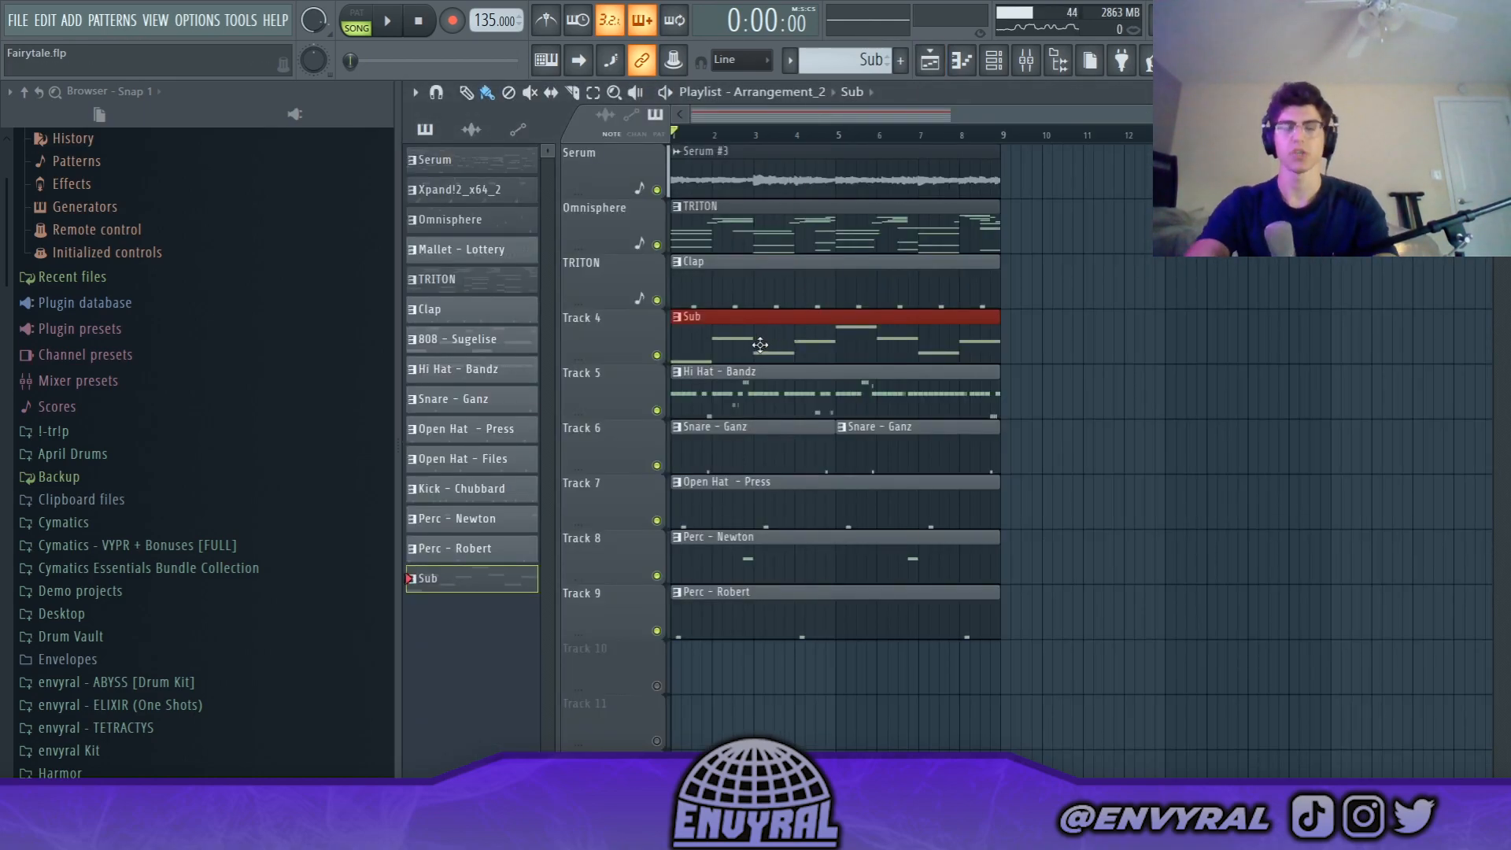
- Delete the Sub clip from Track 4 and clear all remaining clips from the Arrangement_2 playlist
click(931, 314)
key(Delete)
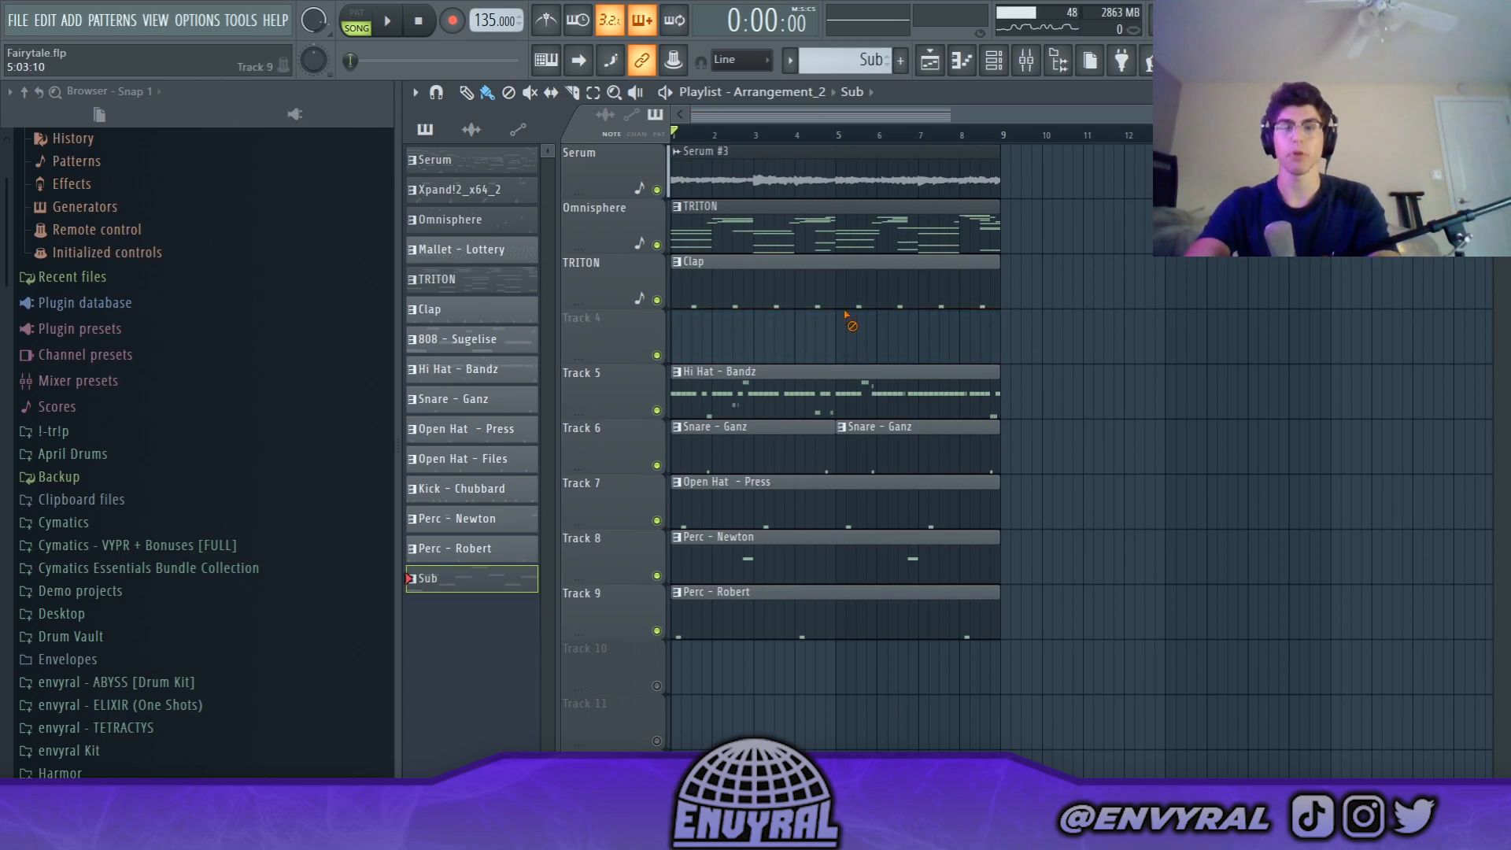
right_click(842, 411)
right_click(815, 444)
- Switch the playlist to Arrangement and play the intro from bar 1 briefly before stopping playback
click(790, 93)
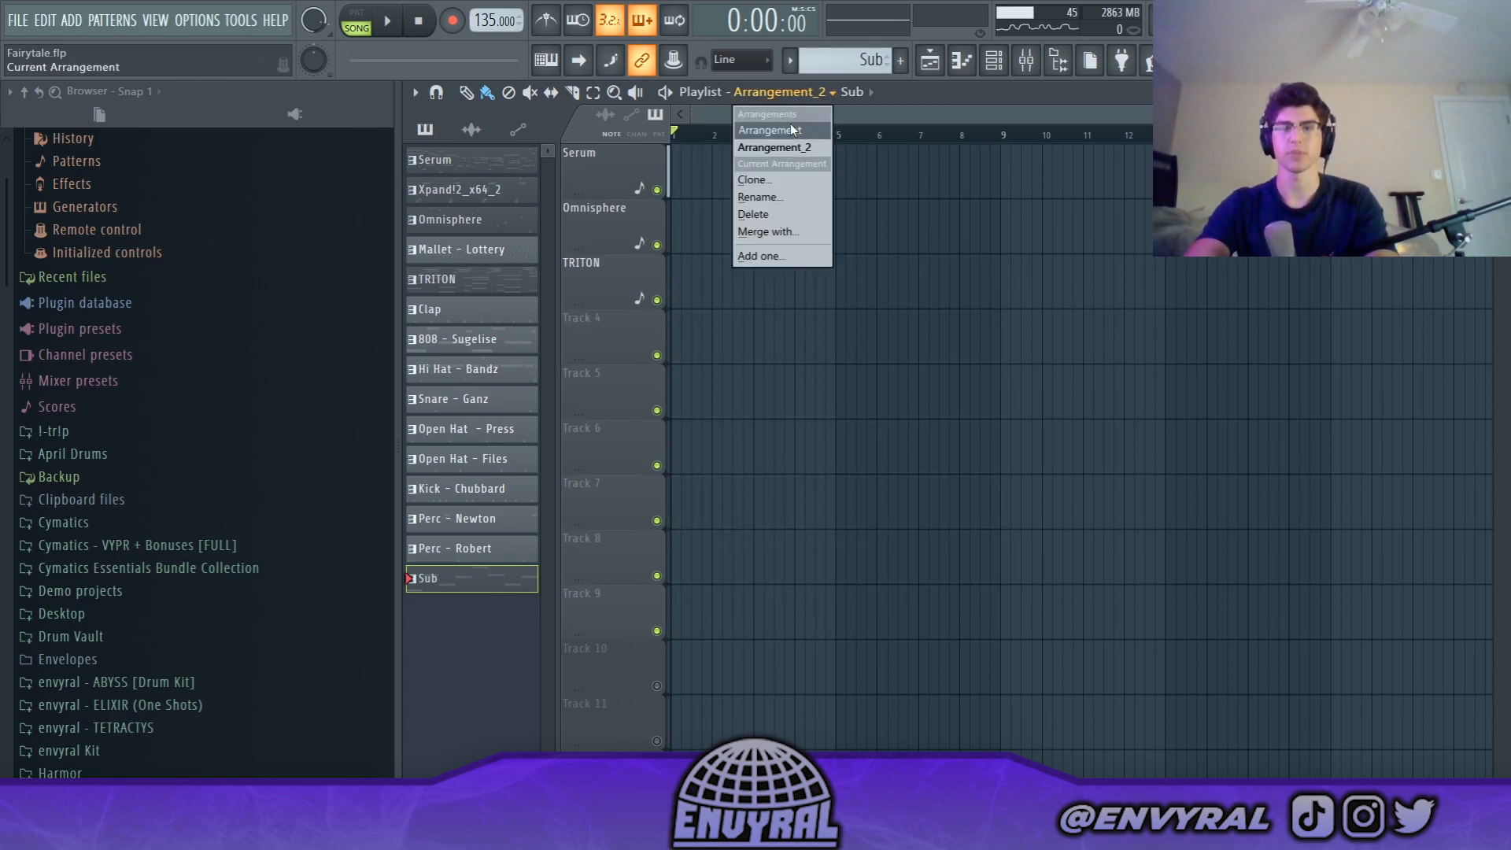
click(803, 130)
scroll(718, 138, up, 2)
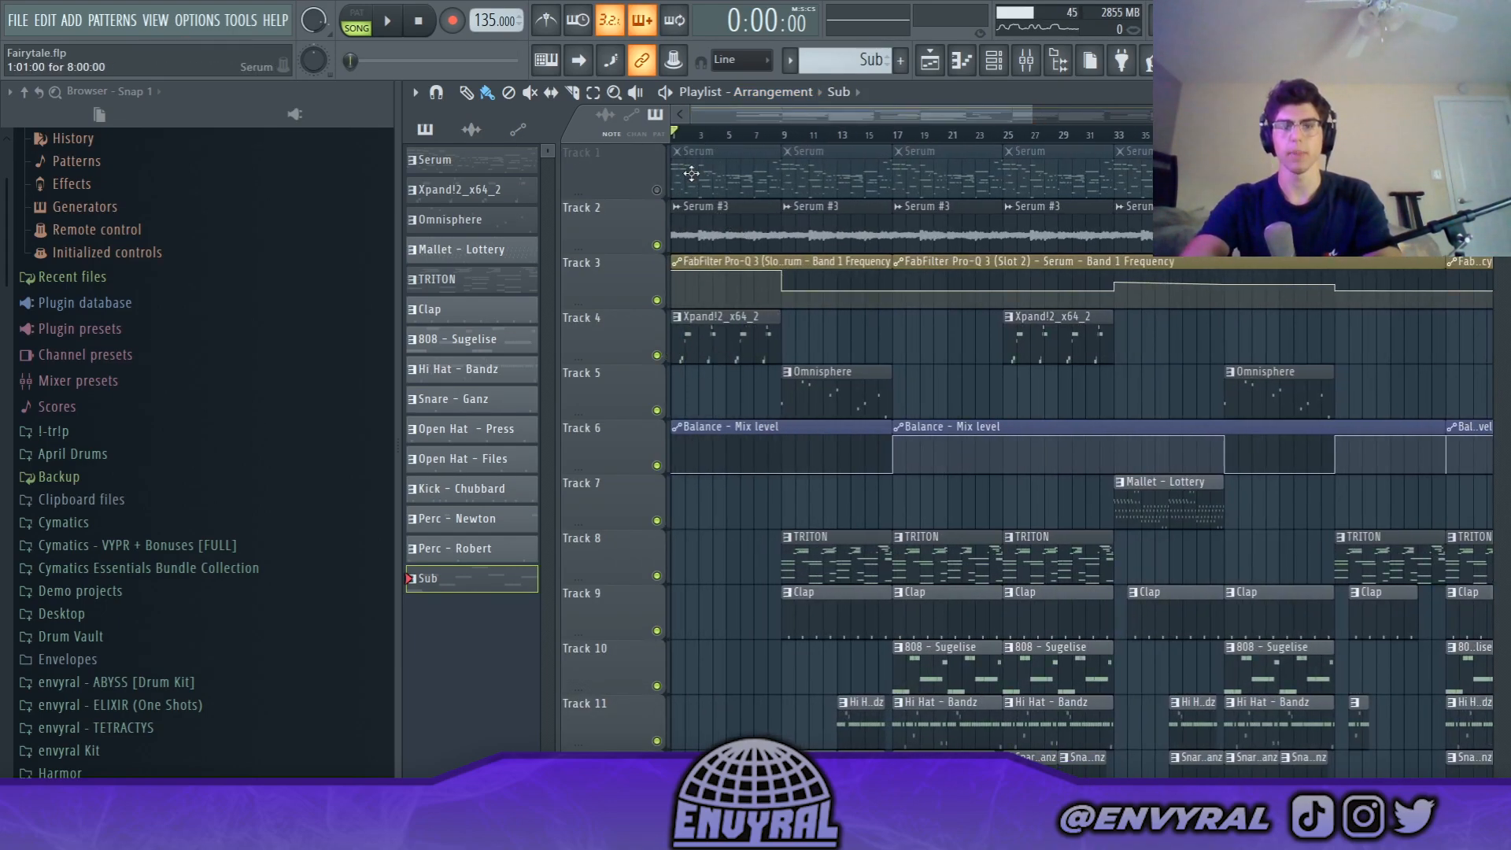
key(space)
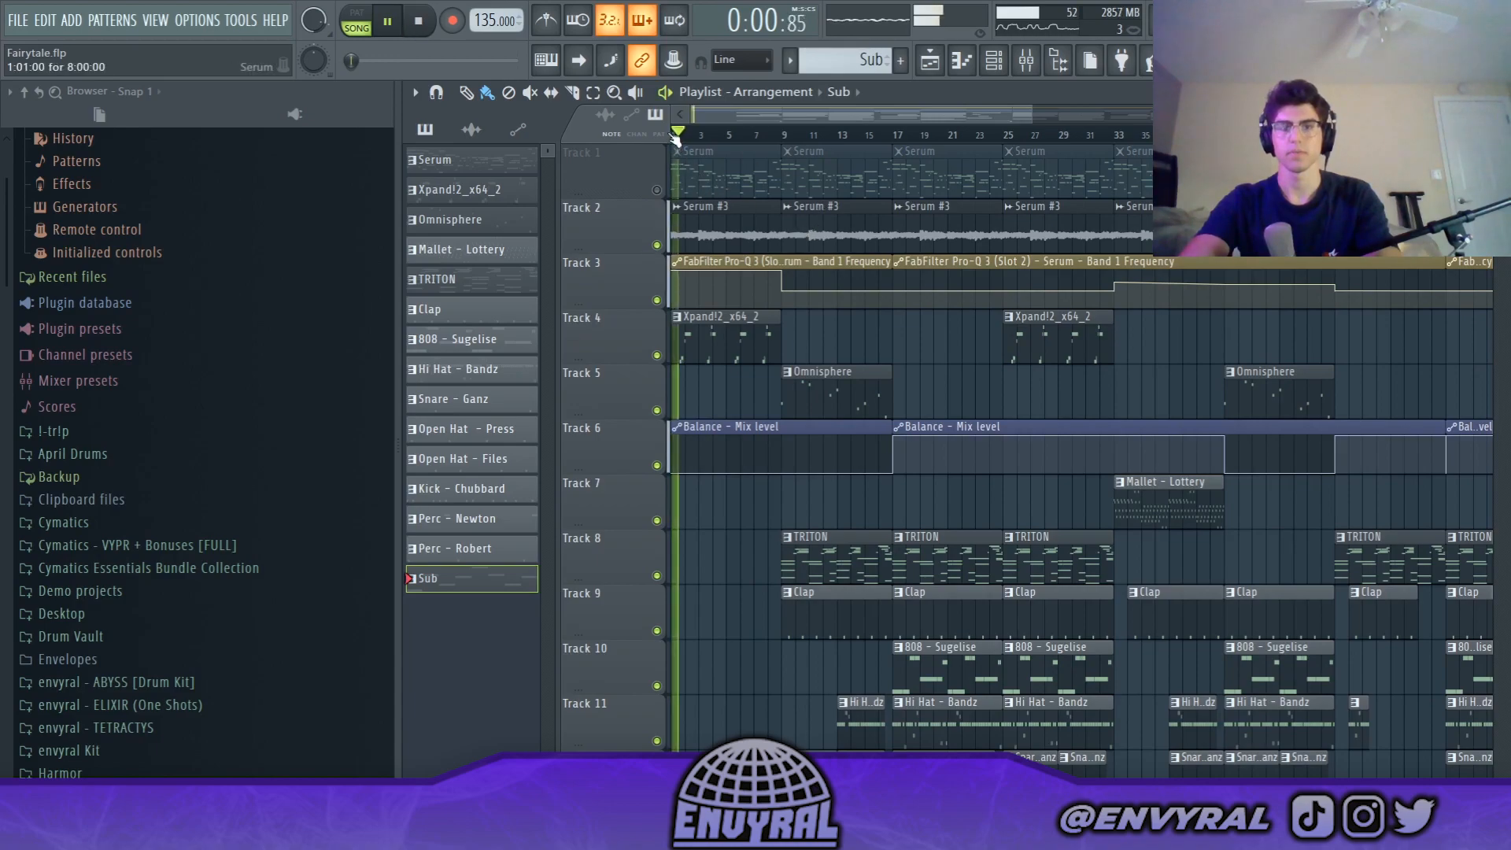
scroll(698, 217, up, 2)
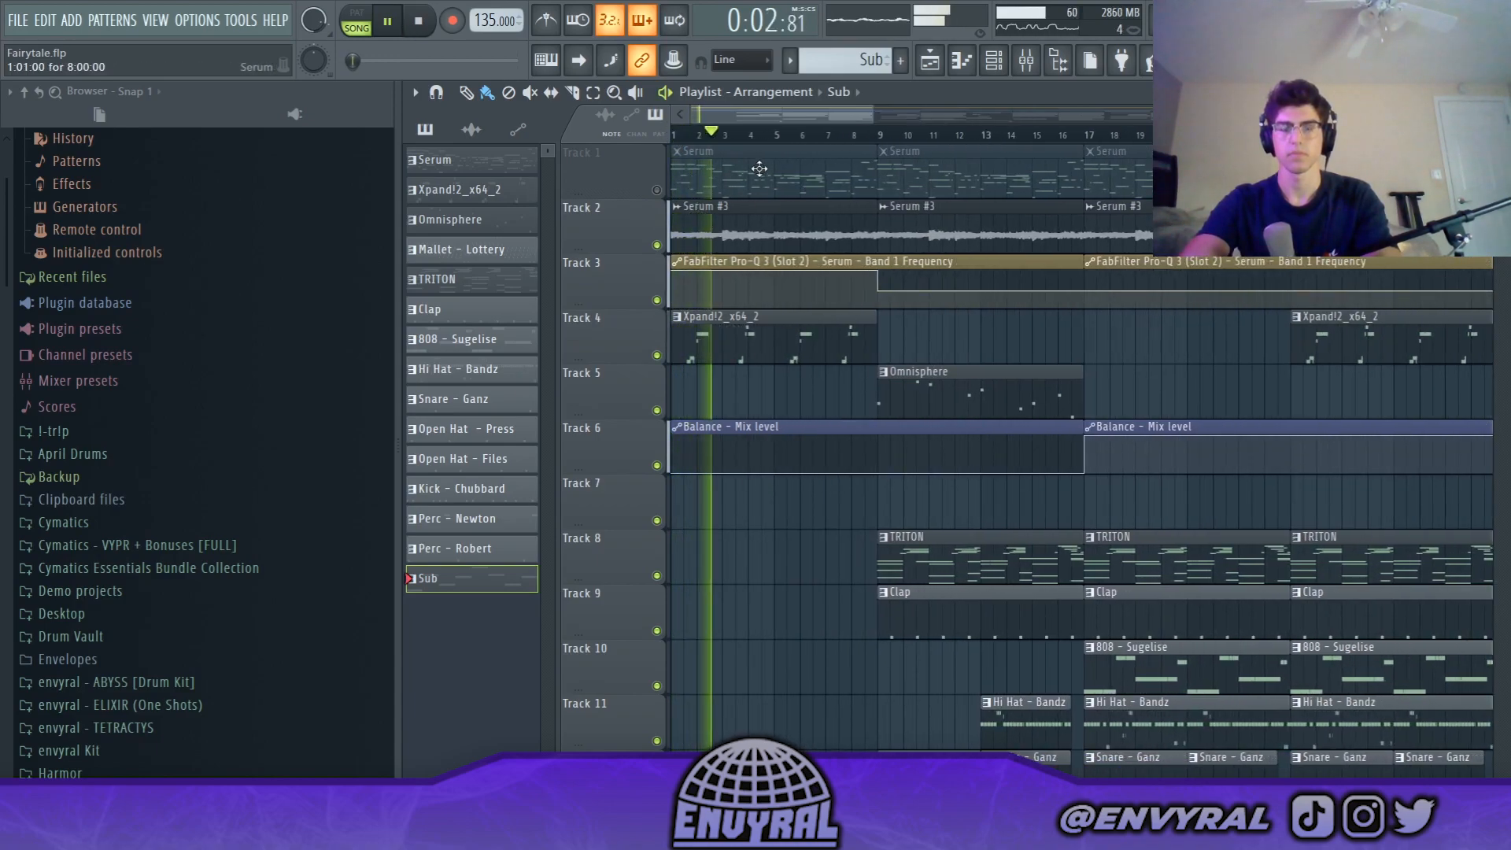
key(space)
- Play the arrangement from bar 9 while examining the melody, drum and Sub clips that enter there, and stop playback
click(886, 137)
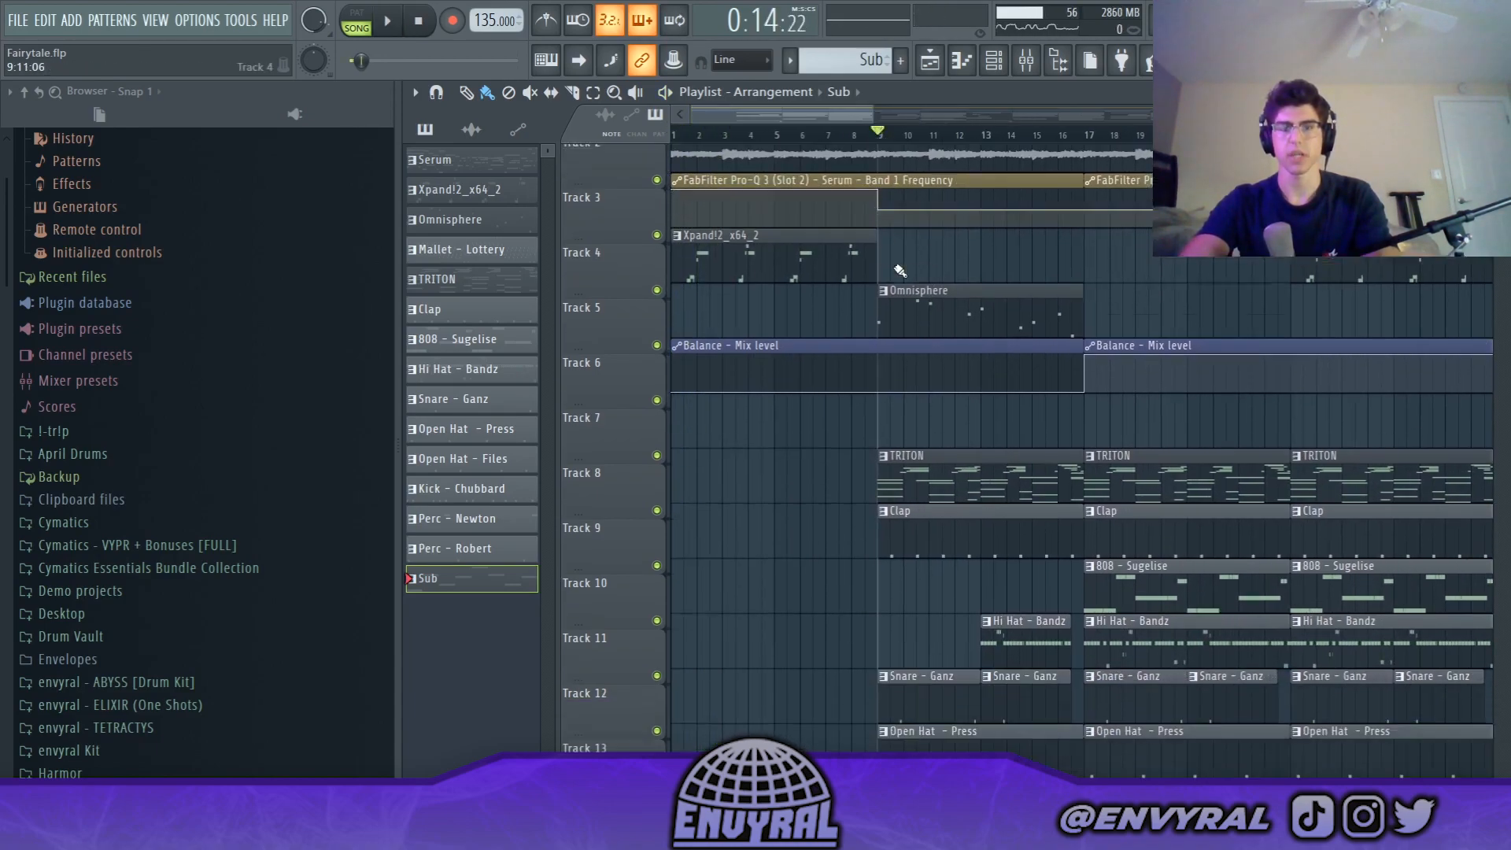
drag(602, 303, 602, 320)
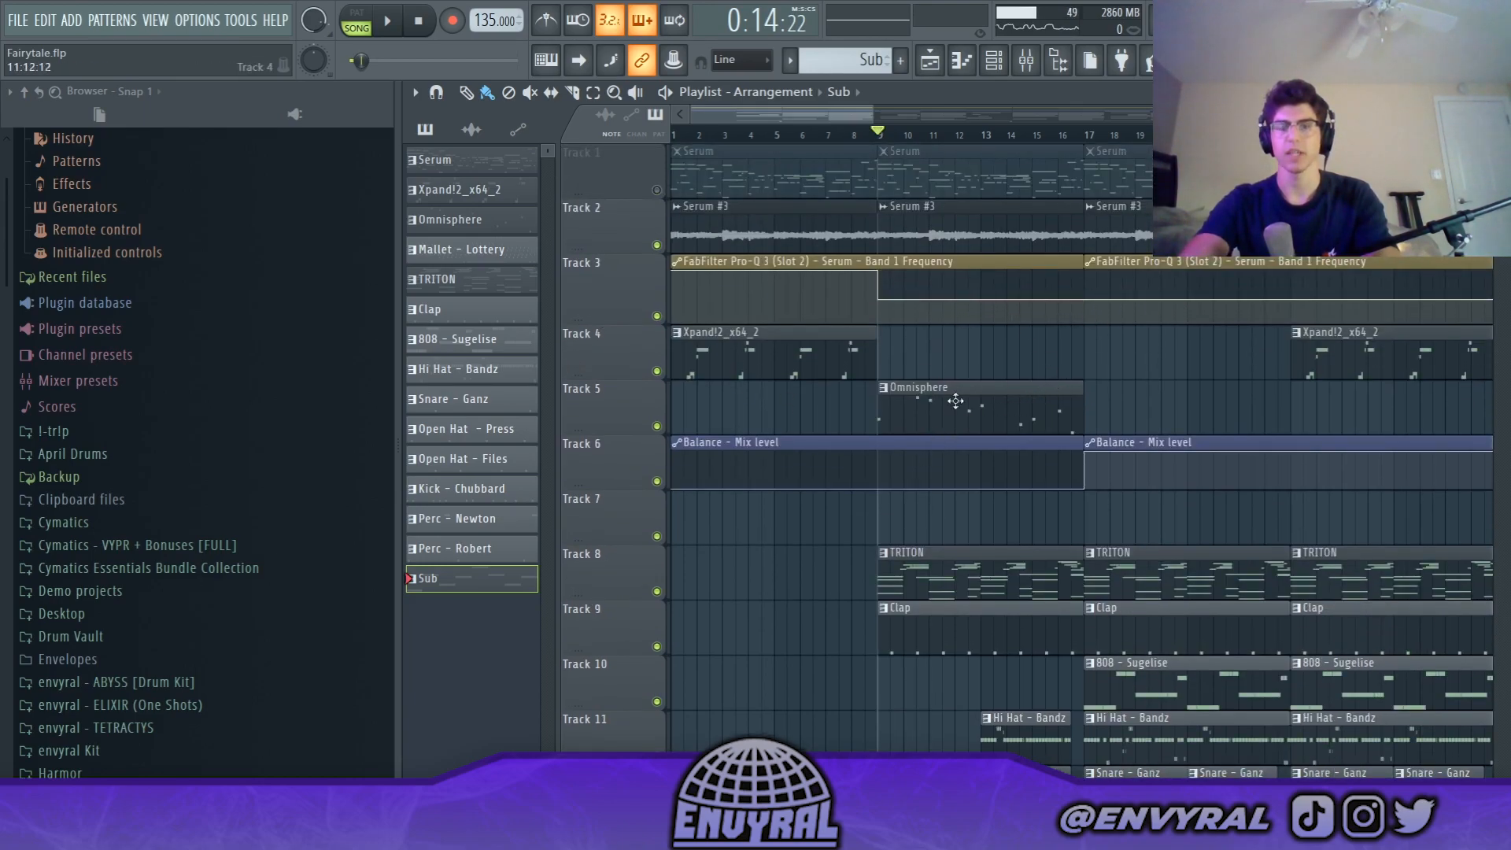
scroll(927, 585, down, 3)
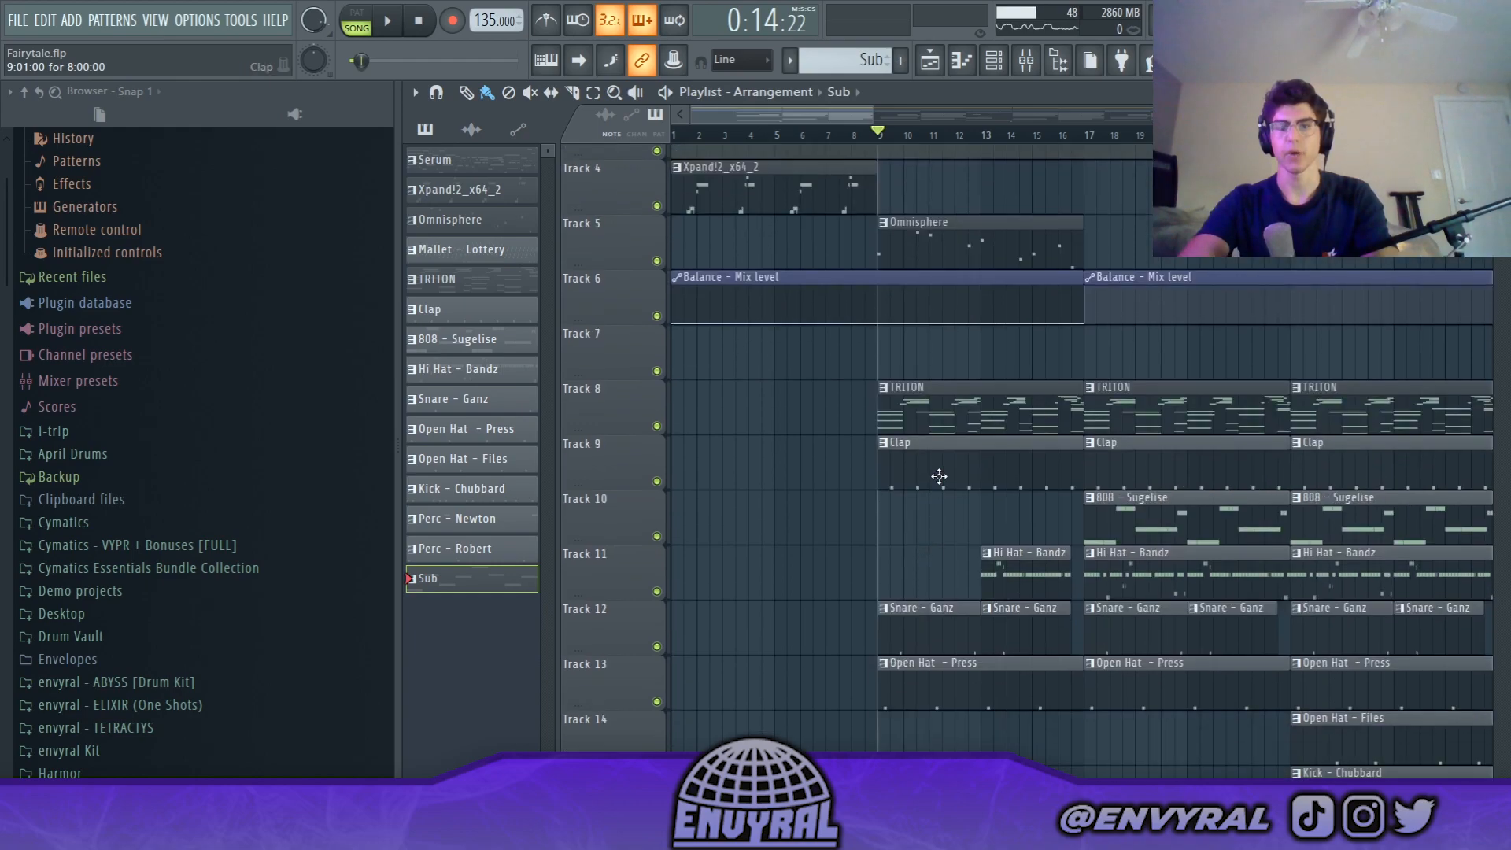
scroll(1030, 616, down, 2)
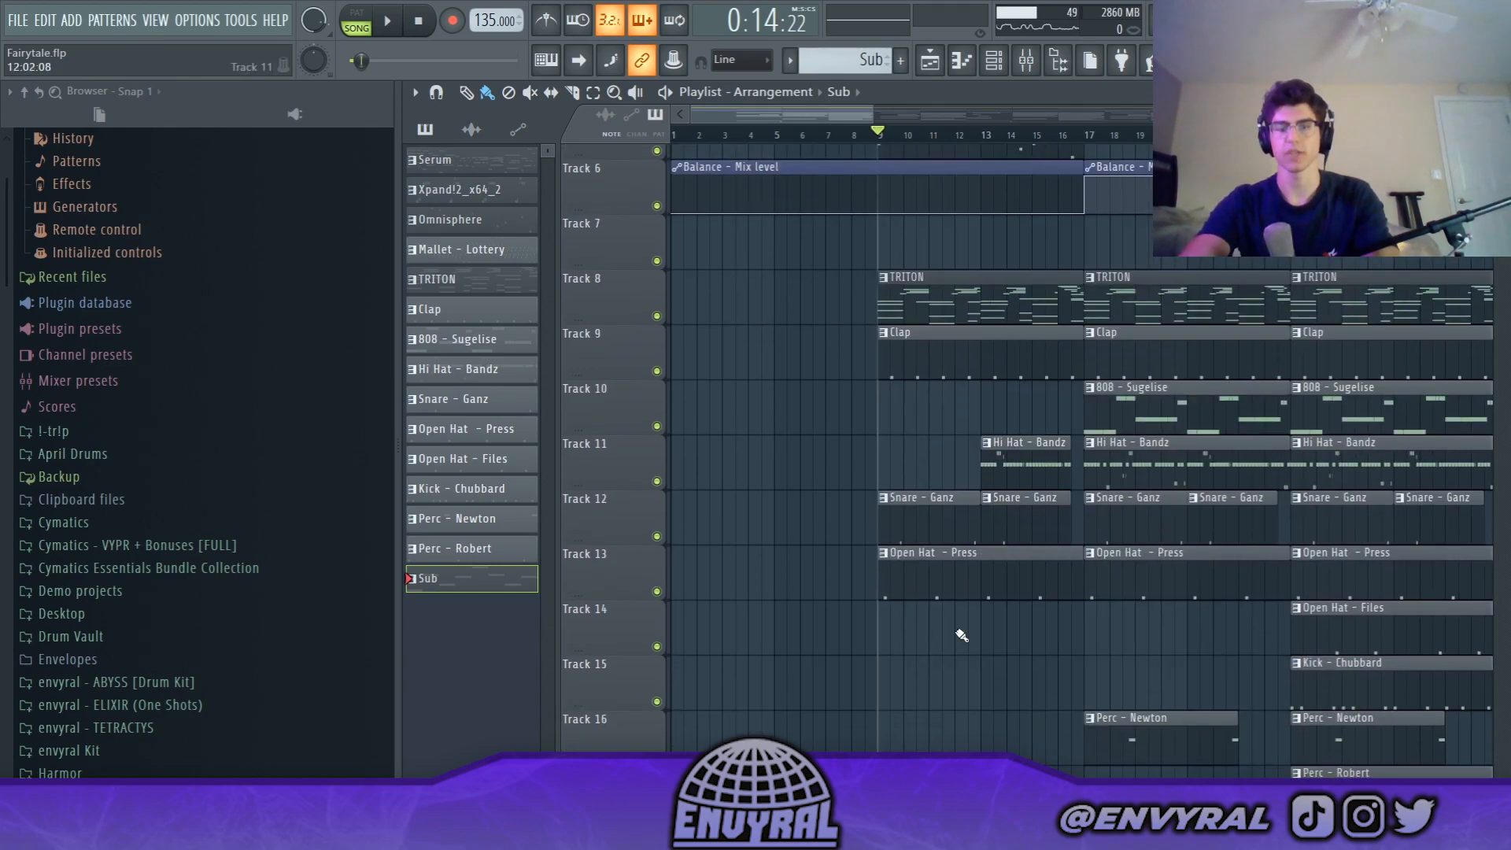
click(389, 23)
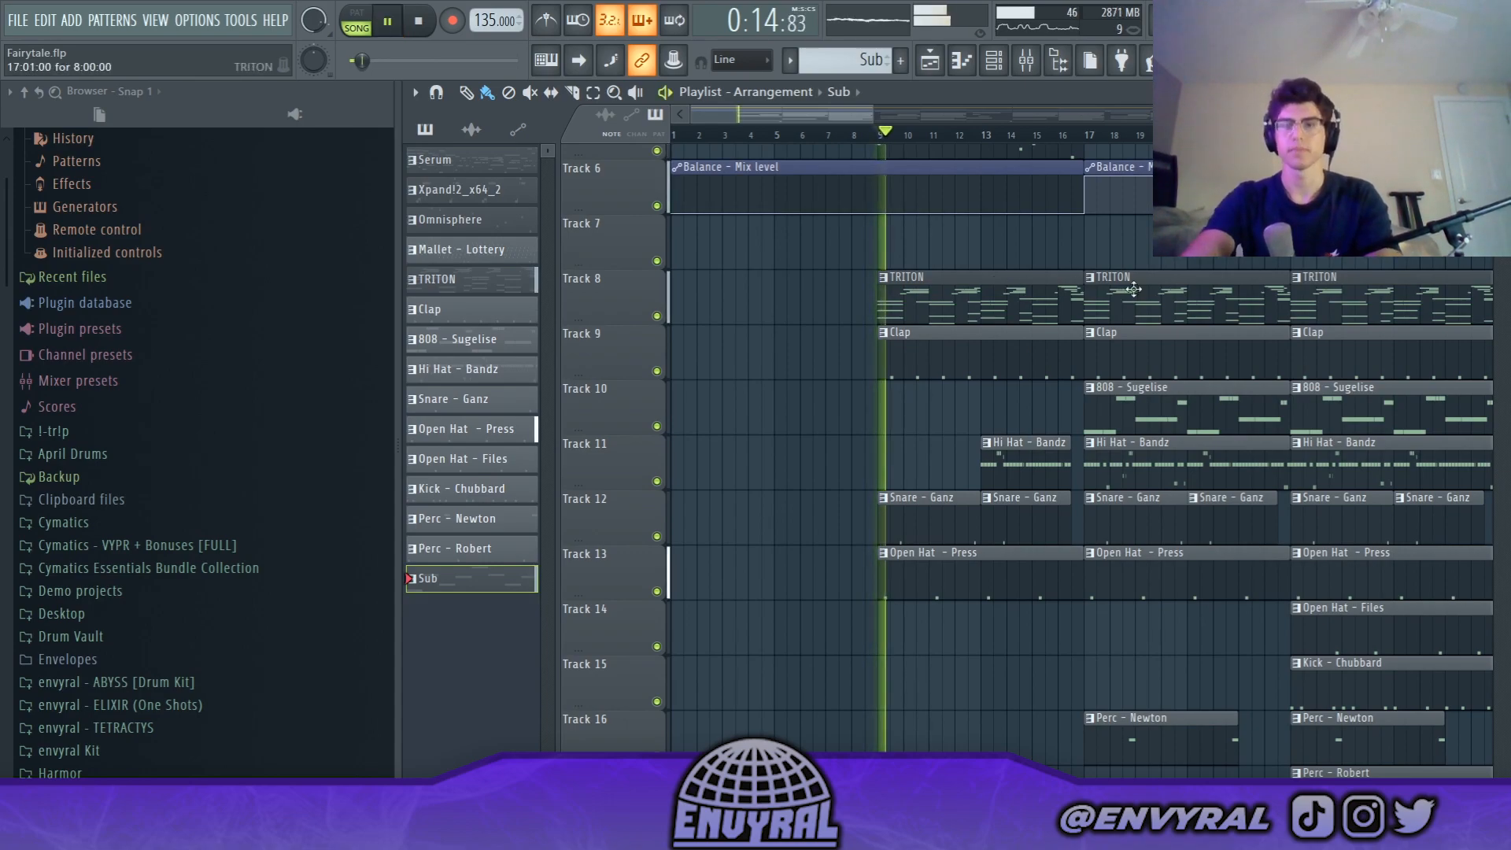
scroll(1097, 260, up, 2)
drag(872, 116, 943, 116)
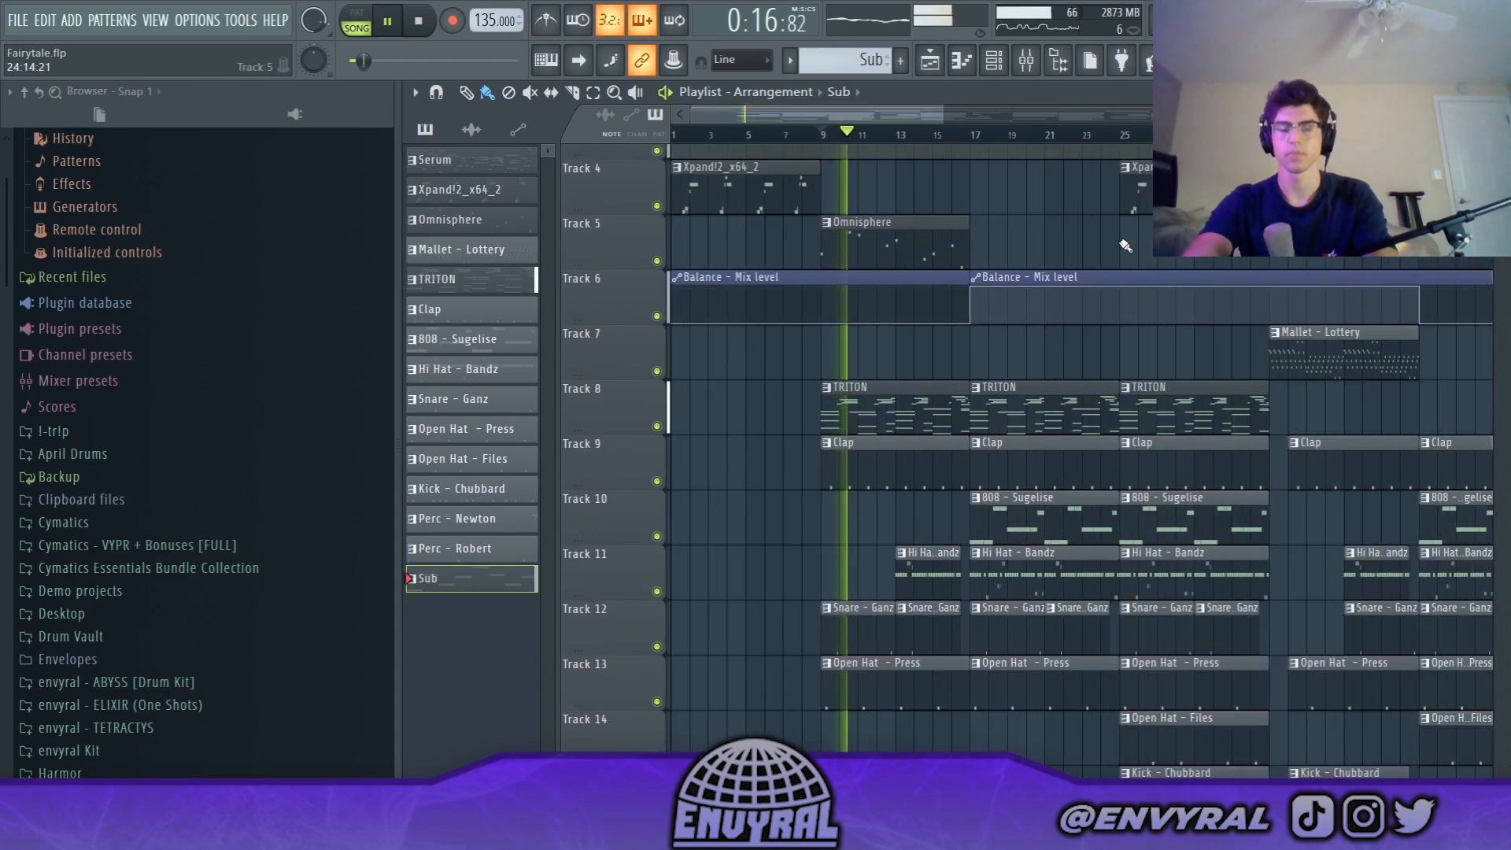
scroll(1128, 246, down, 1)
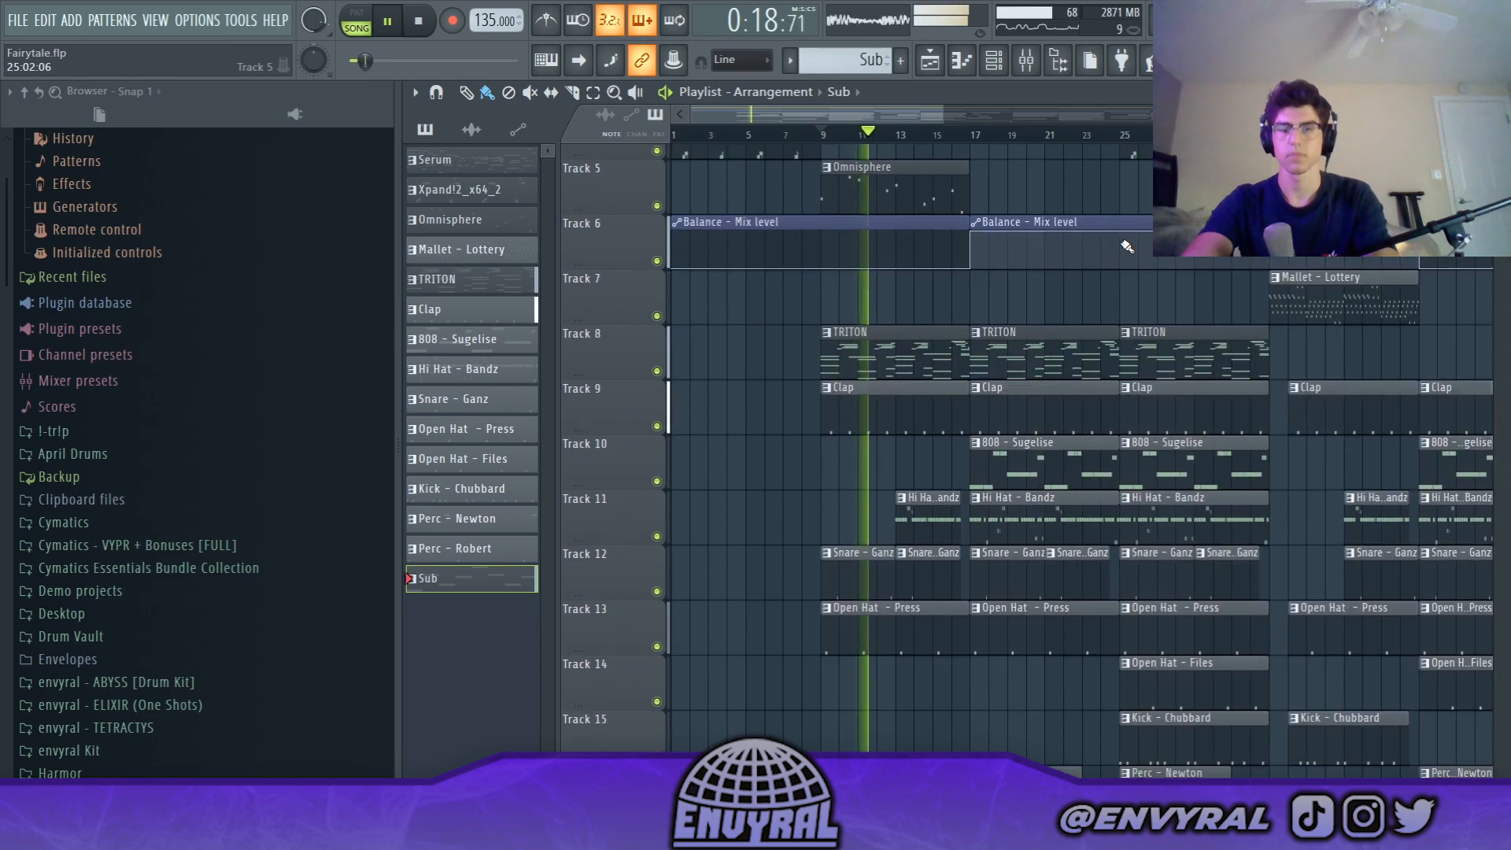
scroll(1170, 268, down, 4)
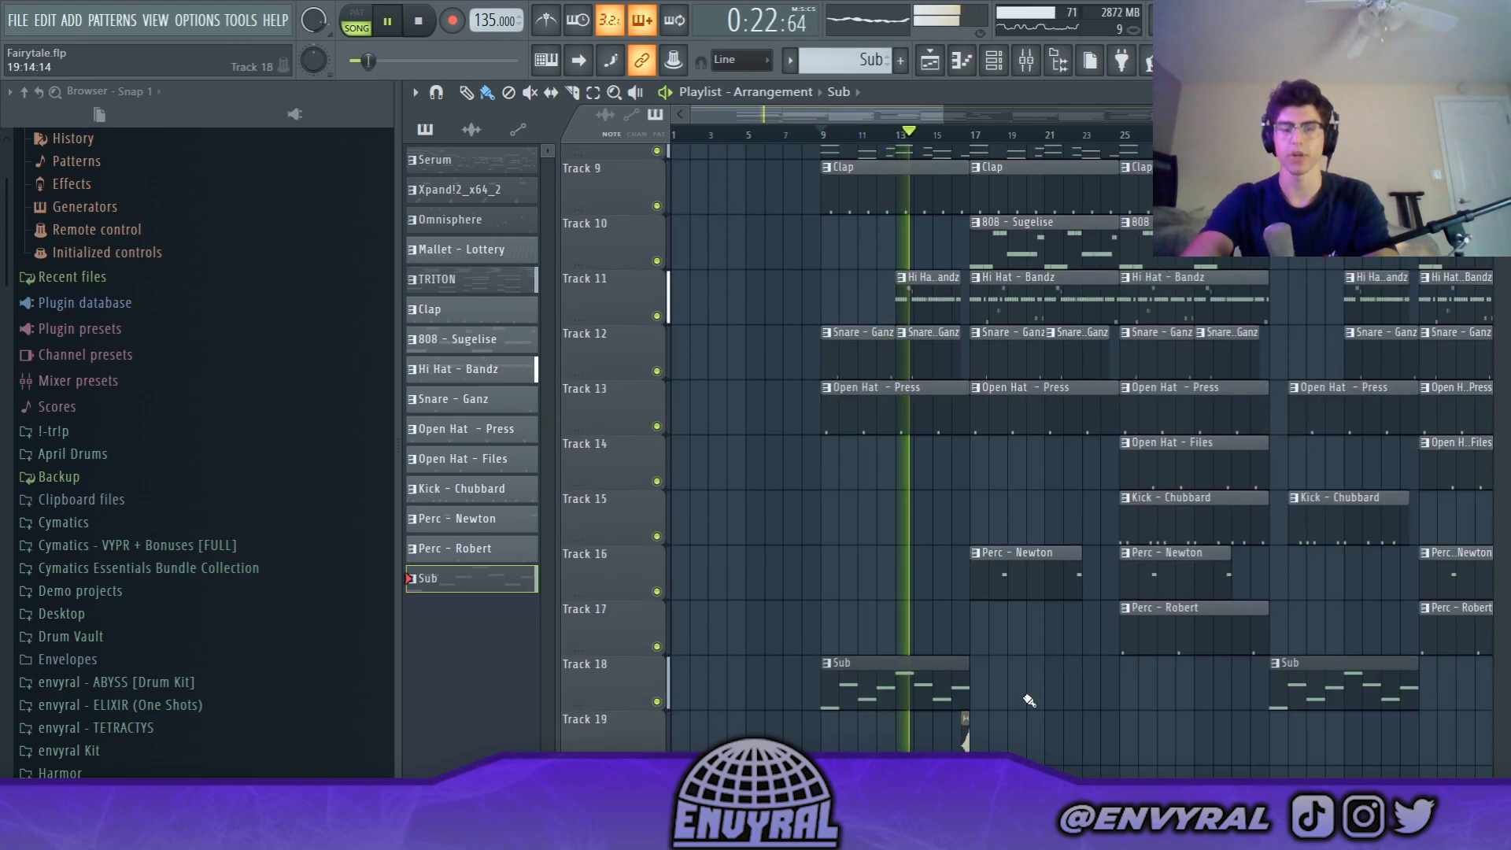
key(space)
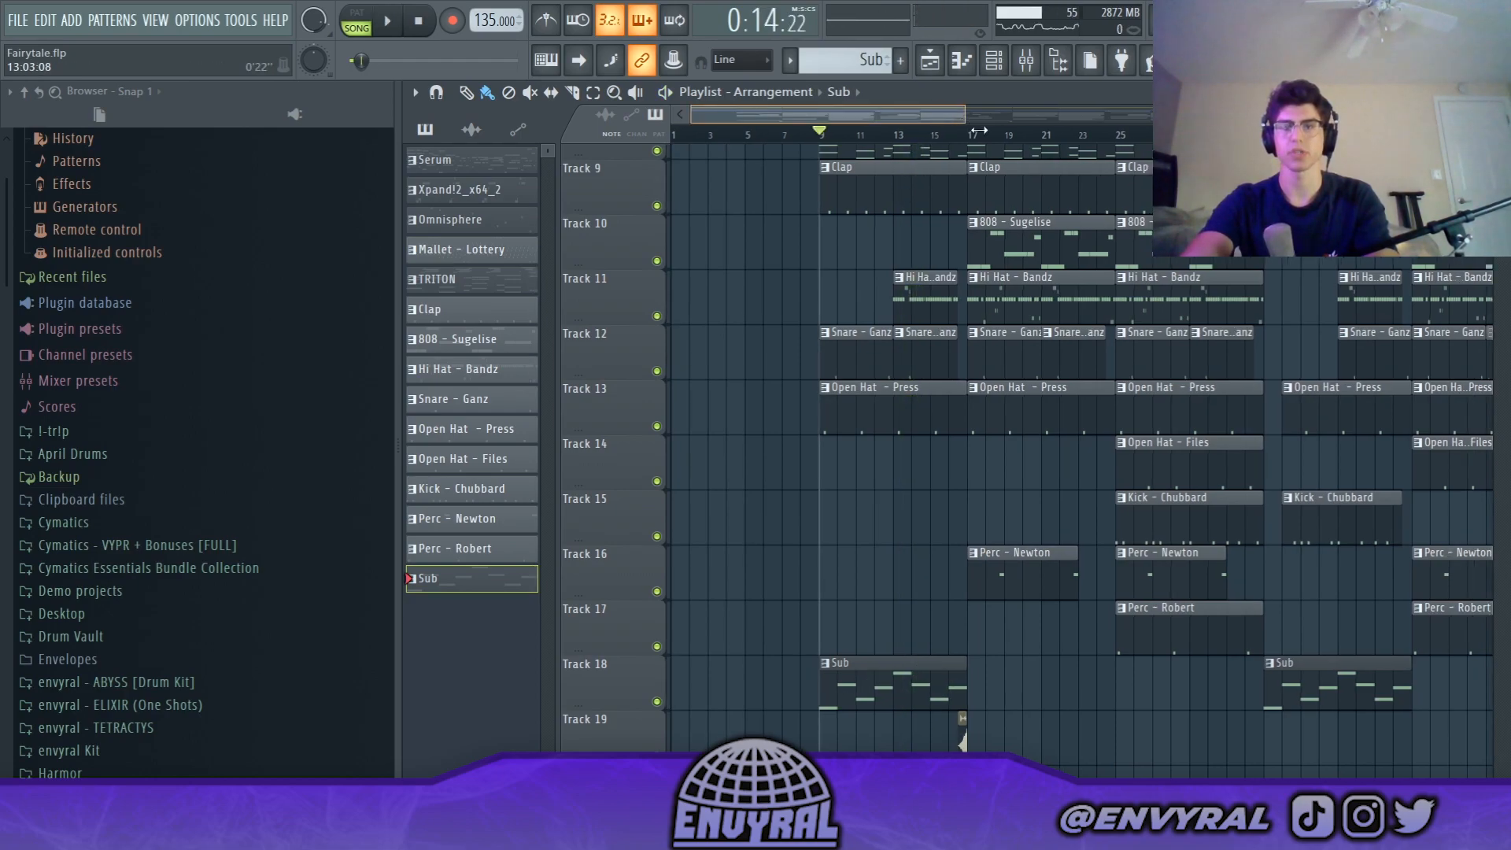
- Examine how the drum, percussion, 808 and Sub clips drop out and return between bars 17 and 57
scroll(1277, 670, down, 1)
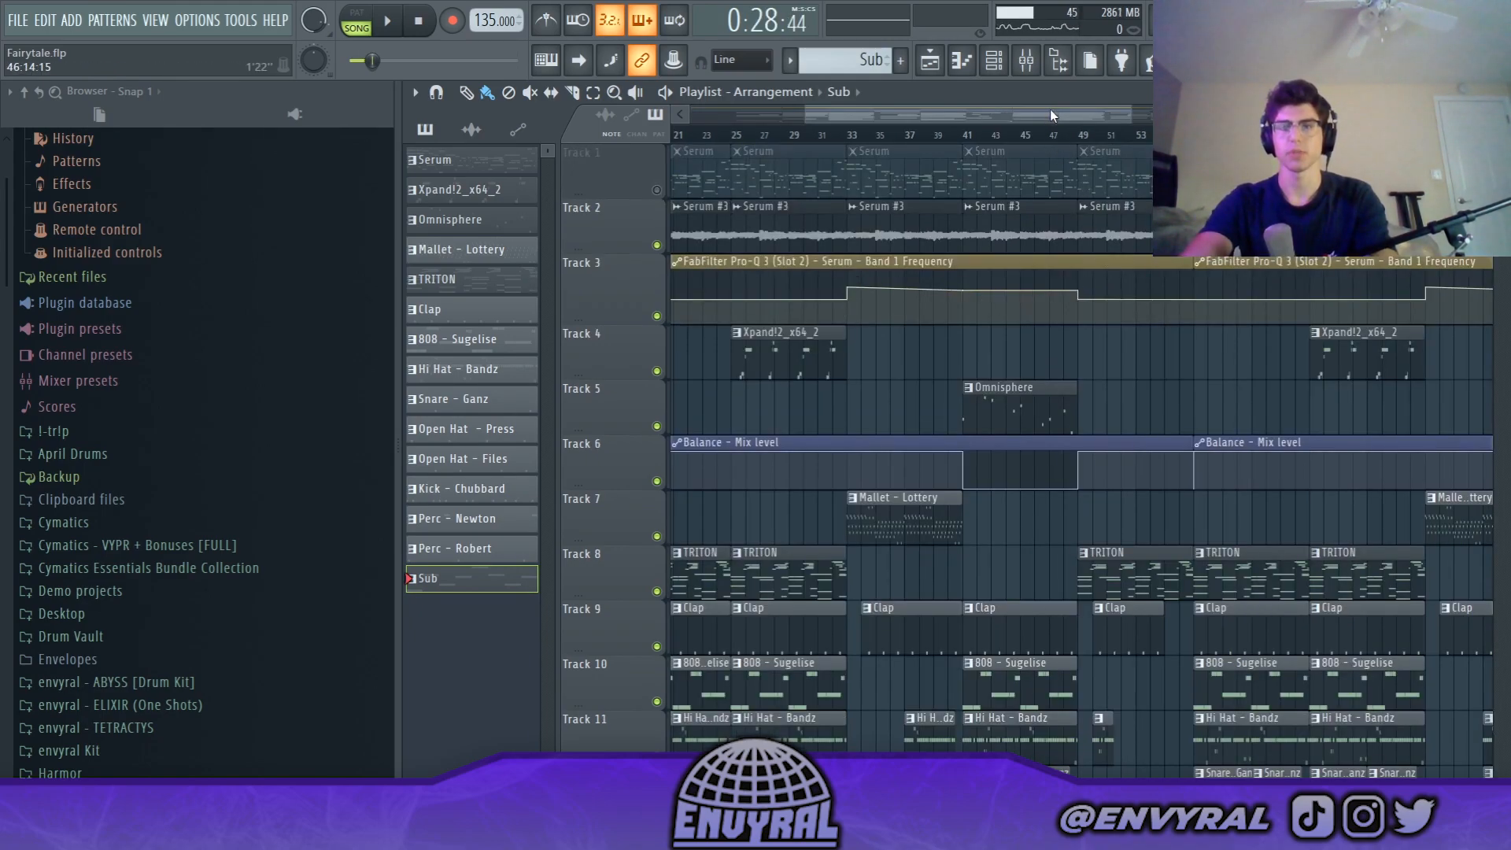
scroll(1083, 300, down, 8)
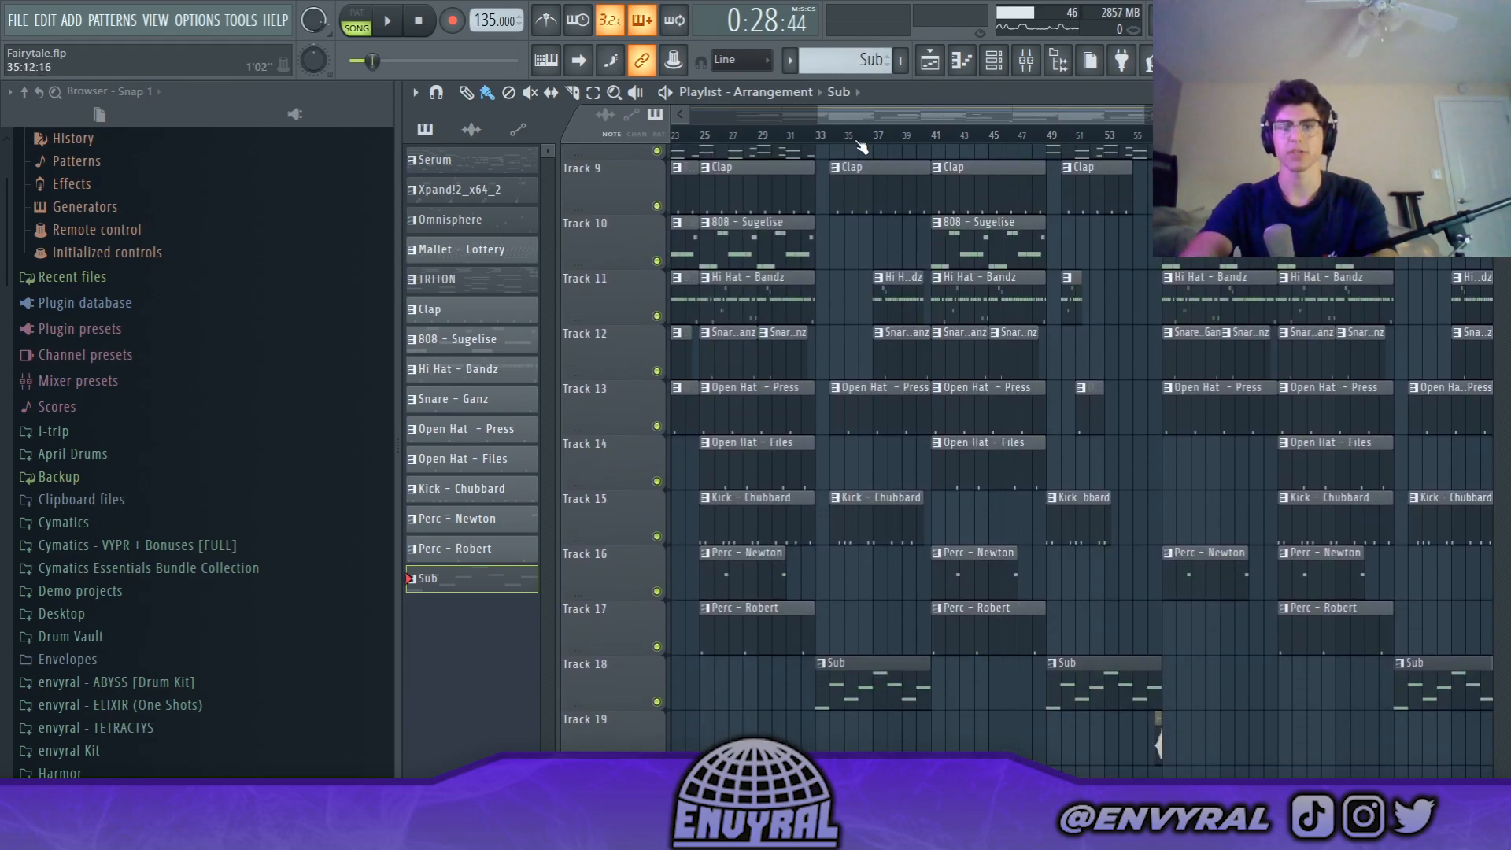
scroll(833, 138, up, 3)
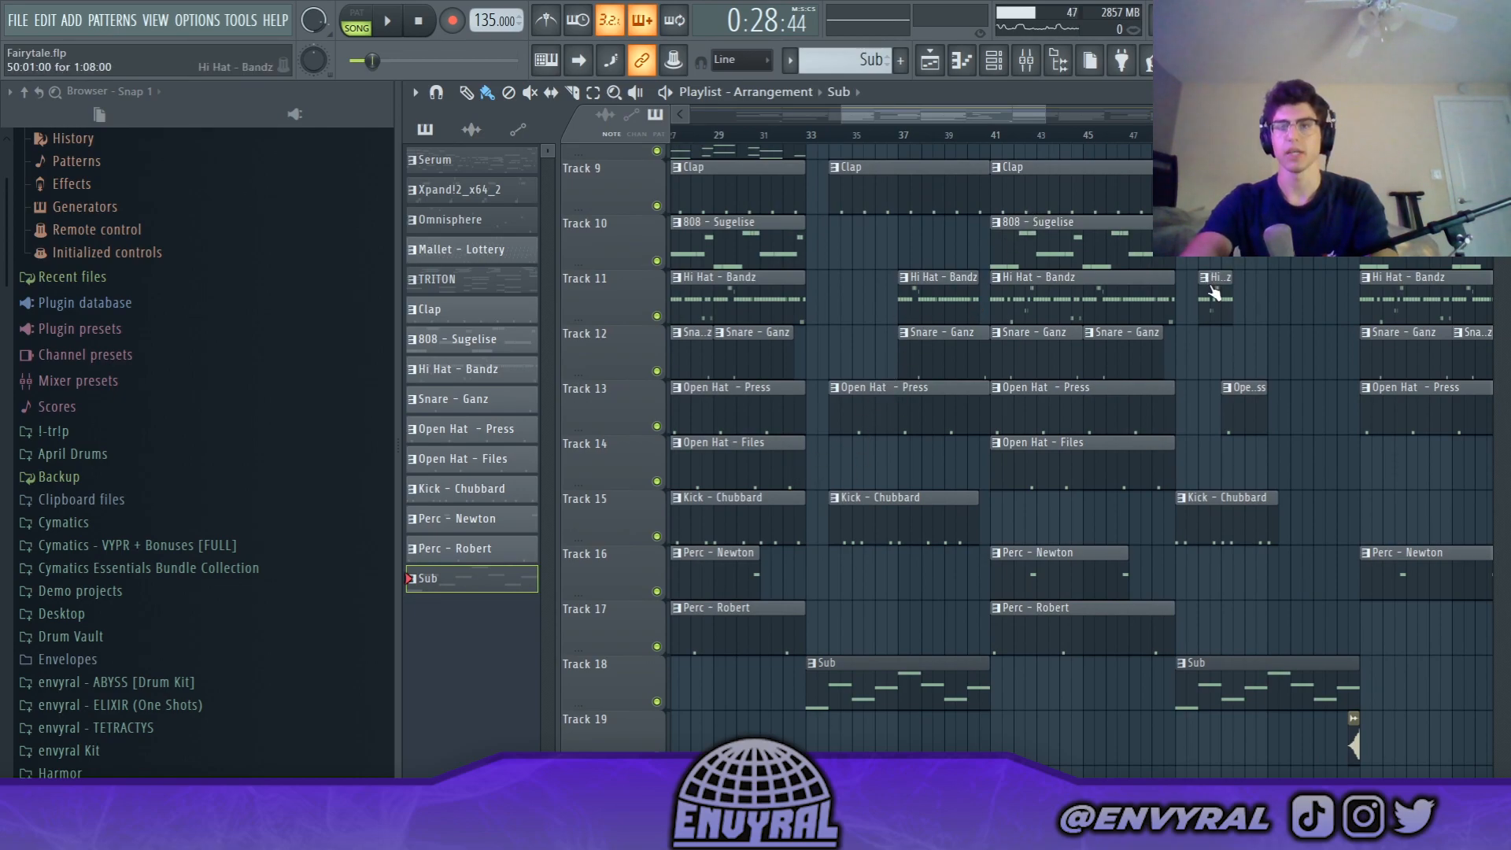
drag(1038, 116, 1088, 125)
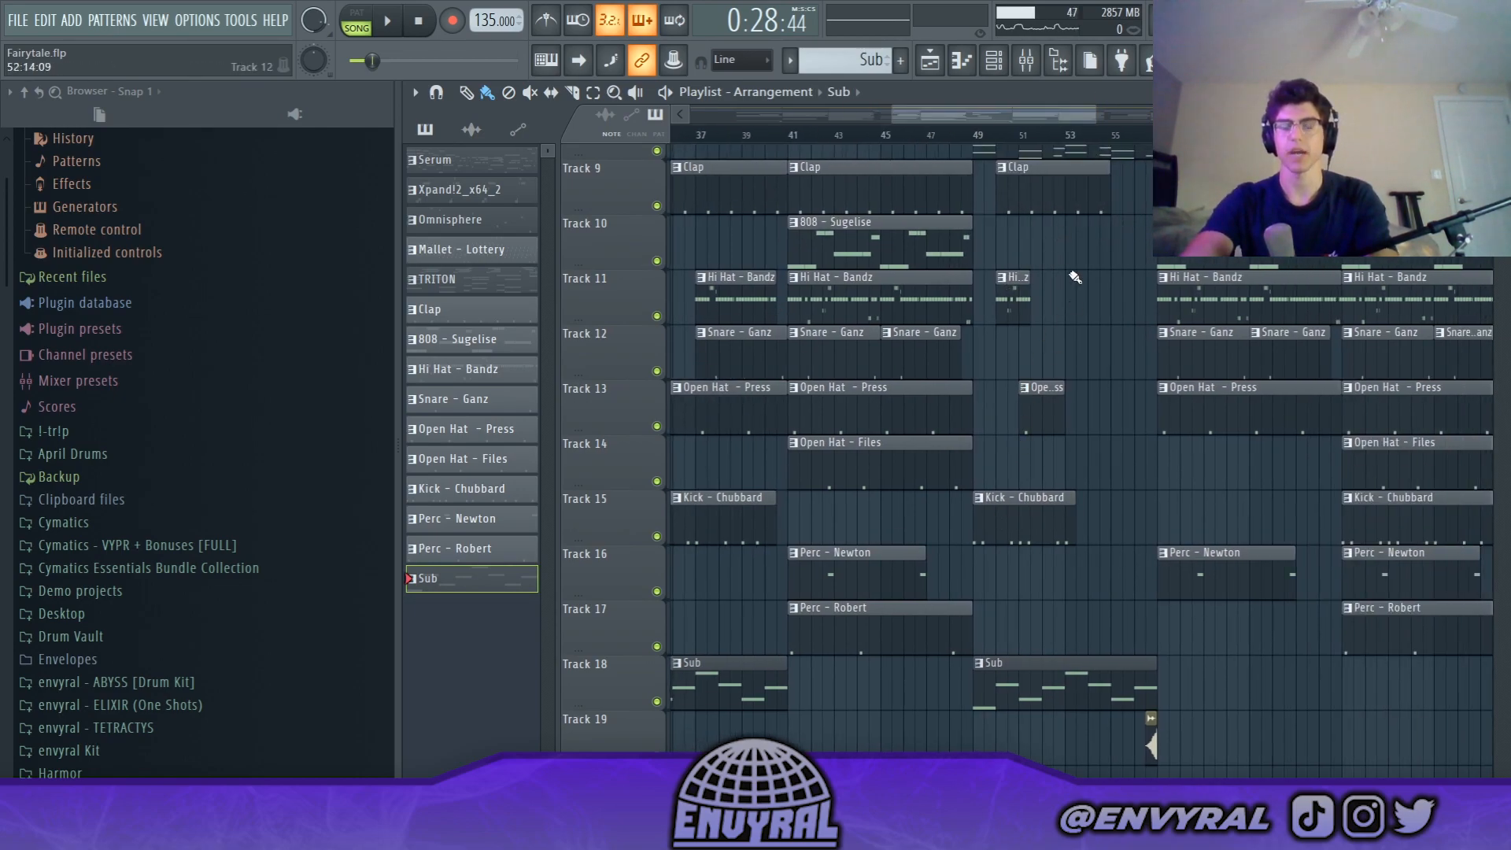
drag(900, 118, 776, 120)
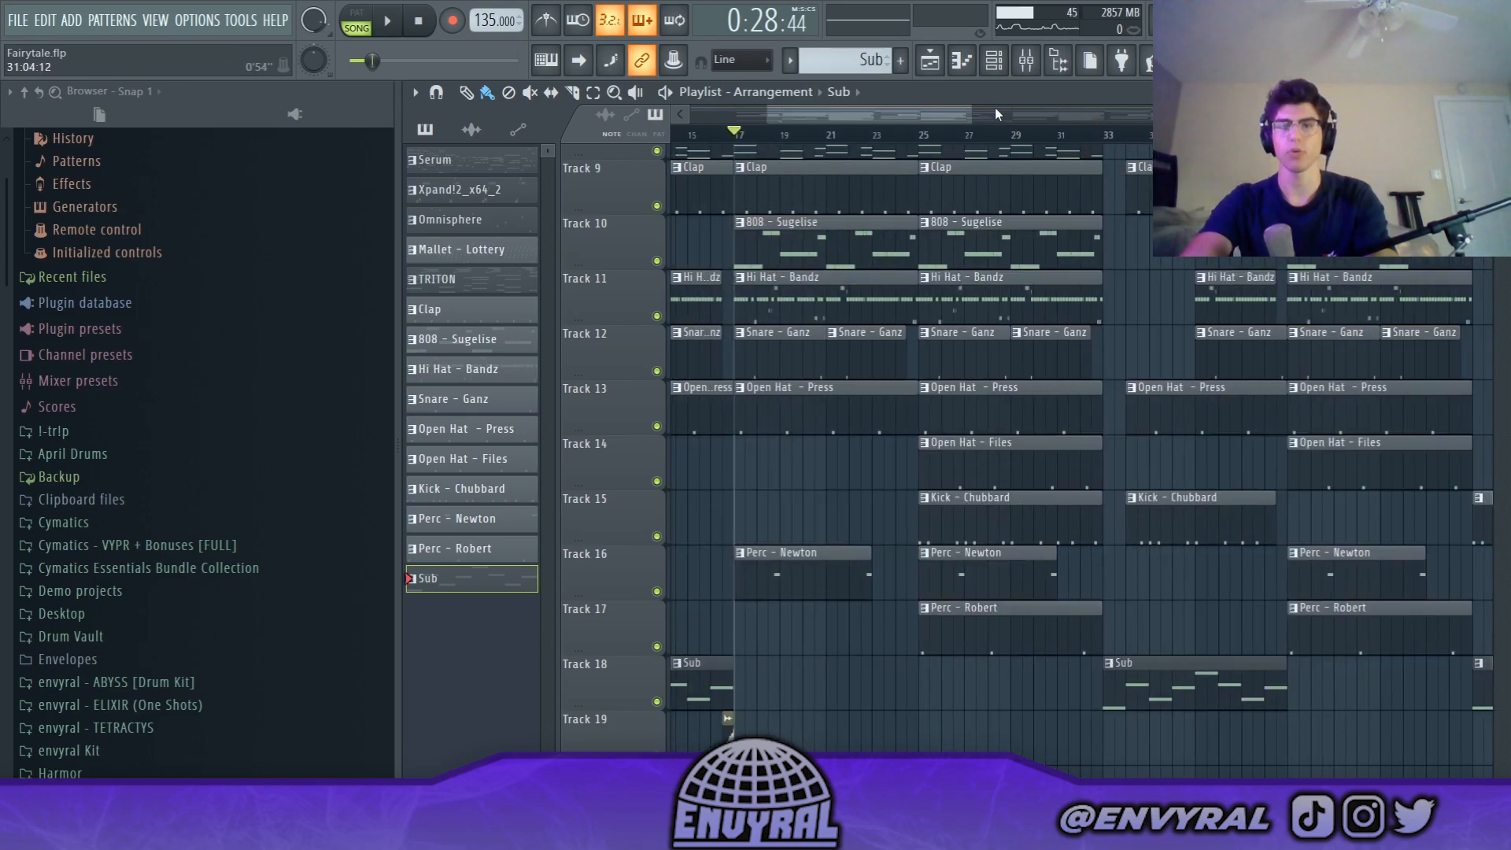
drag(970, 110, 1202, 118)
- Examine the melody clips and the filter and mix-level automation across the sections from bar 17 onward
scroll(1037, 199, up, 3)
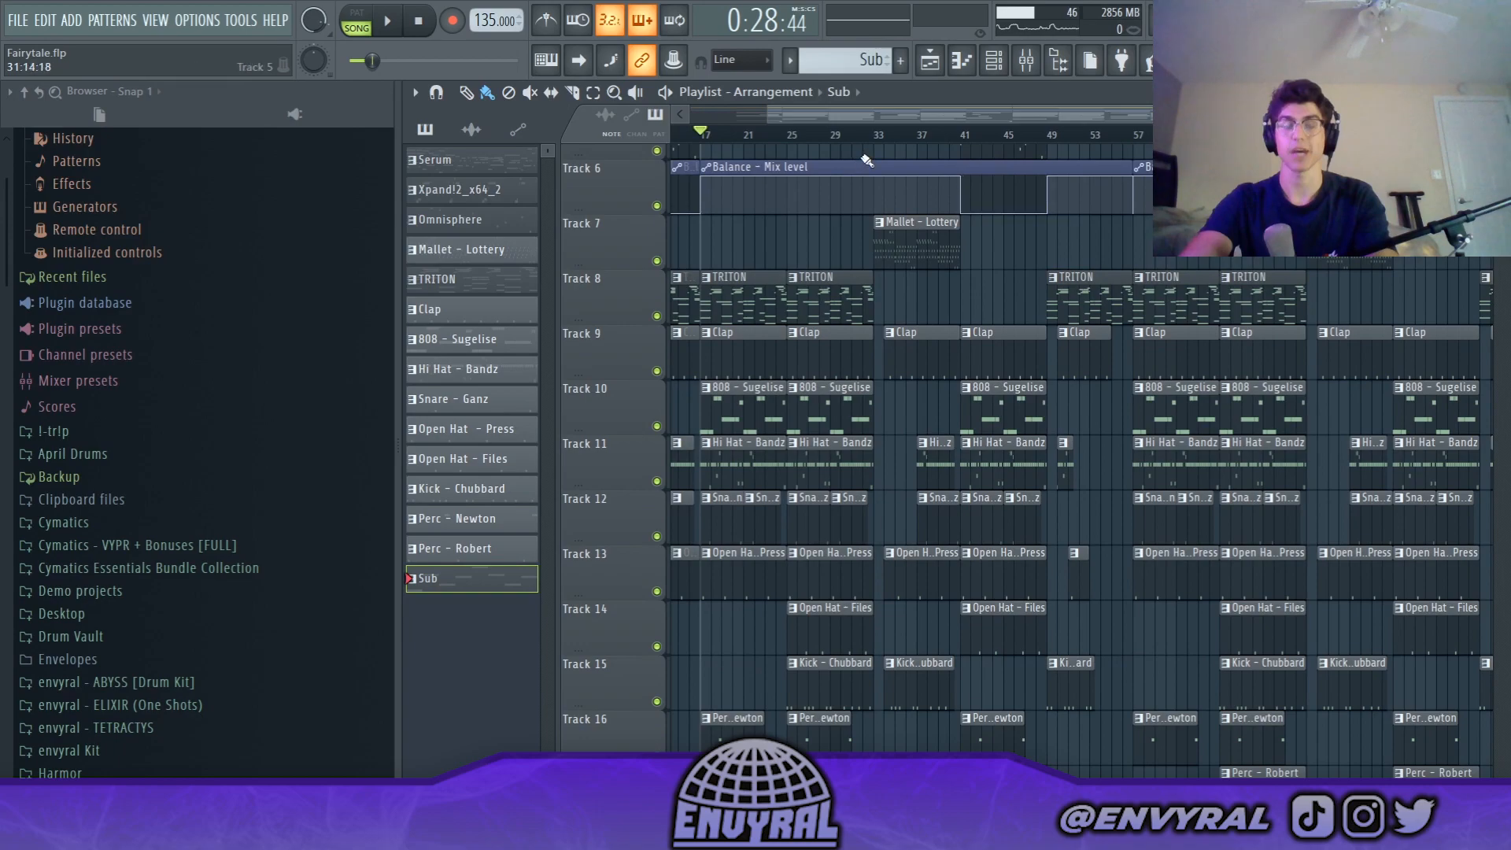
scroll(866, 135, down, 3)
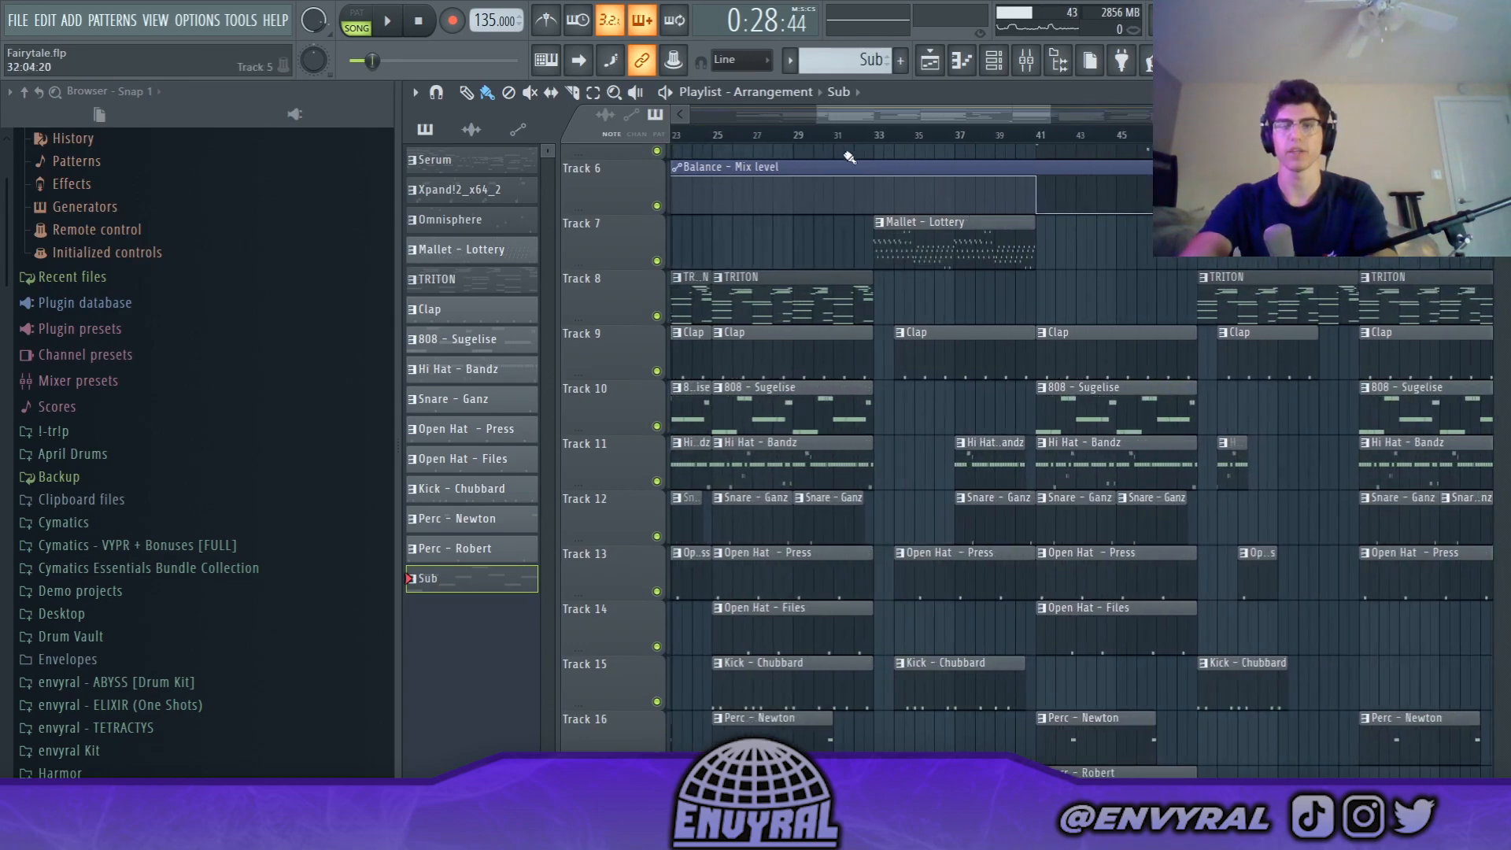
scroll(1220, 262, up, 3)
scroll(784, 242, up, 2)
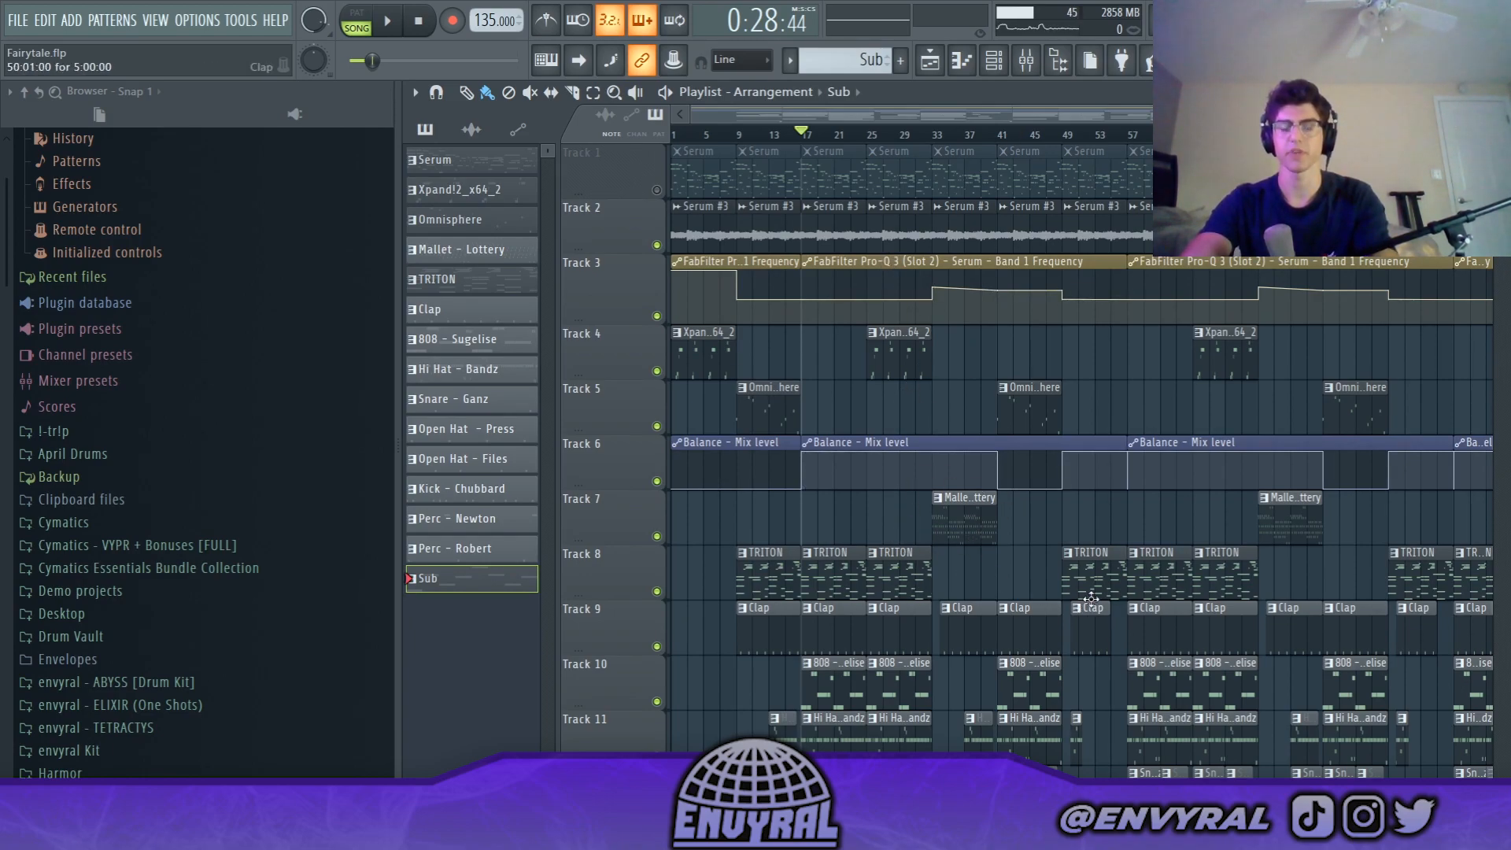
scroll(1086, 610, down, 1)
scroll(911, 142, up, 1)
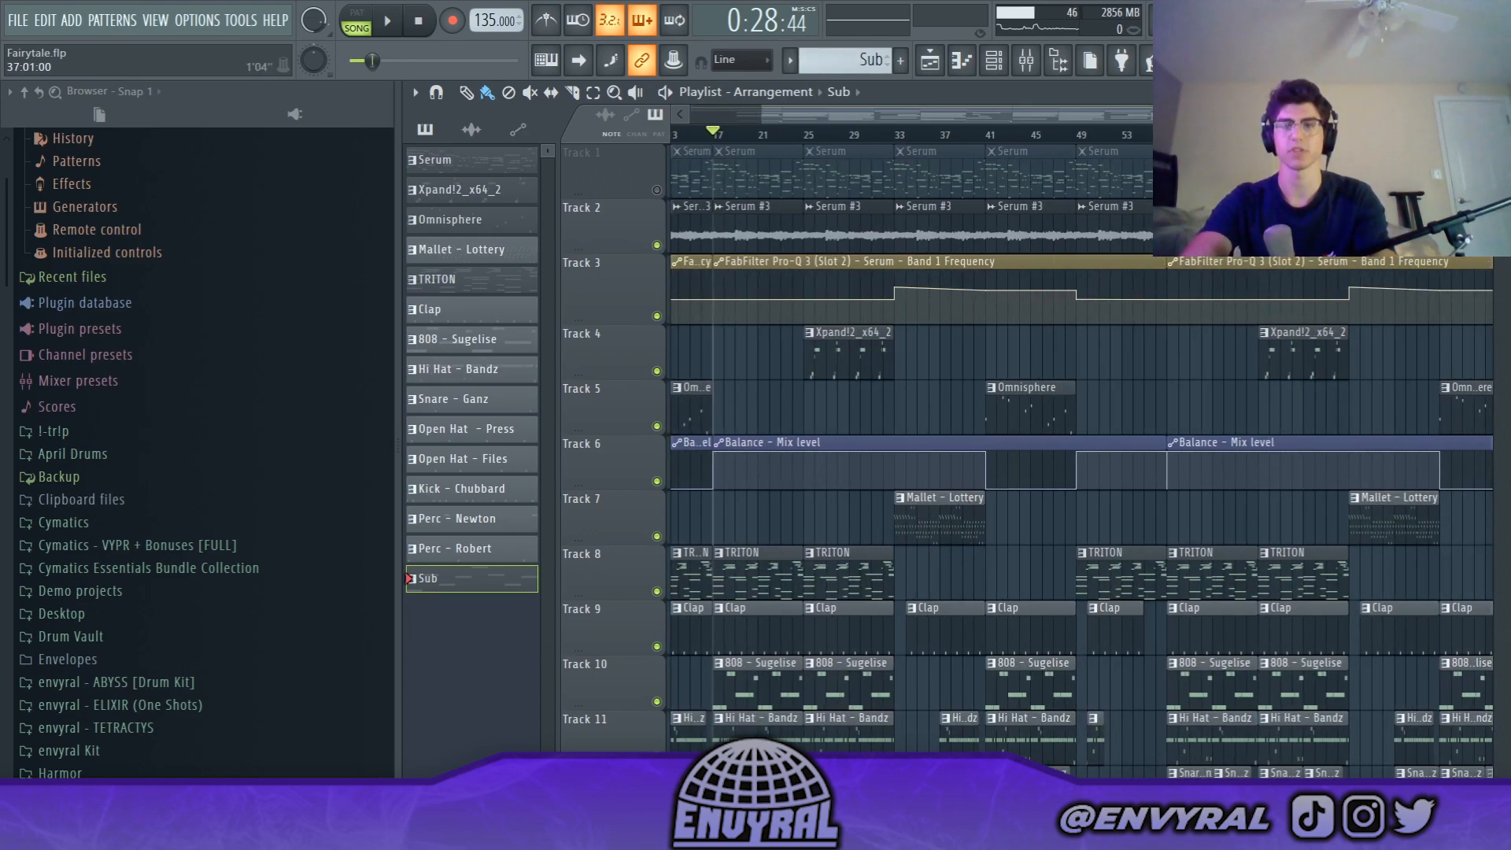
- Play the arrangement through the Mallet - Lottery section at bar 33 with the whole song in view, and stop playback
scroll(833, 180, down, 2)
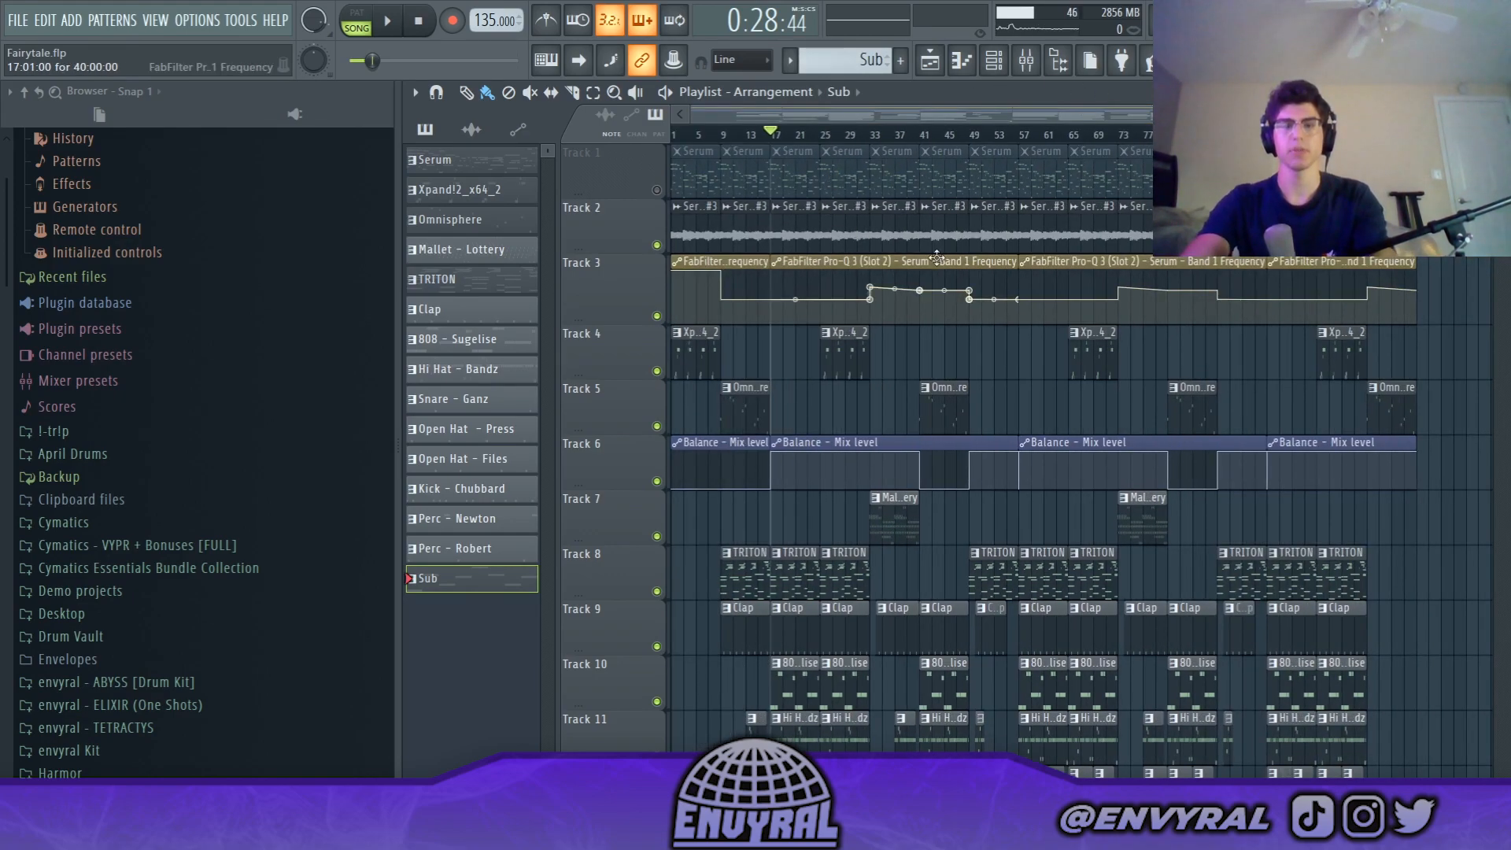
scroll(936, 257, down, 2)
scroll(1272, 258, up, 1)
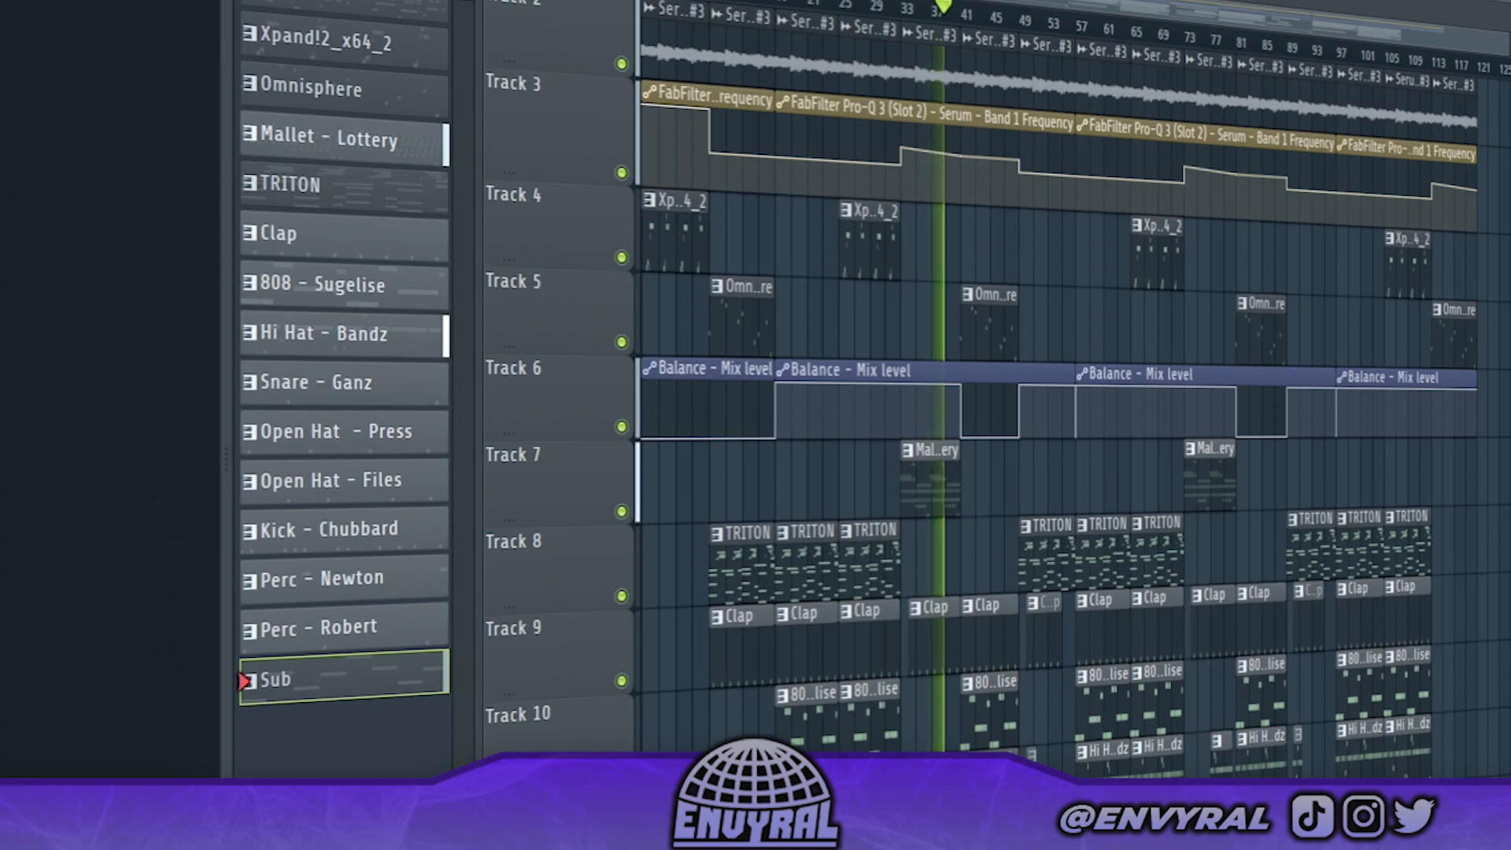
key(space)
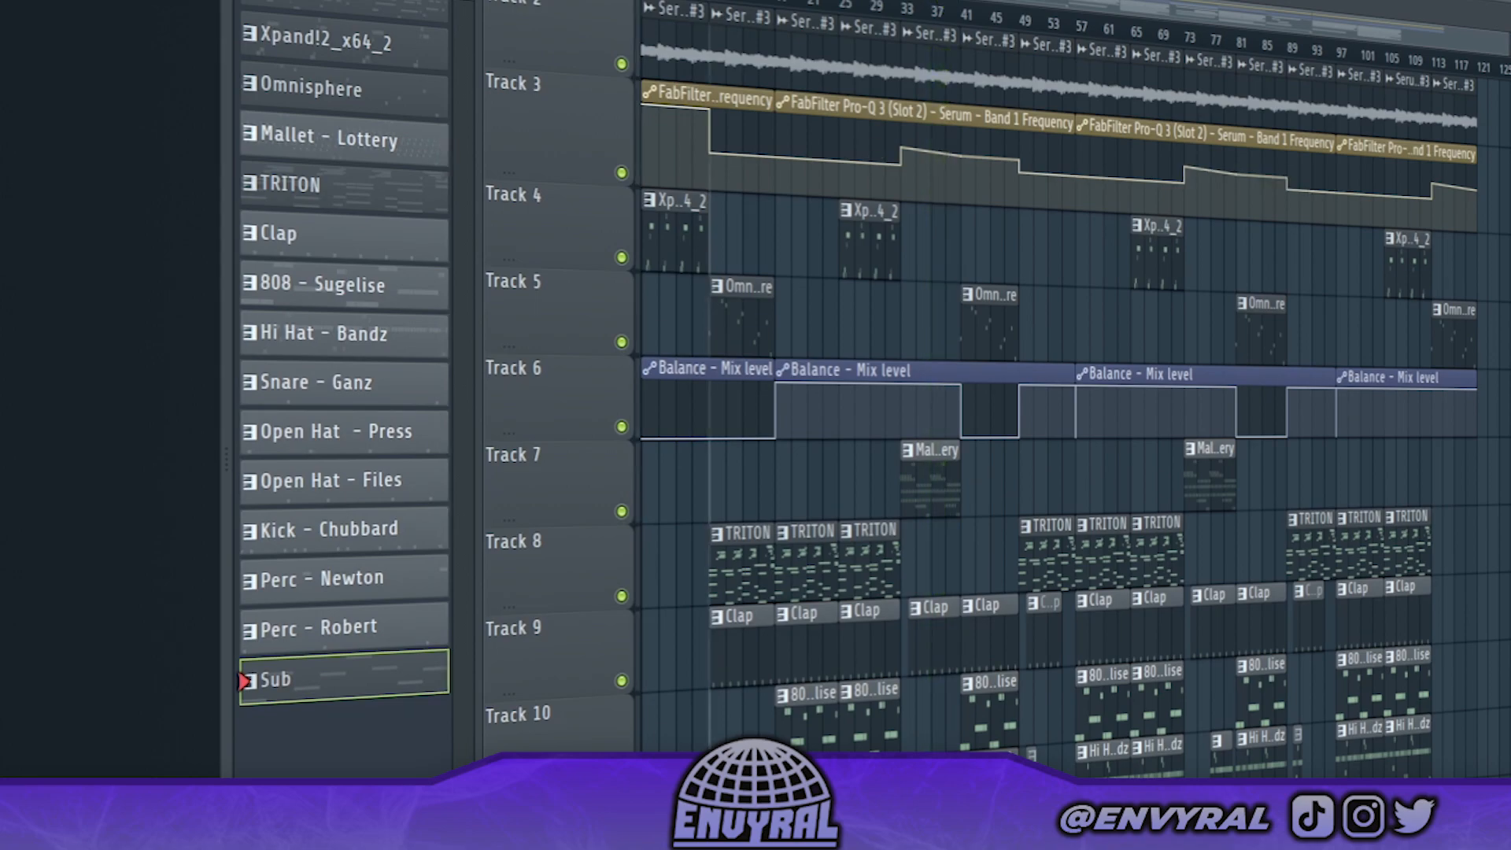